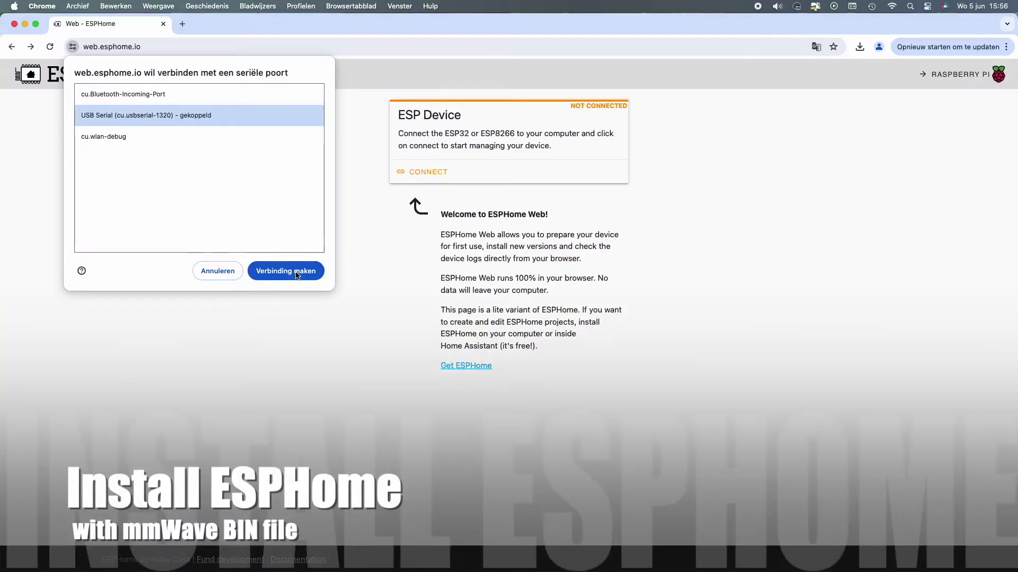
Connect to the ESP device on USB Serial (cu.usbserial-1320) and install the project file mmwave-sensor-factory_no-bluetooth.bin on it
click(297, 275)
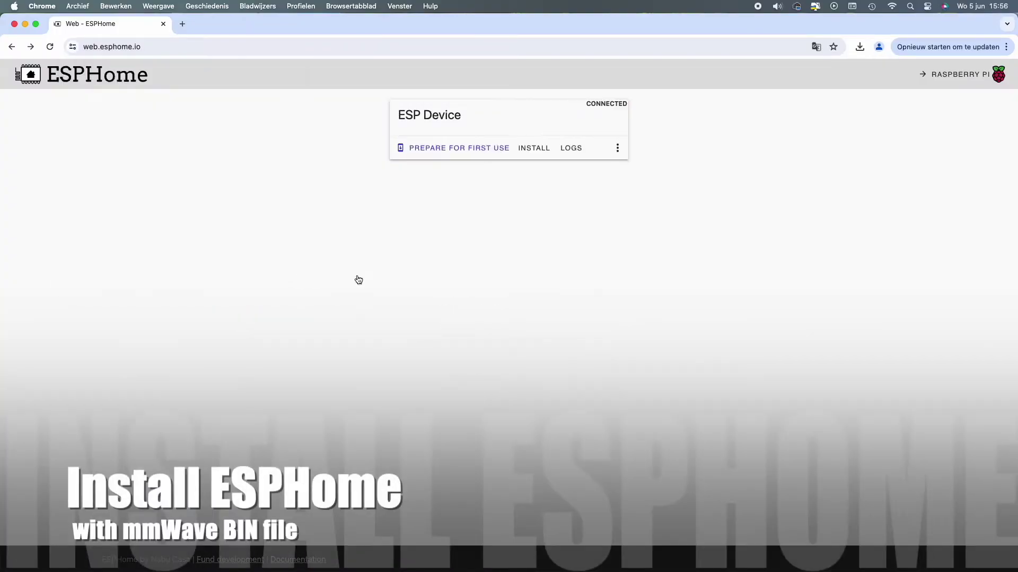
click(529, 153)
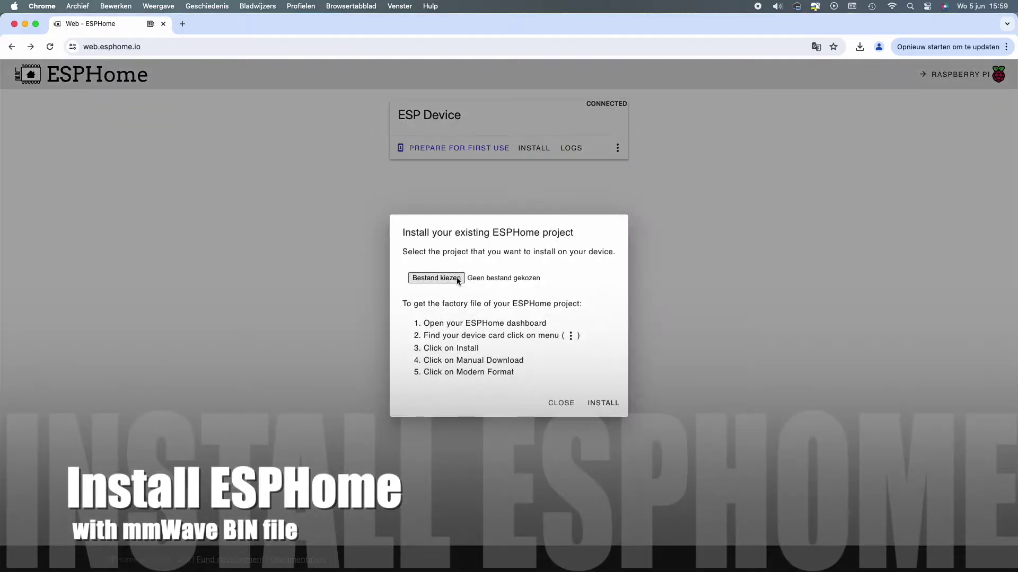
click(459, 280)
click(494, 229)
click(687, 392)
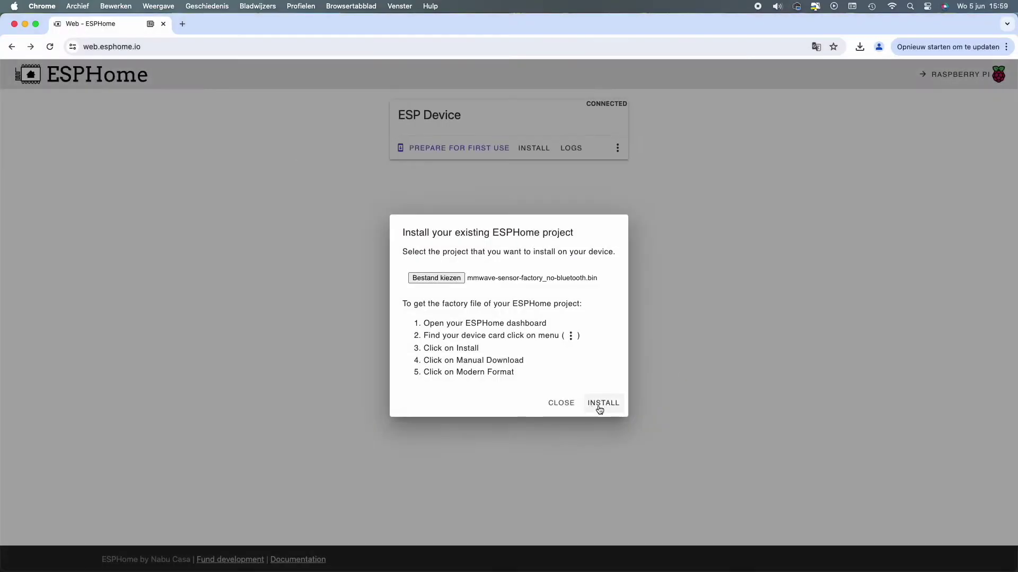
click(601, 404)
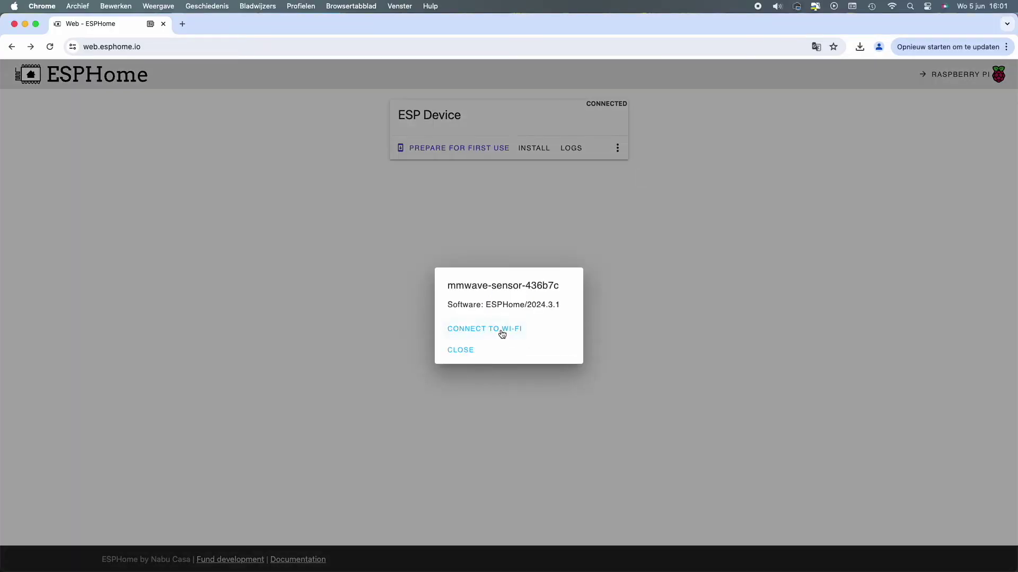
Connect the mmWave sensor to the SJoErD-IDioT Wi-Fi network, entering the Wi-Fi password
click(502, 334)
click(473, 356)
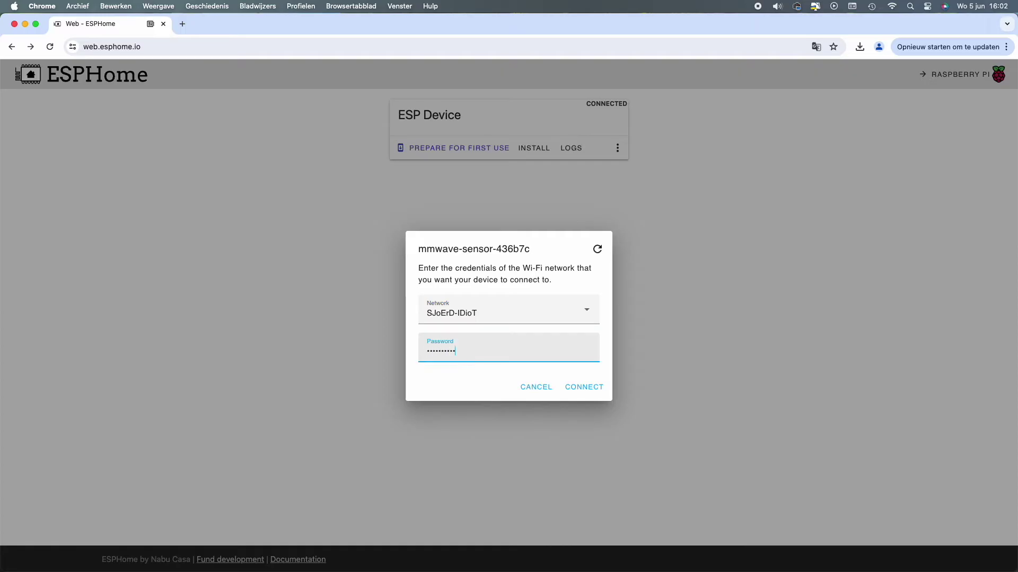
click(584, 390)
Add the discovered mmWave Sensor 436b7c to Home Assistant through the ESPHome integration
click(474, 378)
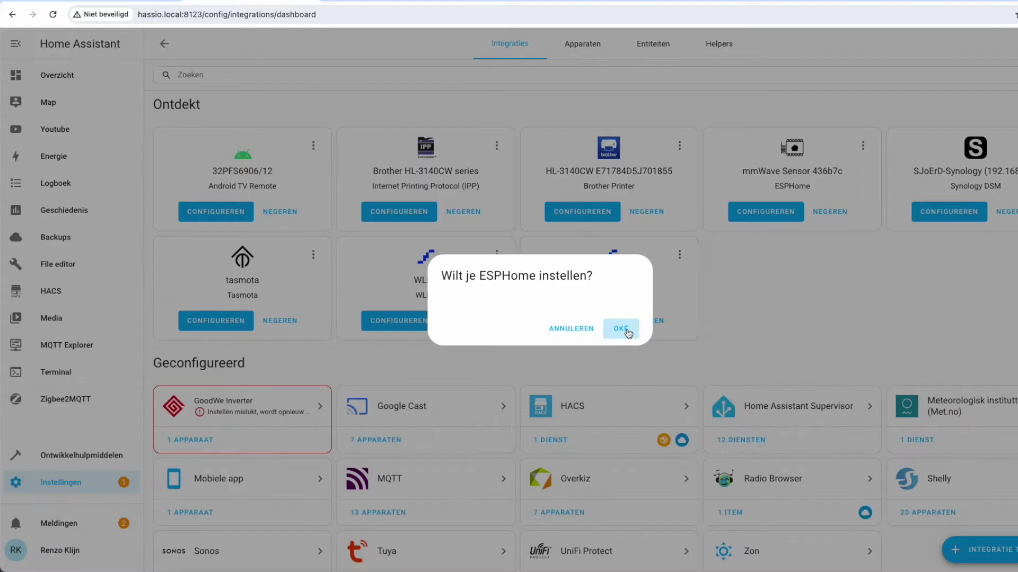
click(621, 328)
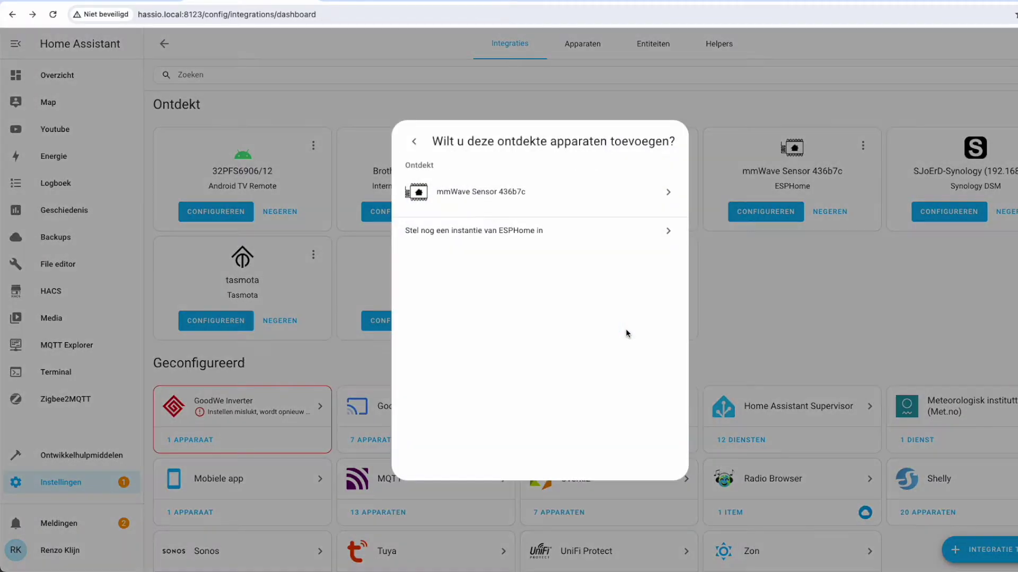
click(524, 201)
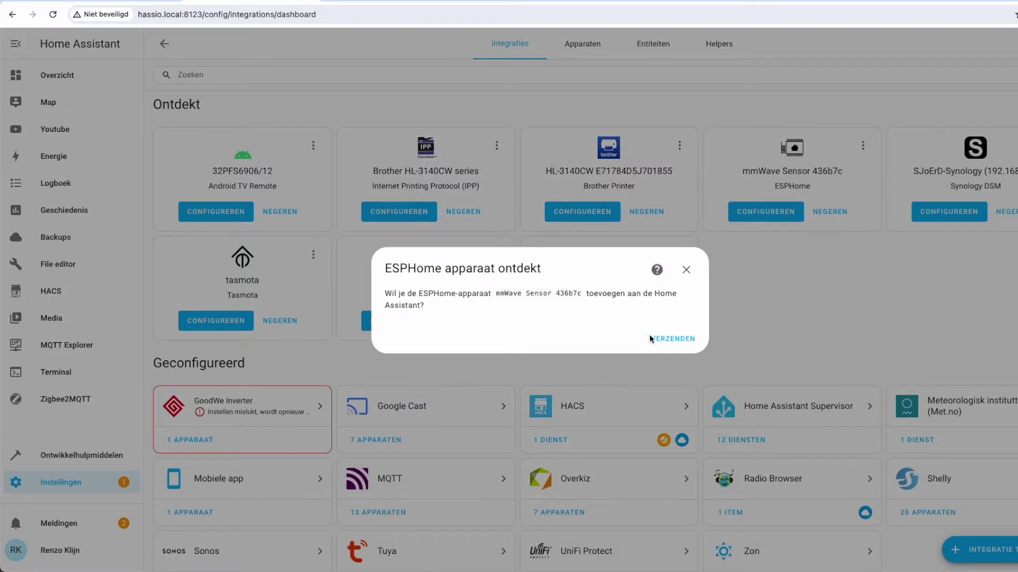
click(672, 339)
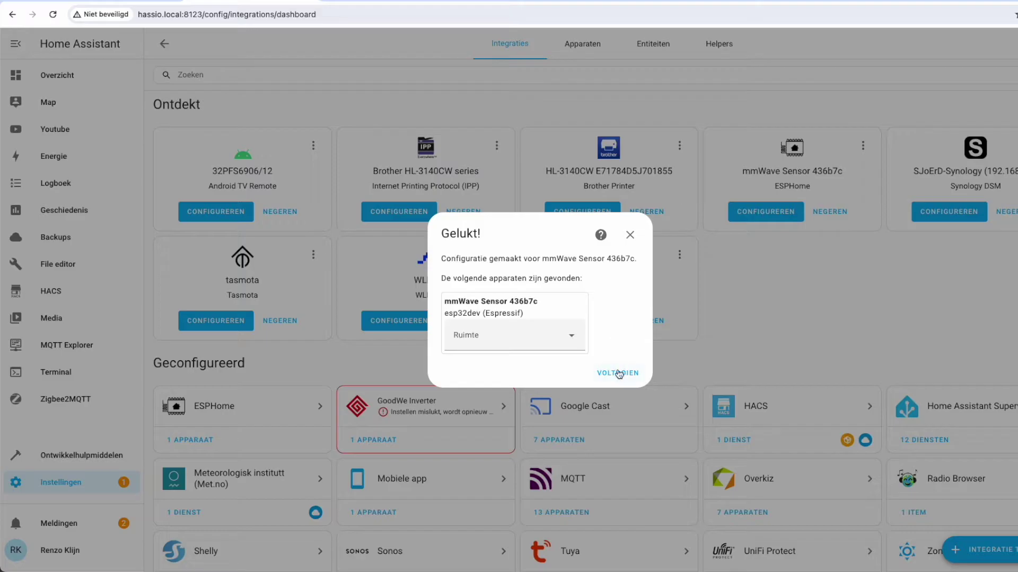
Assign the new mmWave sensor to the Woonkamer area and finish its setup
click(573, 340)
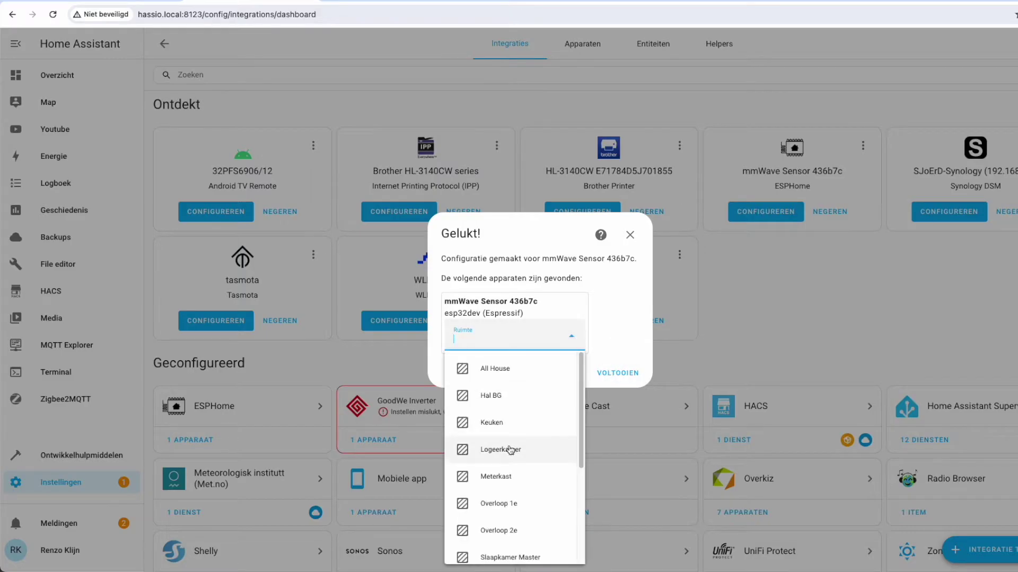
scroll(527, 465, down, 2)
scroll(535, 474, down, 2)
scroll(529, 524, down, 1)
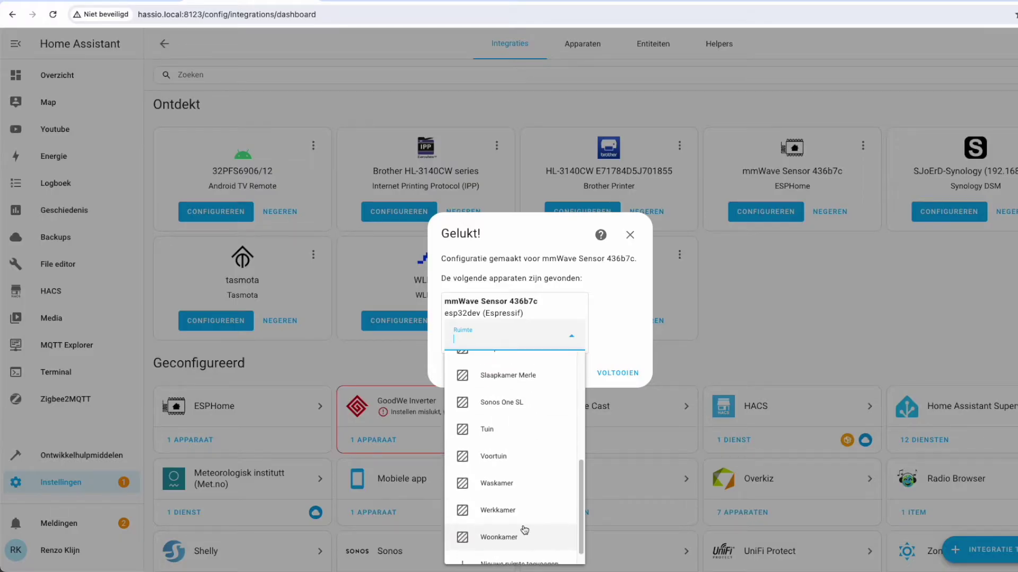
click(523, 535)
click(624, 379)
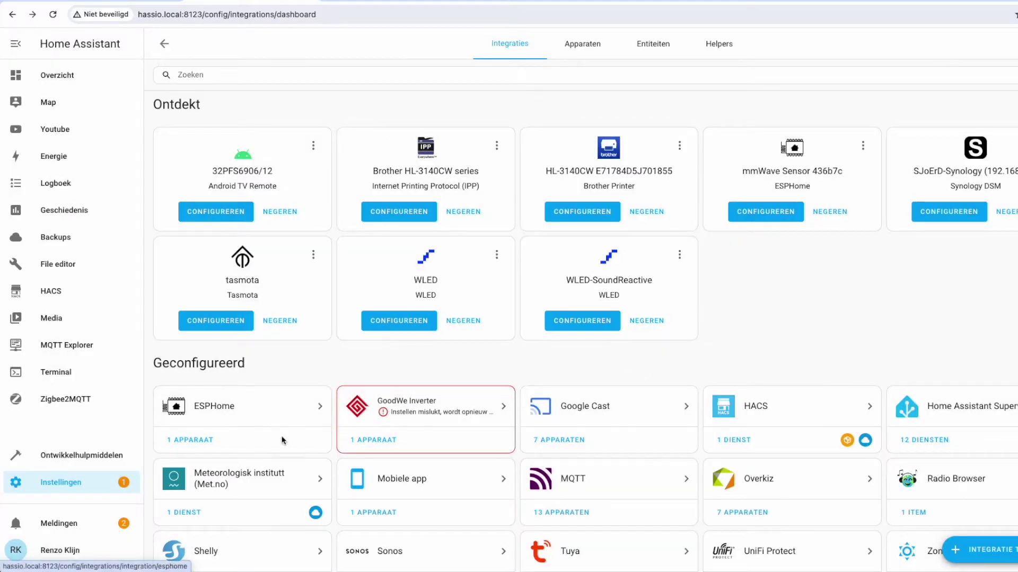
Examine the mmWave sensor's entities, including presence, target counts and target positions, in the Woonkamer card of the overview dashboard
click(85, 87)
scroll(663, 294, down, 3)
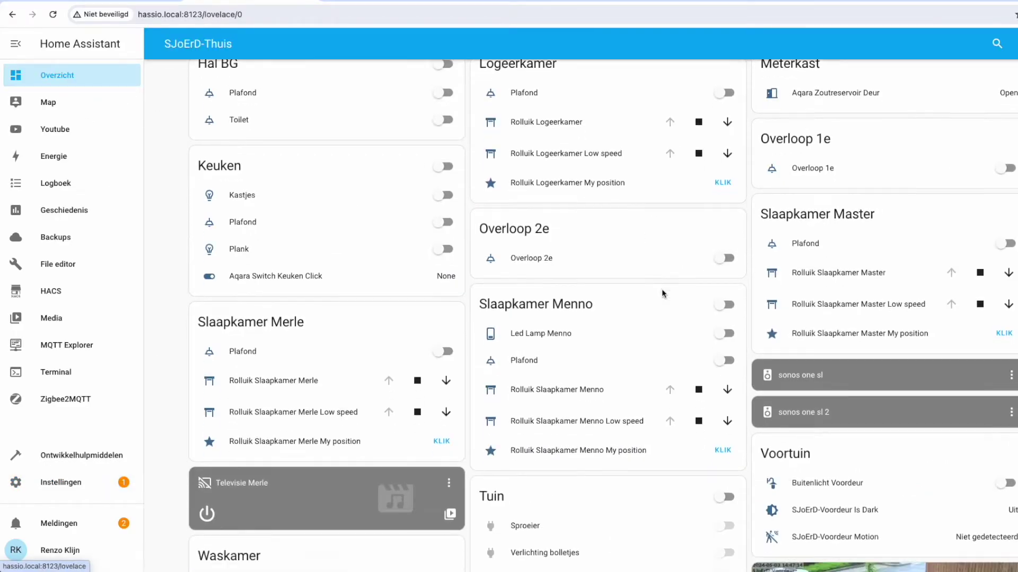
scroll(667, 298, down, 4)
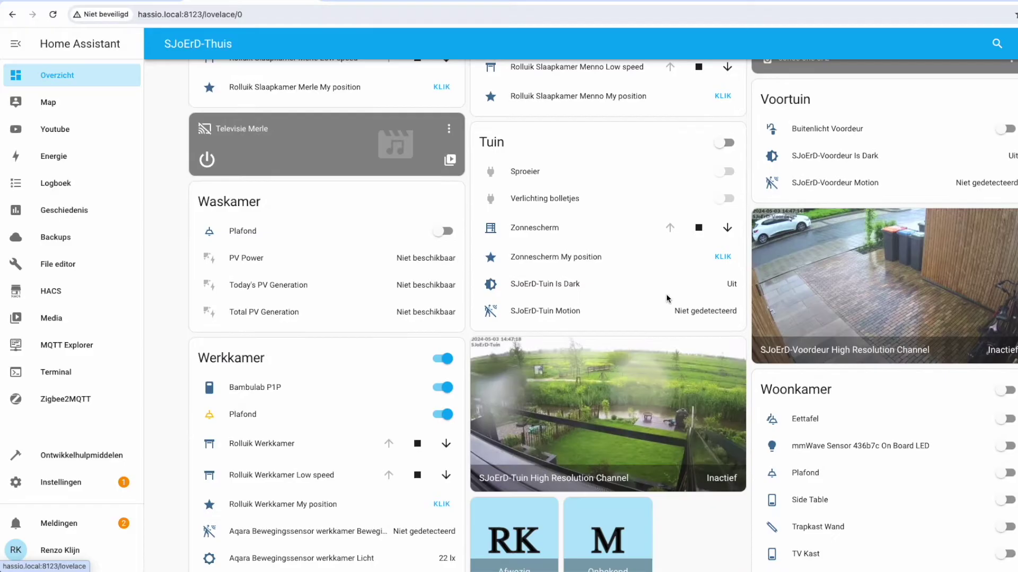
scroll(667, 298, down, 2)
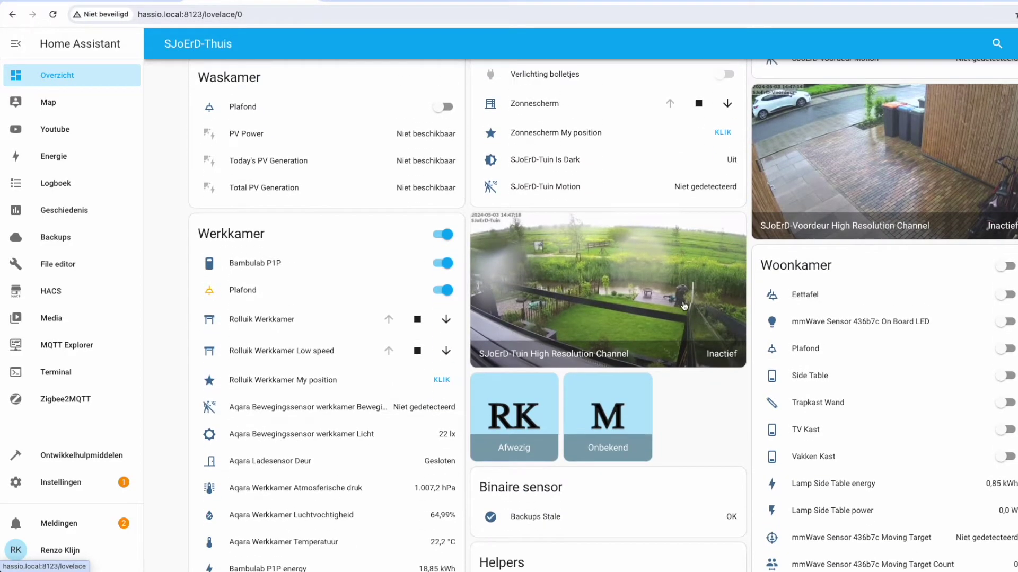
scroll(826, 325, down, 1)
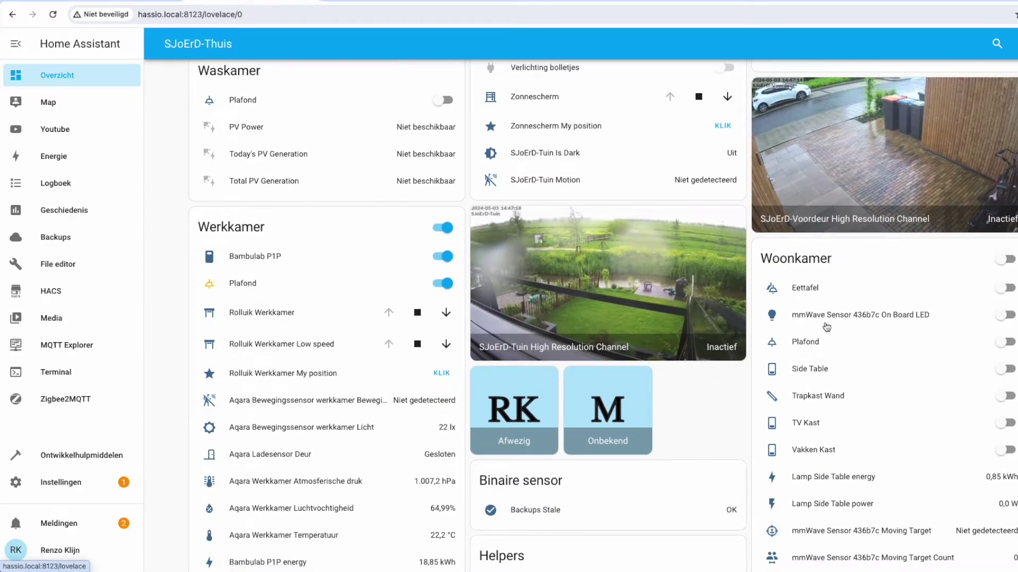
scroll(877, 414, down, 2)
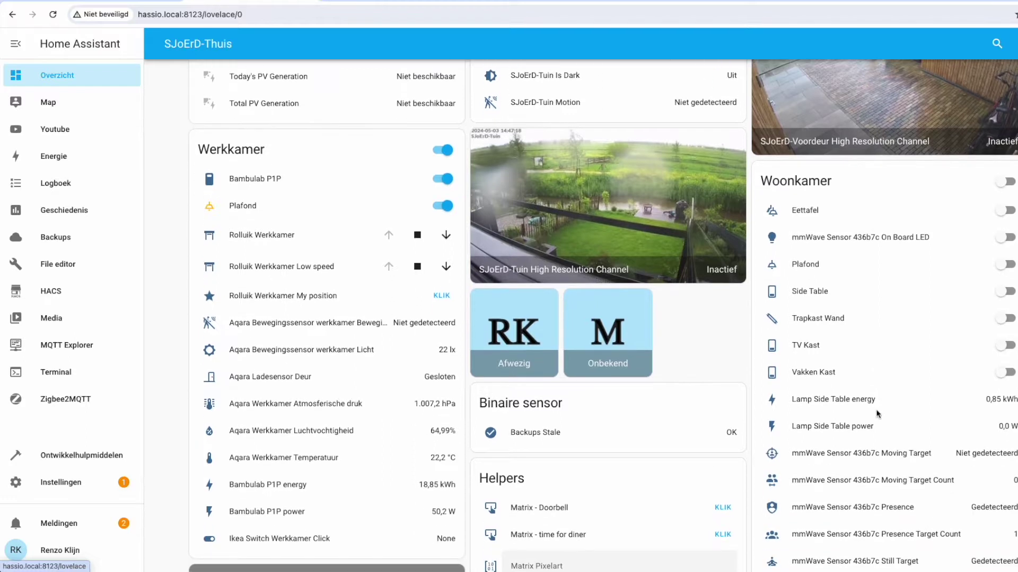
scroll(873, 412, down, 1)
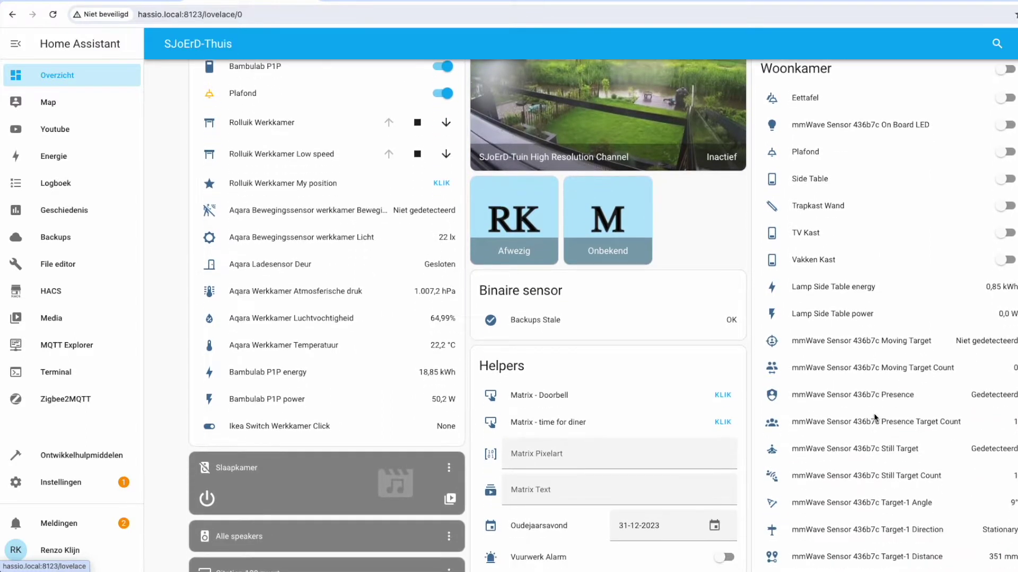
scroll(873, 413, down, 1)
scroll(873, 412, down, 2)
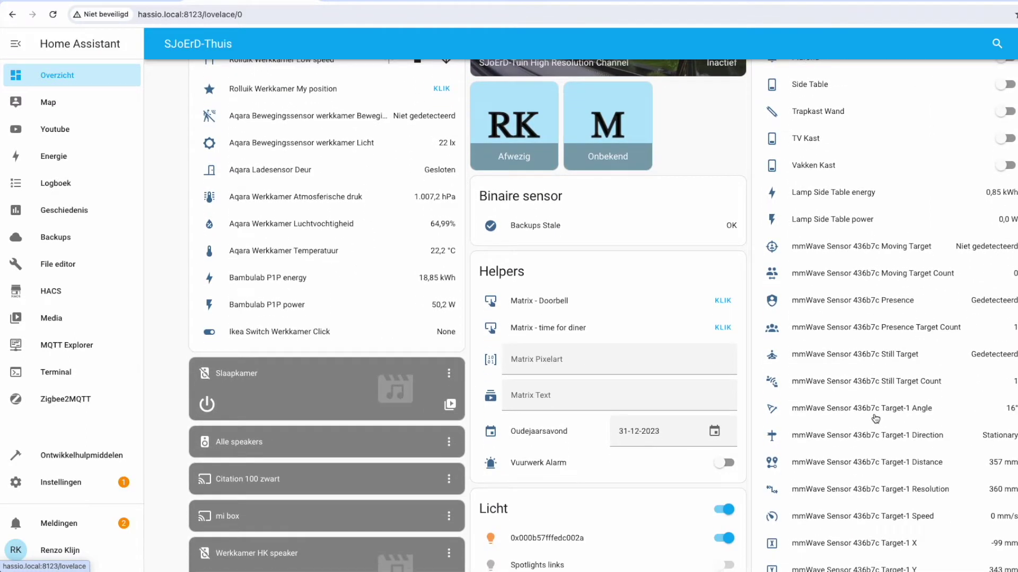
scroll(874, 413, down, 2)
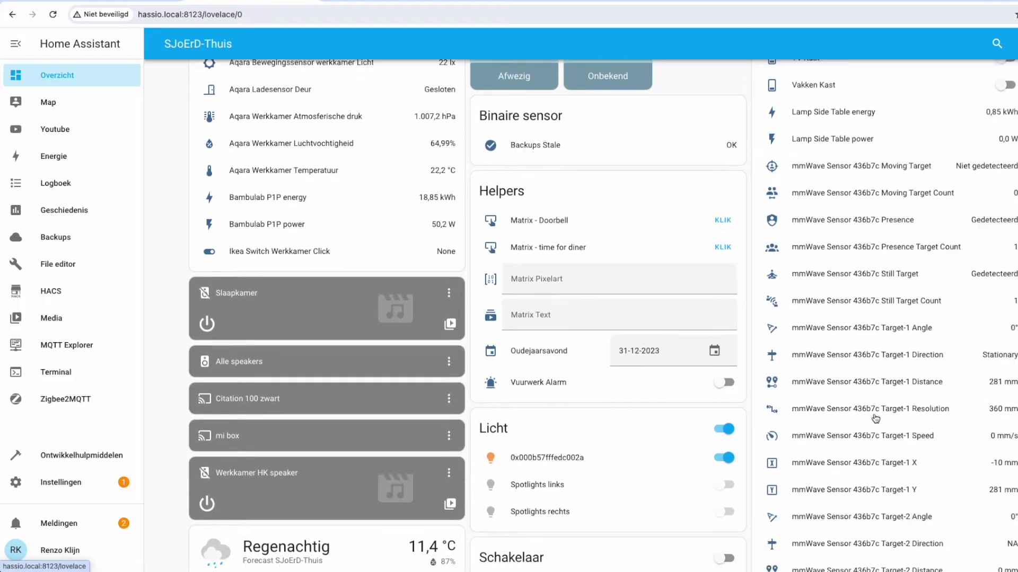
scroll(875, 419, down, 2)
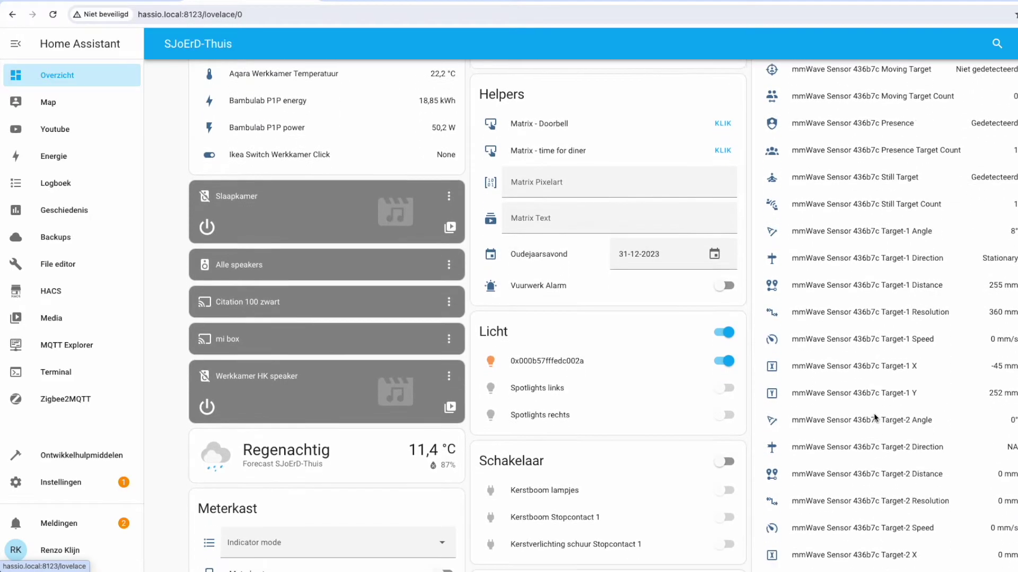
scroll(888, 416, up, 1)
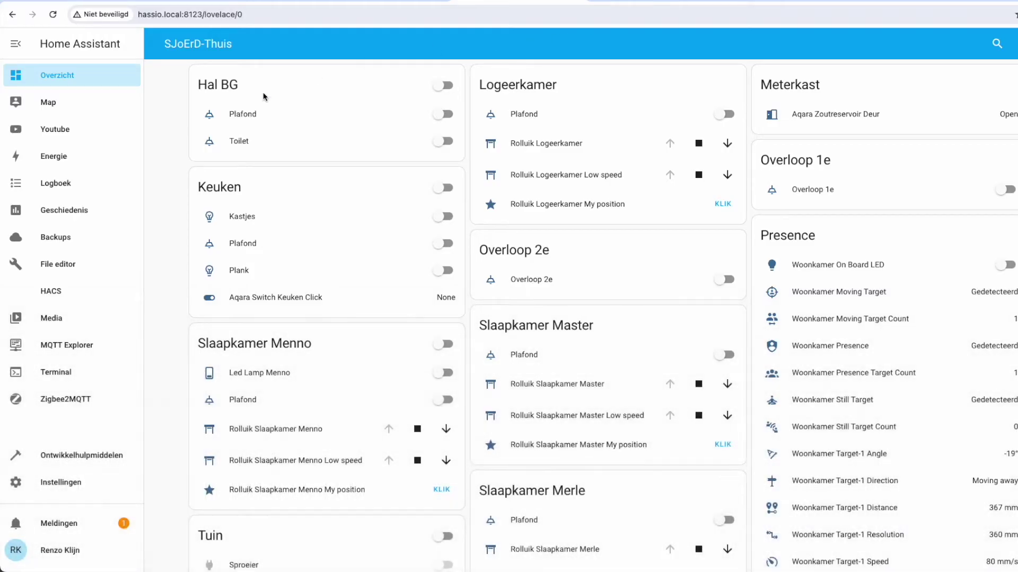
Search the HACS frontend repositories for Plotly Graph Card and open its repository page
click(52, 298)
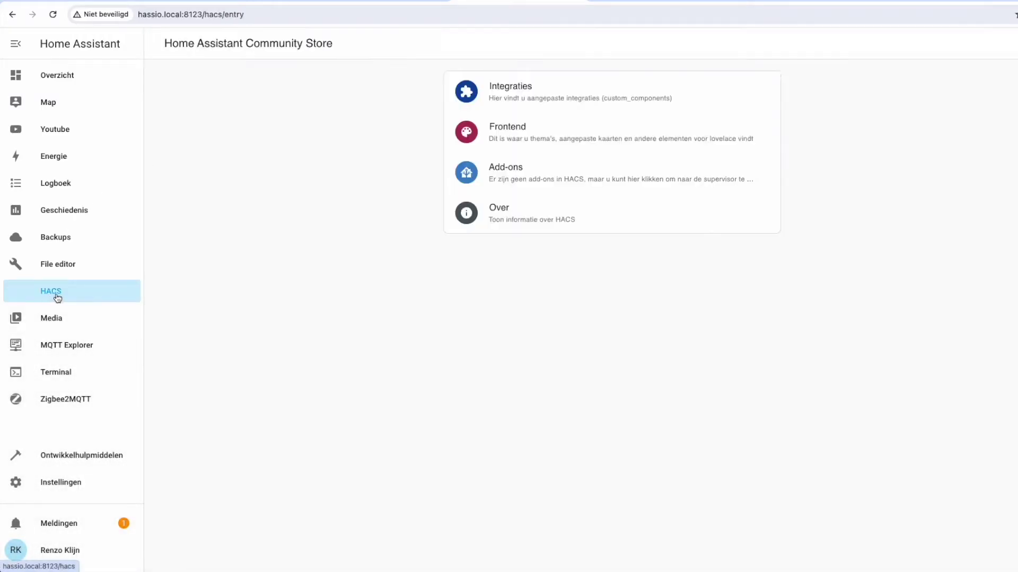
click(512, 110)
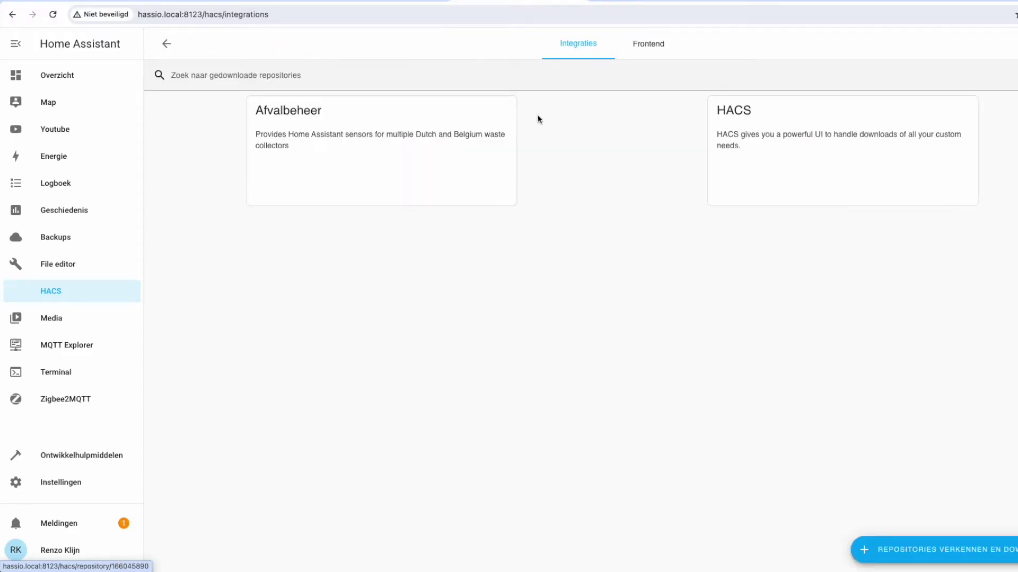
click(642, 48)
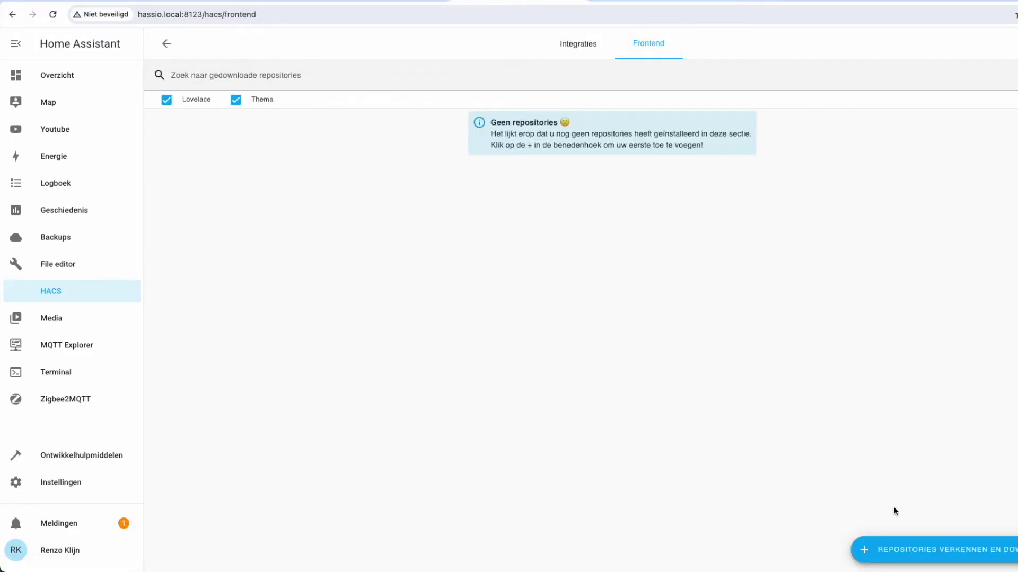
click(902, 550)
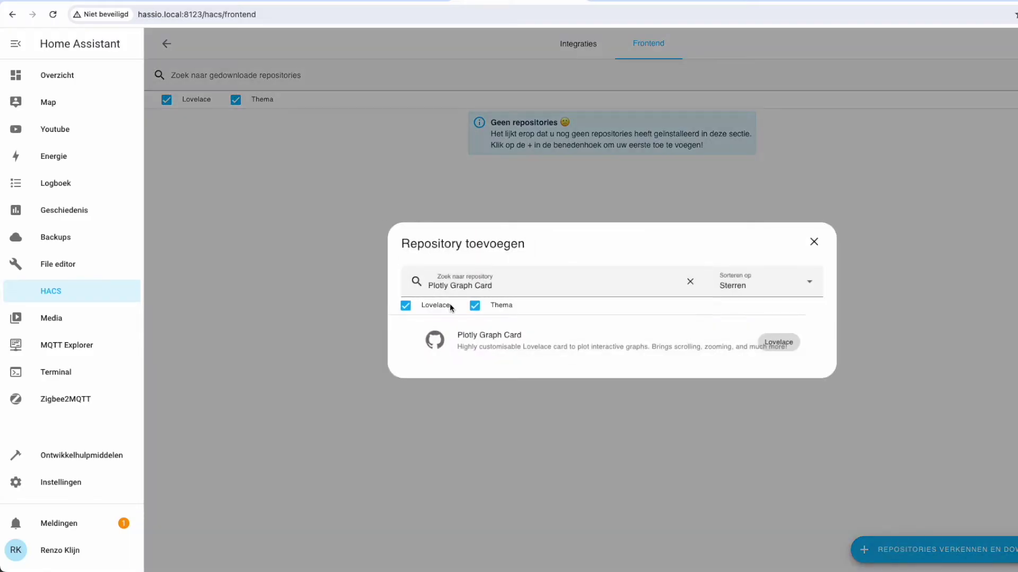
click(489, 348)
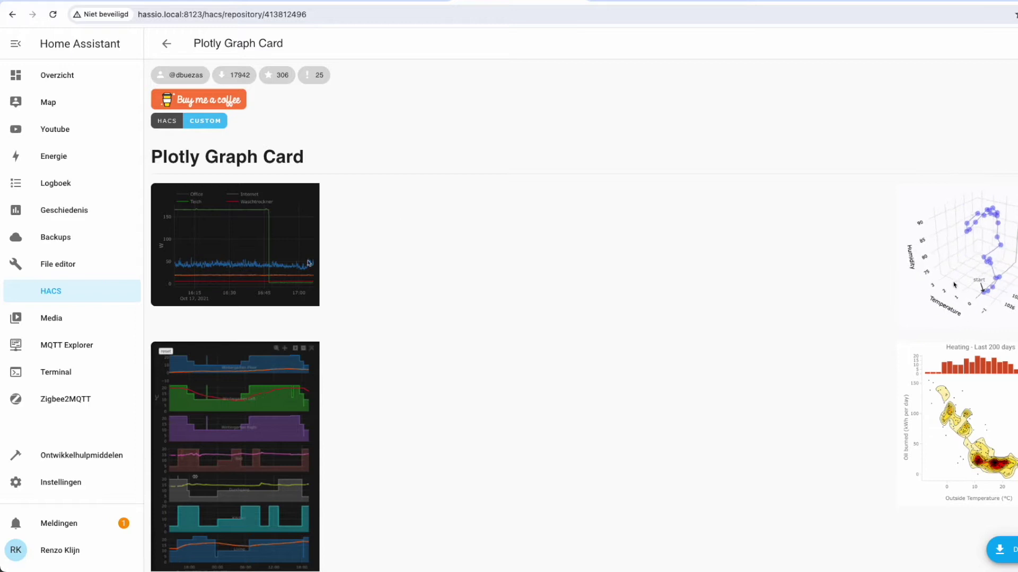
Download version v3.3.4 of Plotly Graph Card and reload the browser to clear its cache
click(1001, 550)
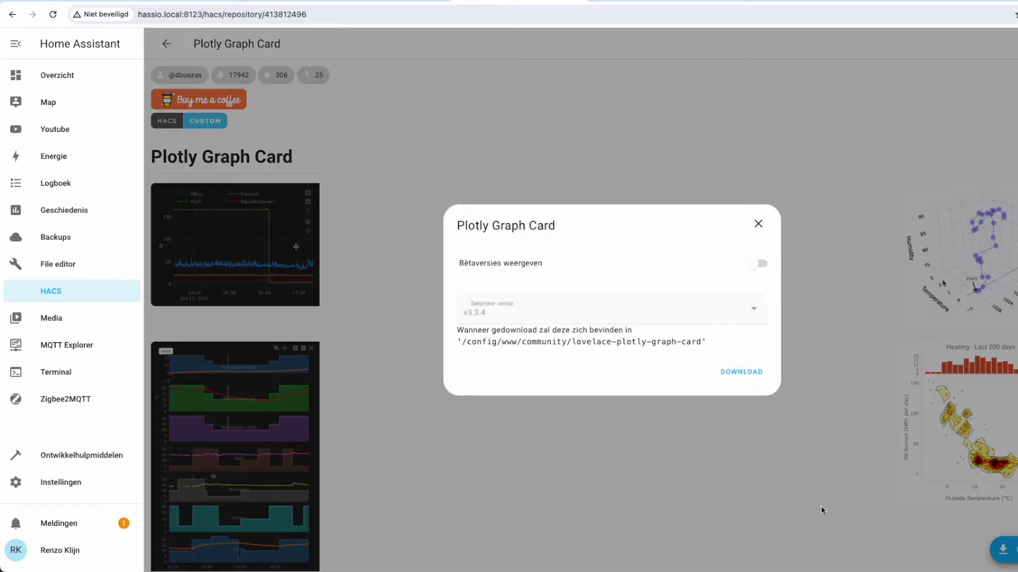
click(746, 374)
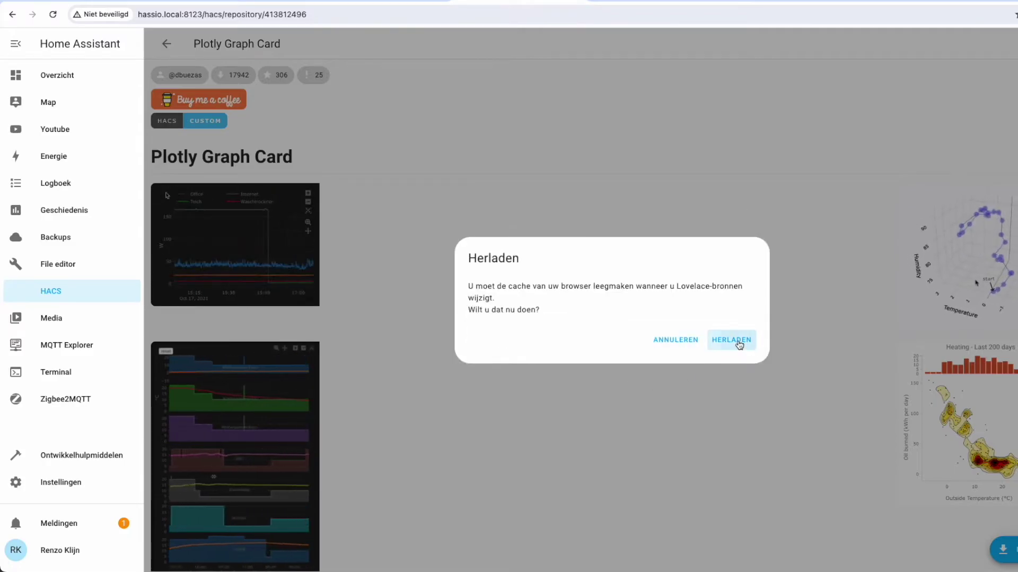
click(738, 343)
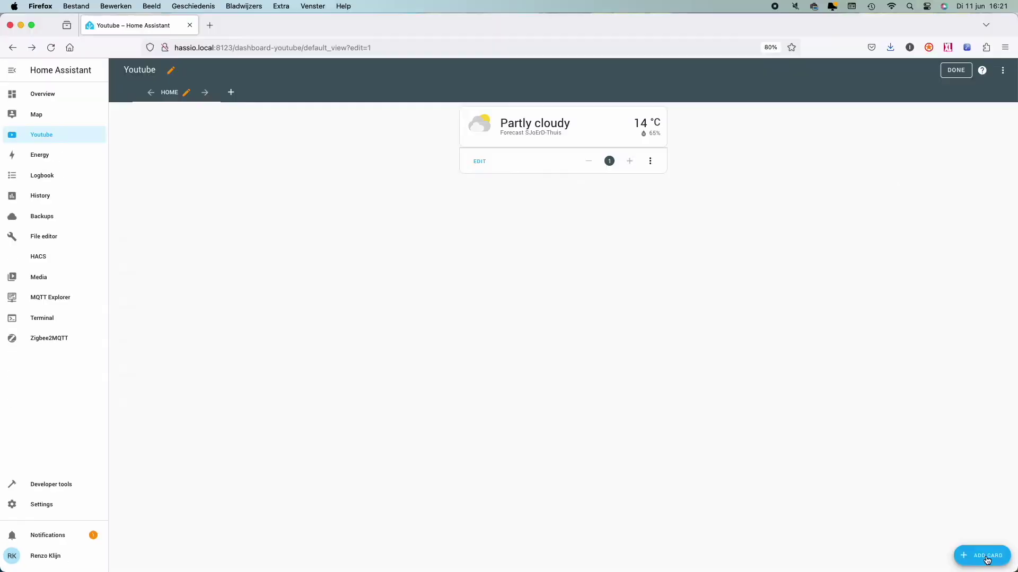
Choose the custom Plotly Graph Card as a new card for the Youtube dashboard's Home view
click(980, 554)
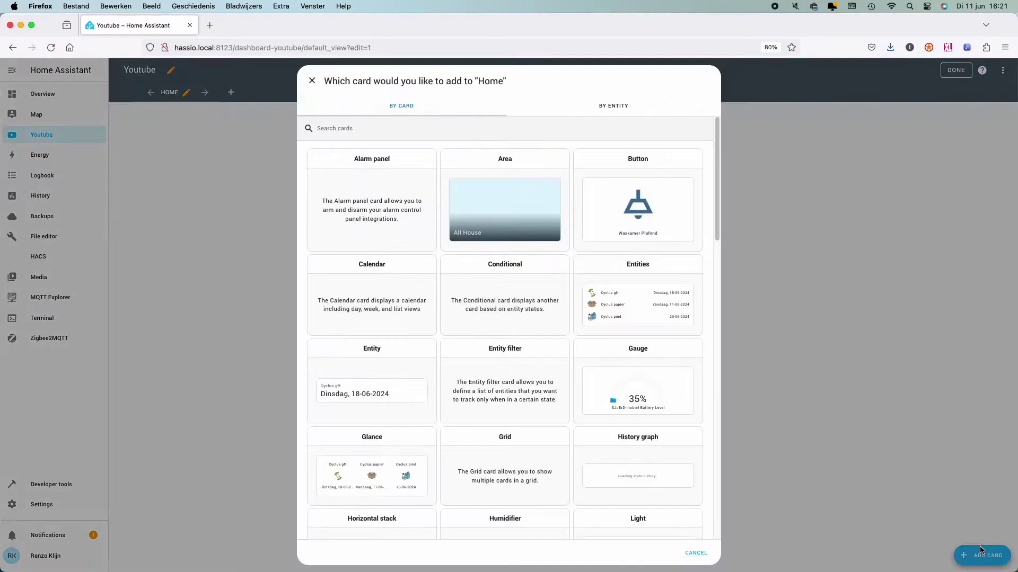
scroll(581, 454, down, 3)
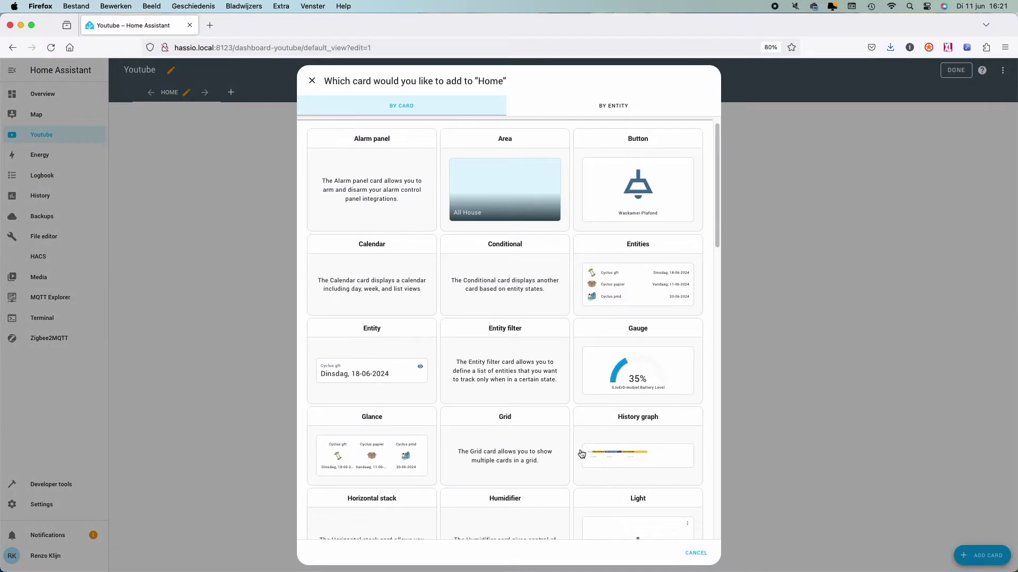
scroll(581, 454, down, 10)
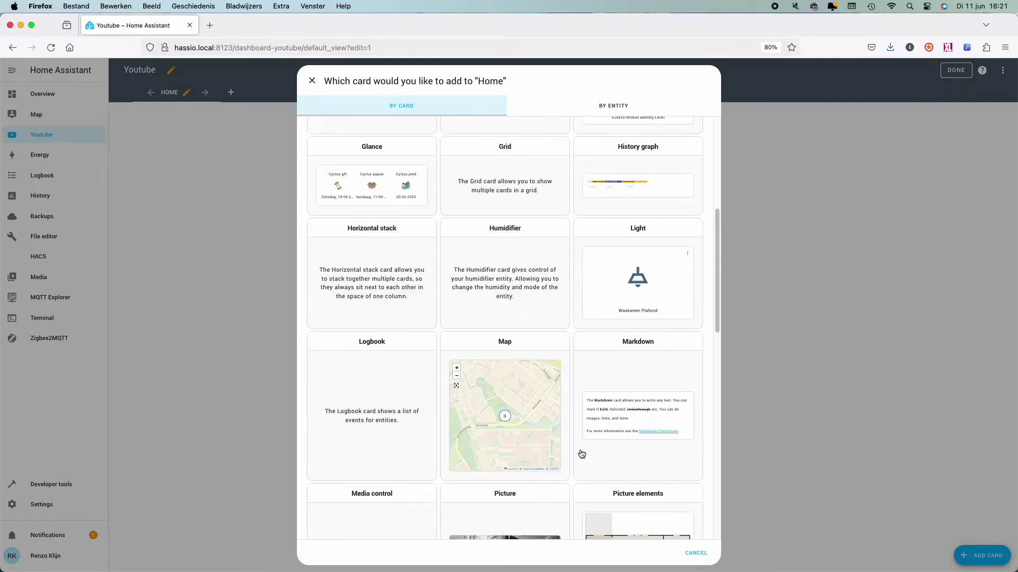
scroll(581, 454, down, 10)
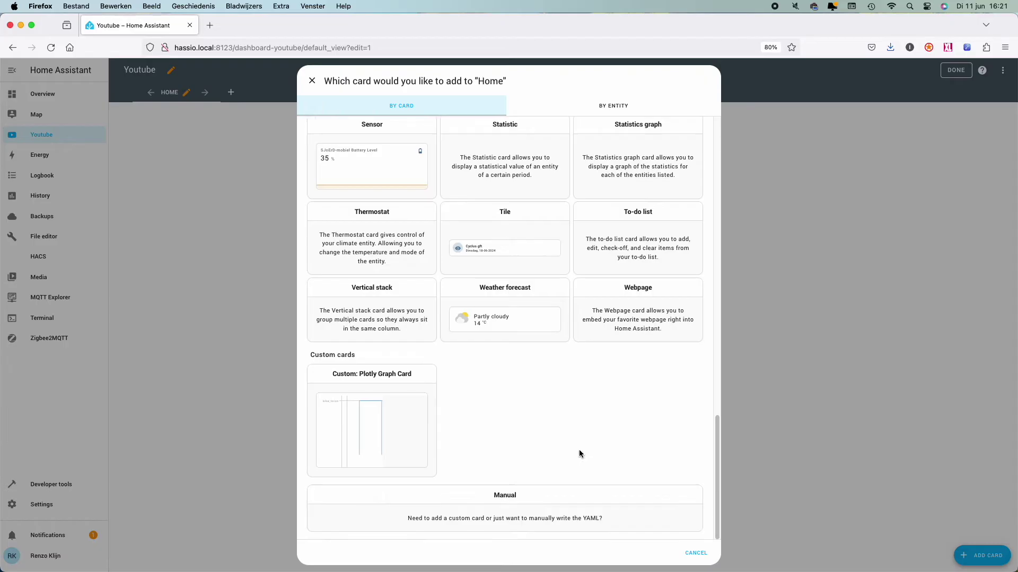
click(380, 434)
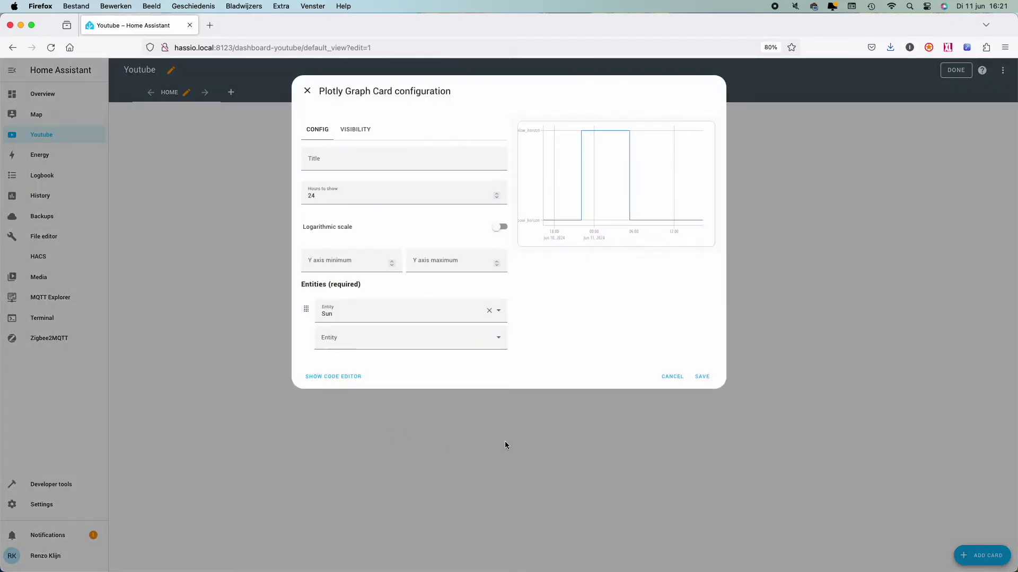
Replace the Plotly Graph Card's default code with the copied mmWave Radar Sensor configuration and save the card
click(331, 377)
drag(312, 130, 418, 177)
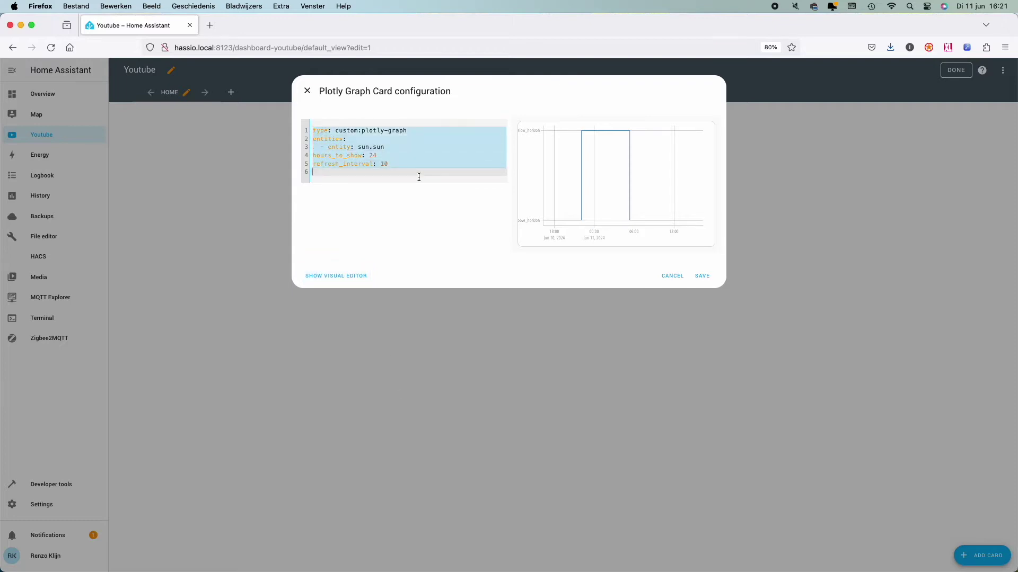
key(super+v)
scroll(449, 359, up, 15)
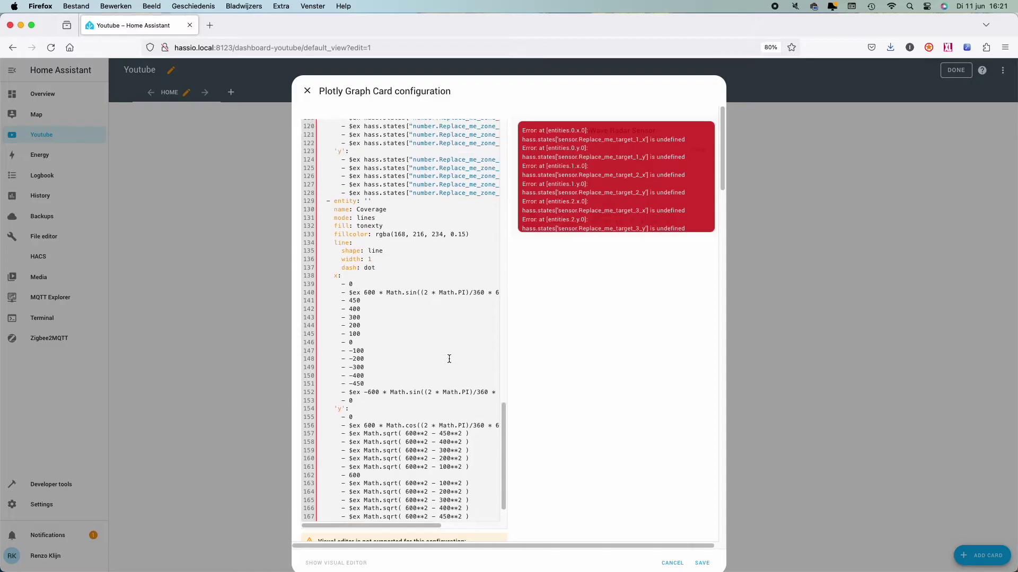
scroll(448, 359, up, 3)
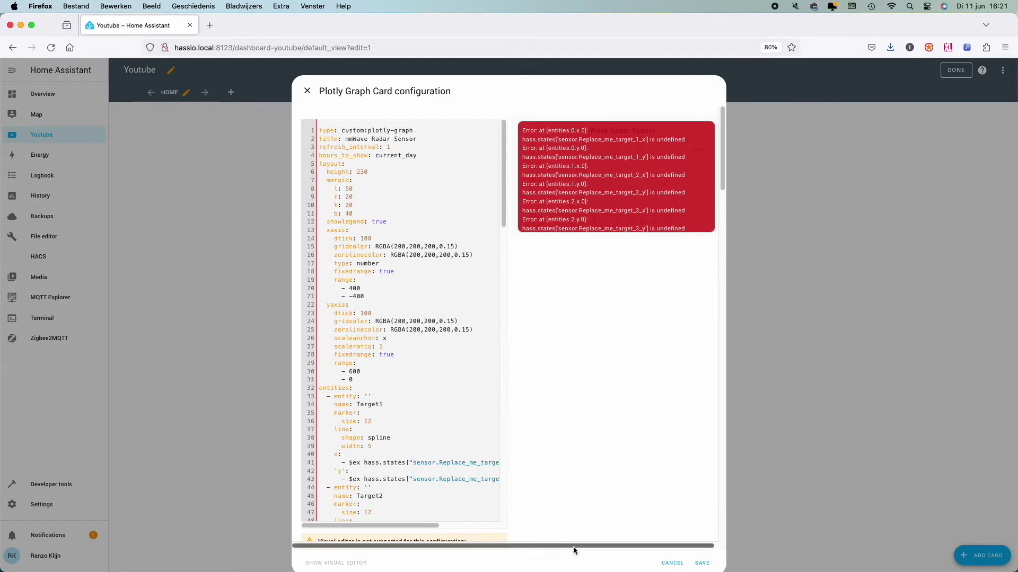
click(701, 563)
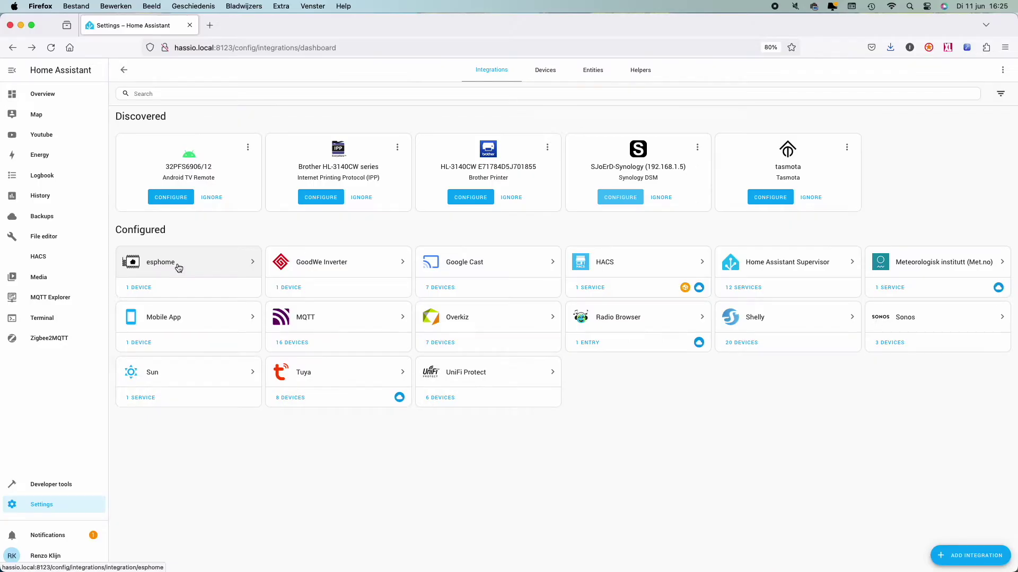
Look up the mmWave sensor's identifier suffix in the name settings of its ESPHome device and leave the settings without saving
click(179, 268)
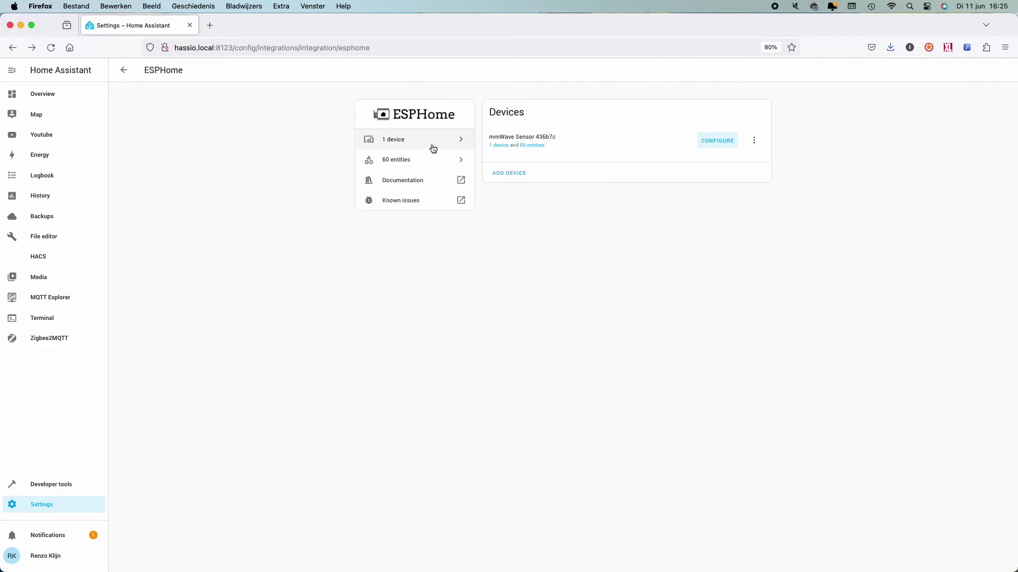
click(403, 141)
click(1002, 72)
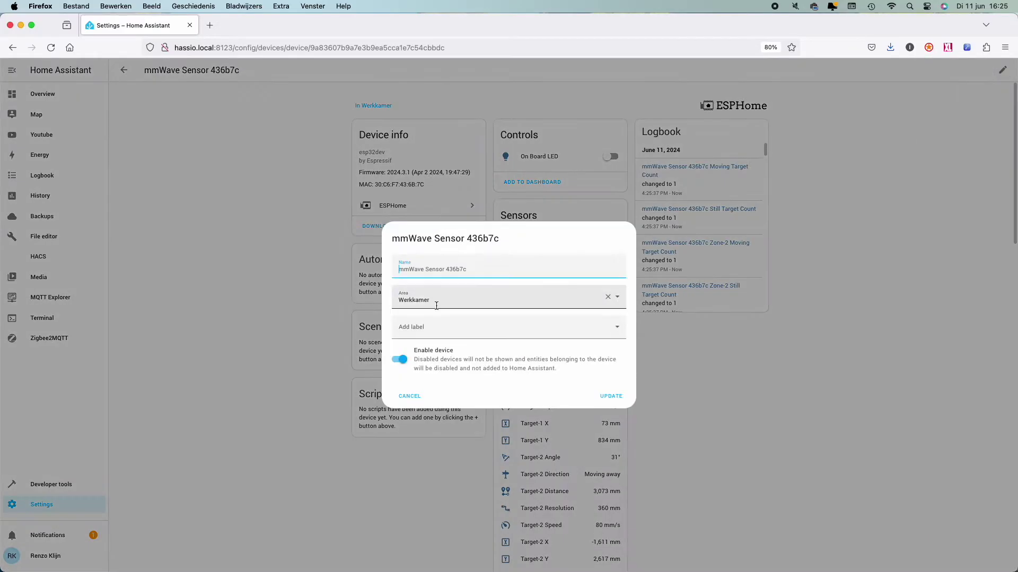
key(super+a)
key(BackSpace)
drag(466, 239, 498, 238)
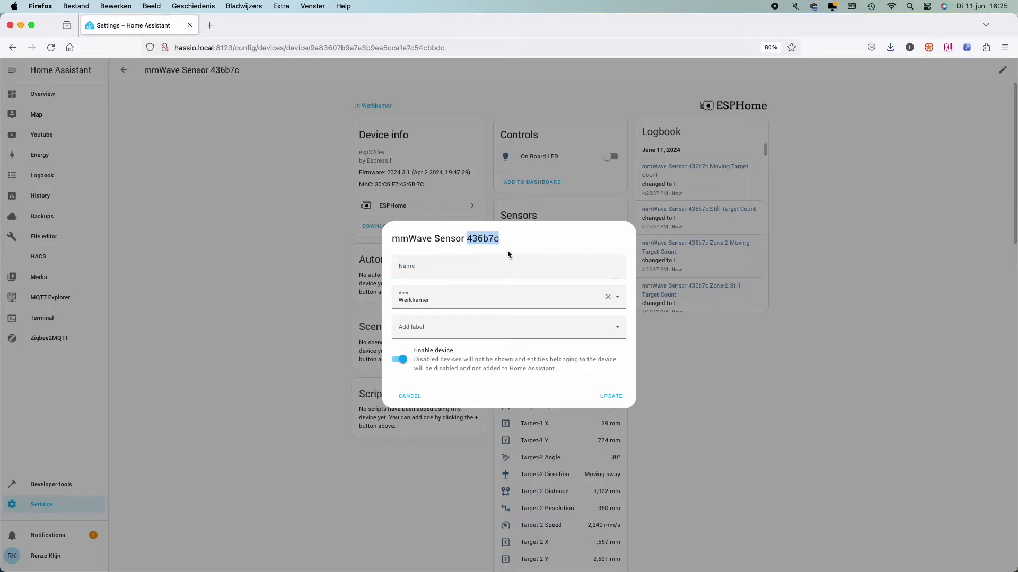
click(409, 398)
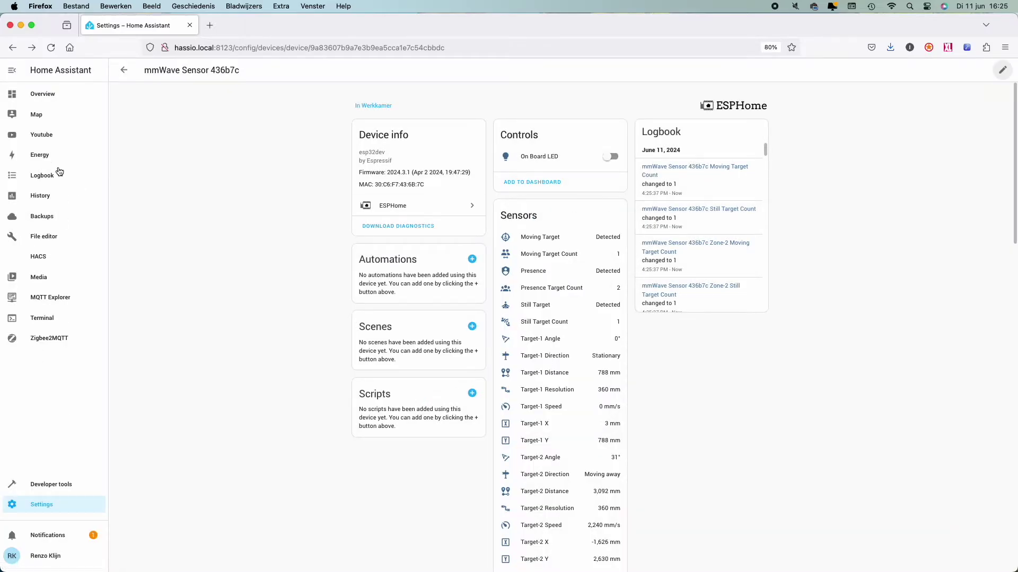
Open the Plotly Graph Card's configuration on the Youtube dashboard and review the Replace_me placeholders in its code
click(50, 138)
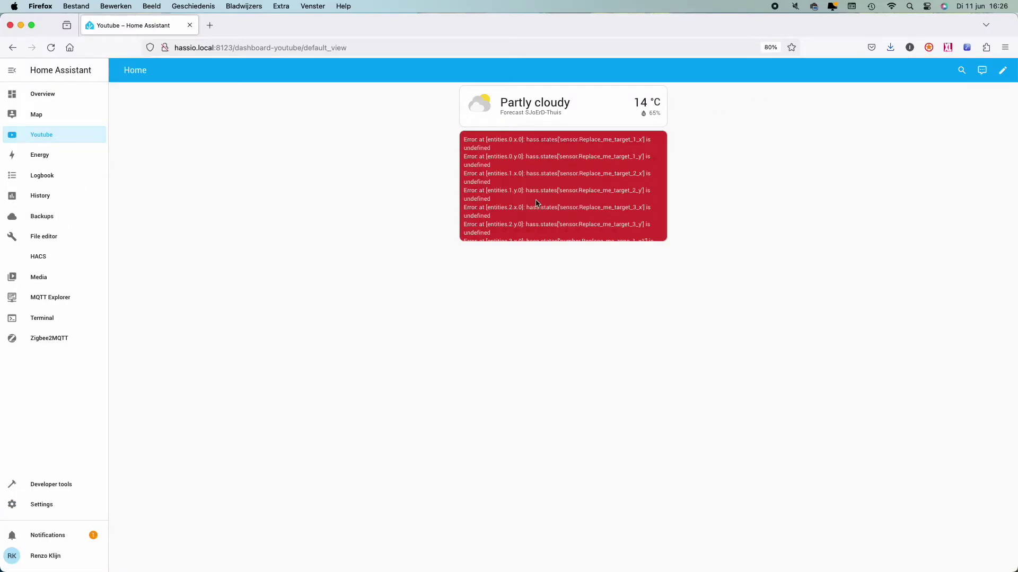
click(1002, 70)
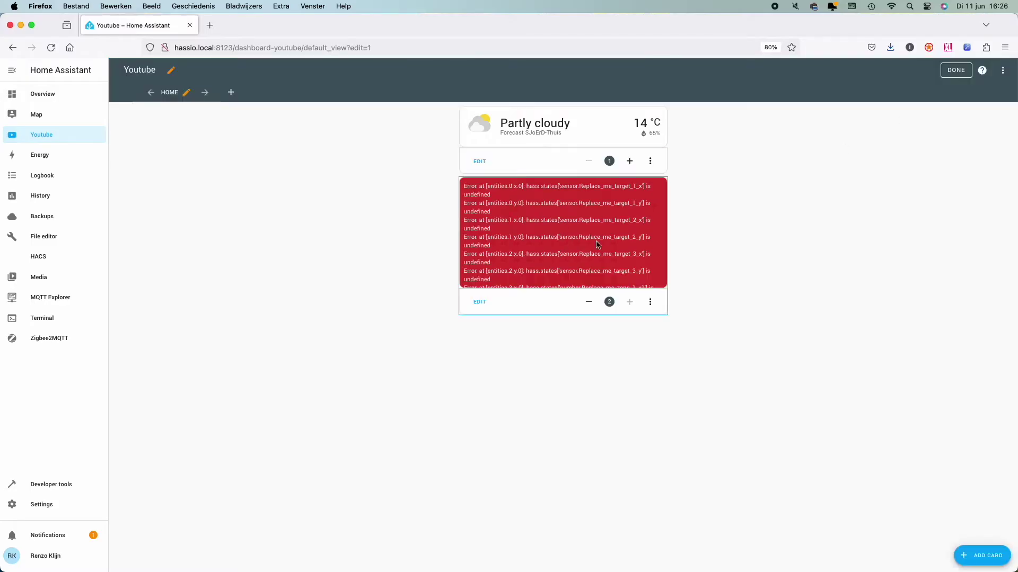
click(480, 302)
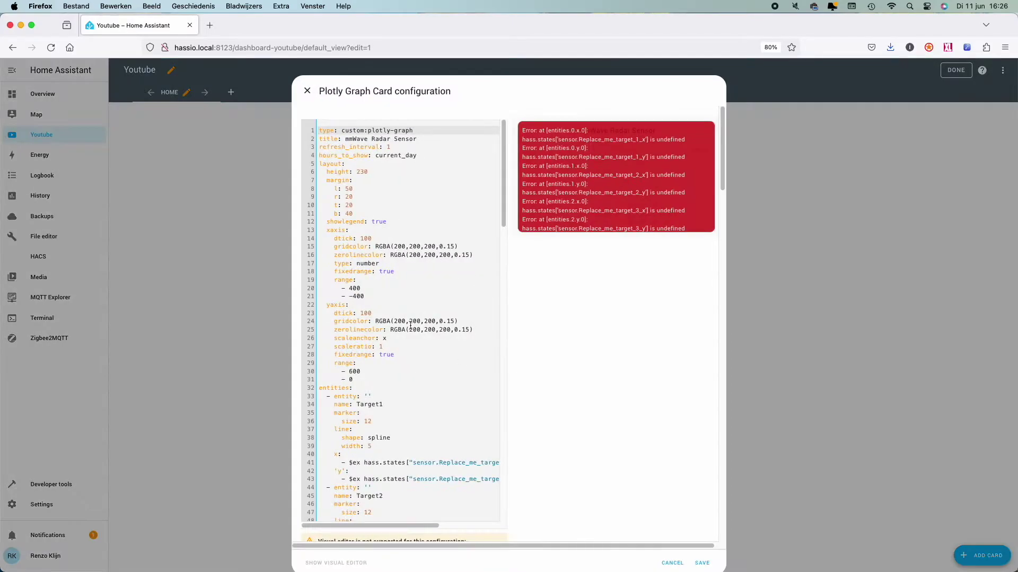
scroll(419, 322, down, 15)
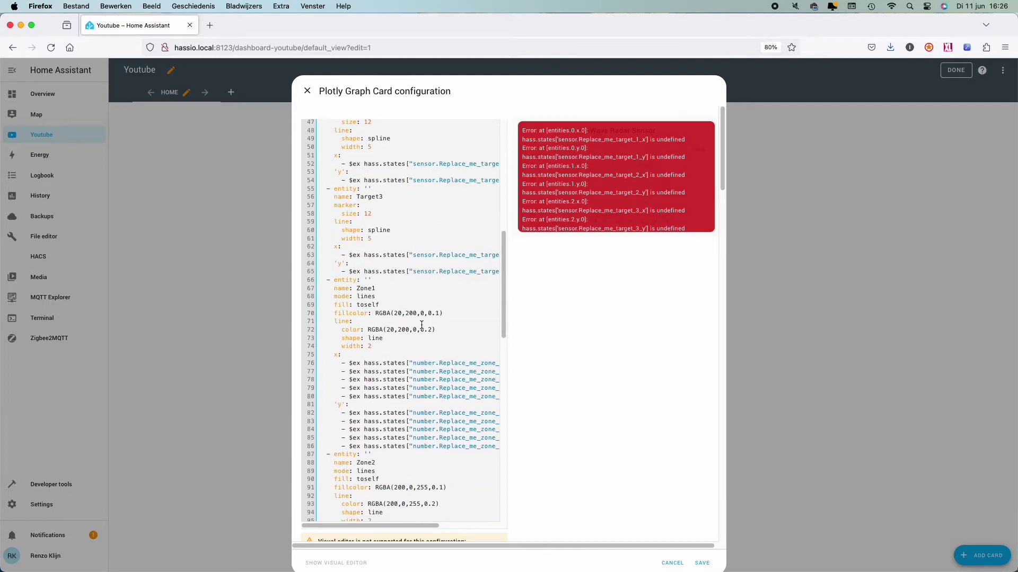
scroll(421, 325, down, 3)
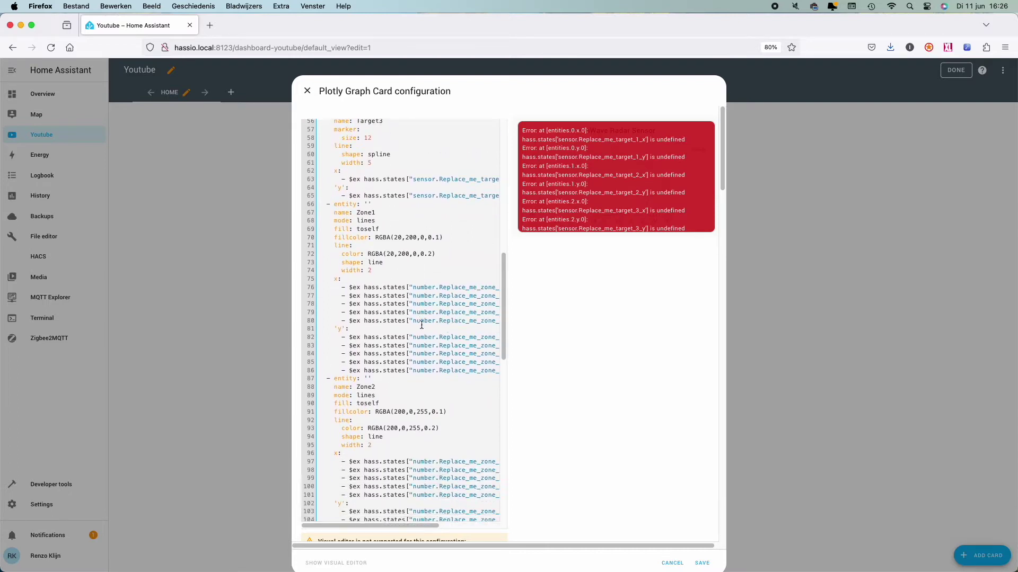
scroll(422, 325, up, 19)
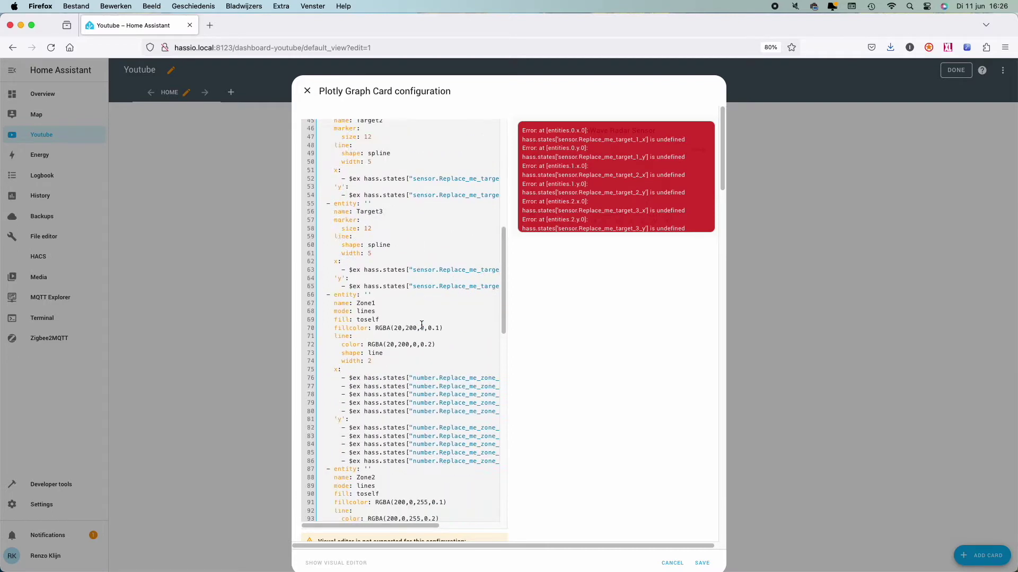
Replace all occurrences of replace_me in the card's code with mmwave_sensor_436b7c and save the card
key(ctrl+f)
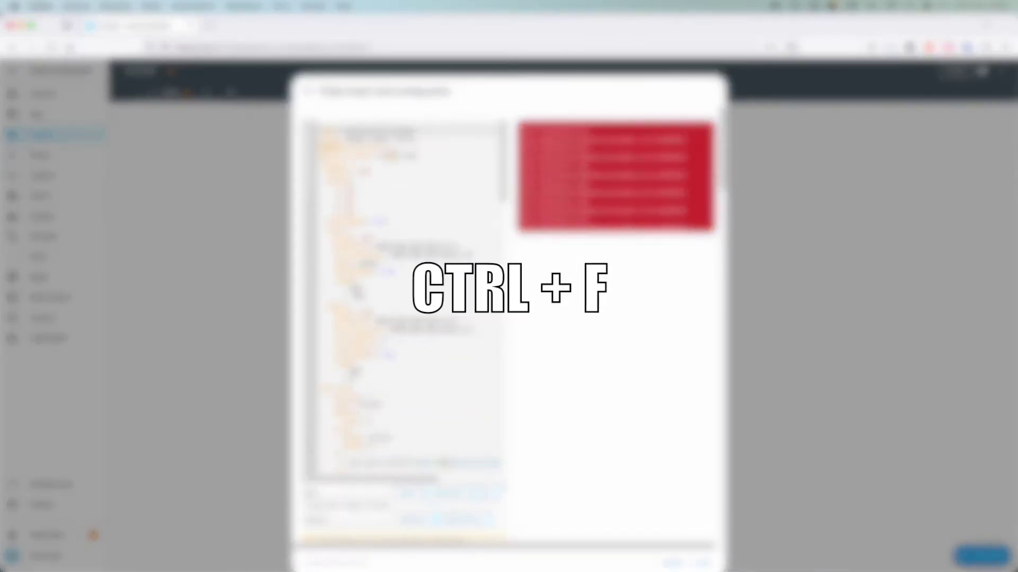
text(replace_me)
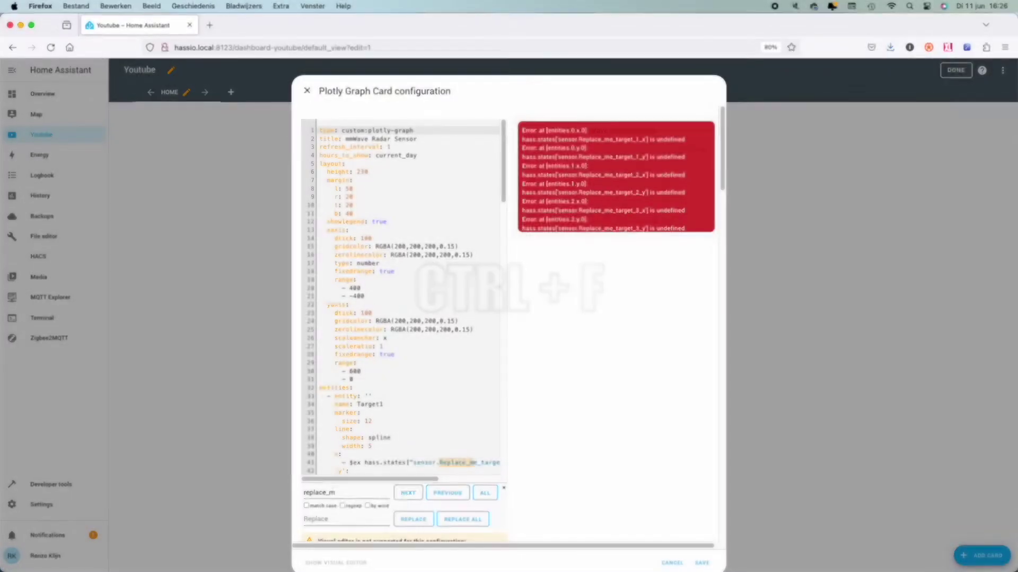
key(Tab)
key(Tab)
key(Tab)
key(Tab)
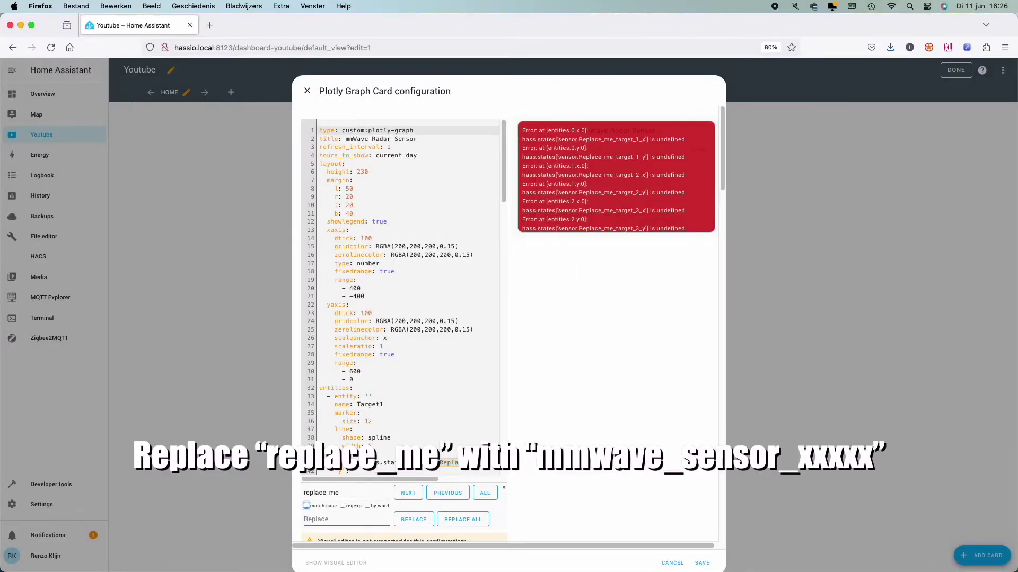
key(Tab)
text(mmwave_sensor_436b7c)
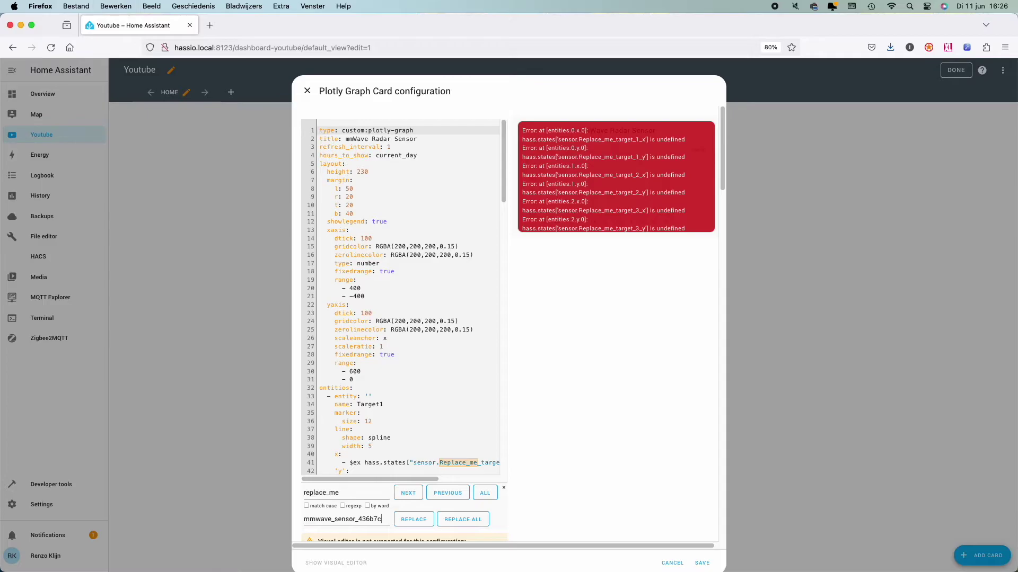
click(414, 495)
click(417, 519)
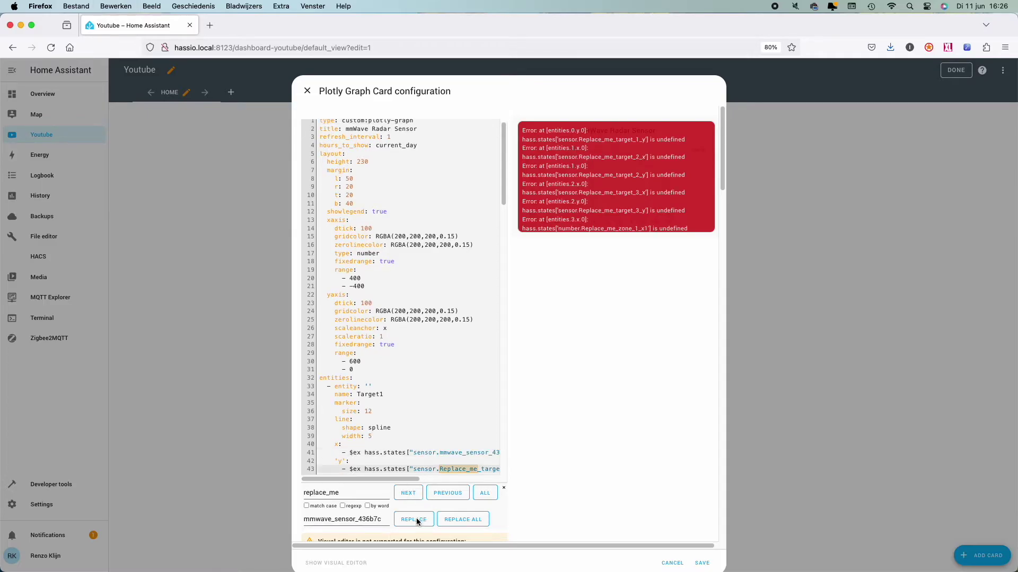
click(416, 519)
click(460, 521)
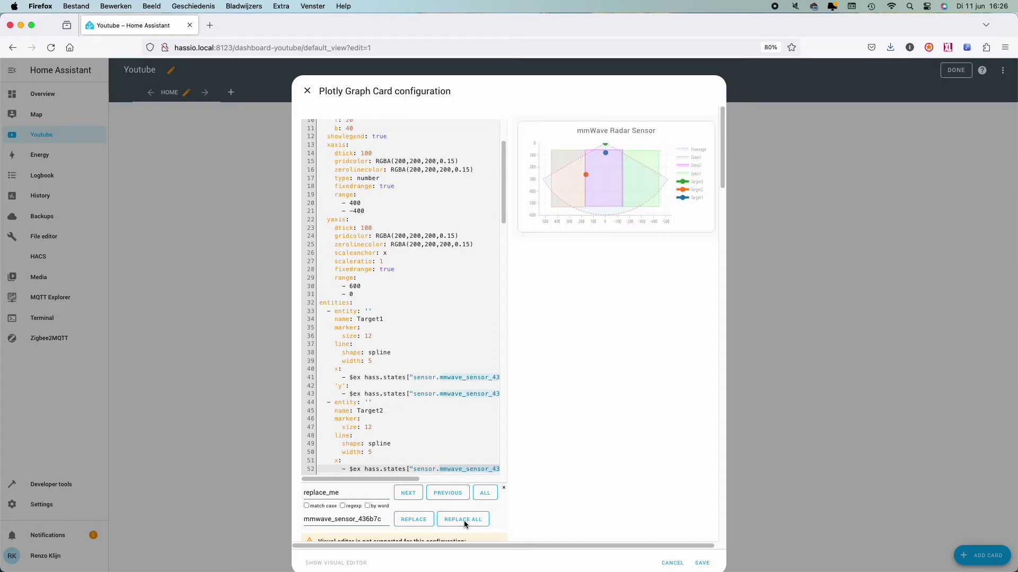
click(702, 565)
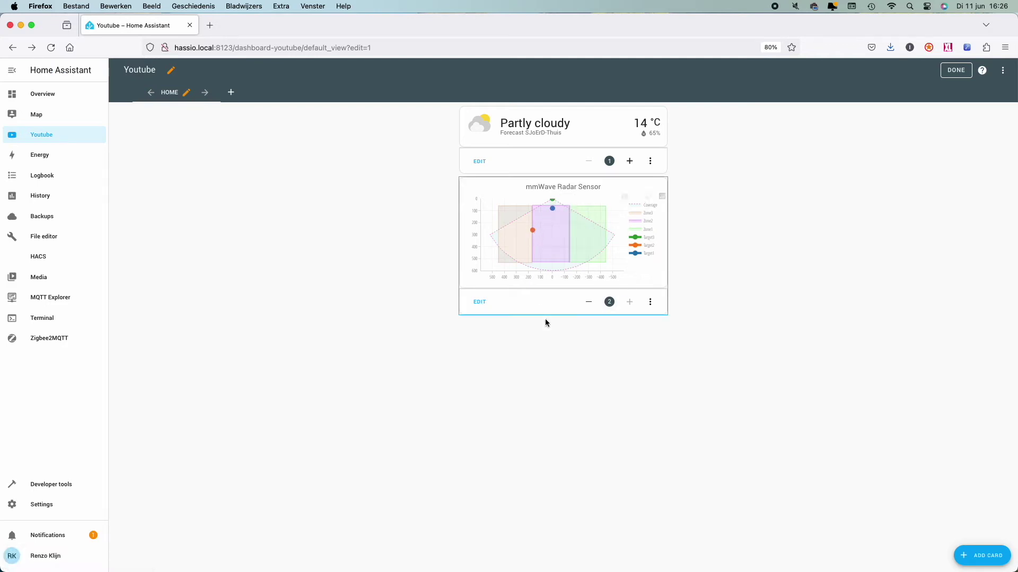
Mirror the radar chart horizontally by setting the card's xaxis range to -400 and 400, and save the card
click(480, 302)
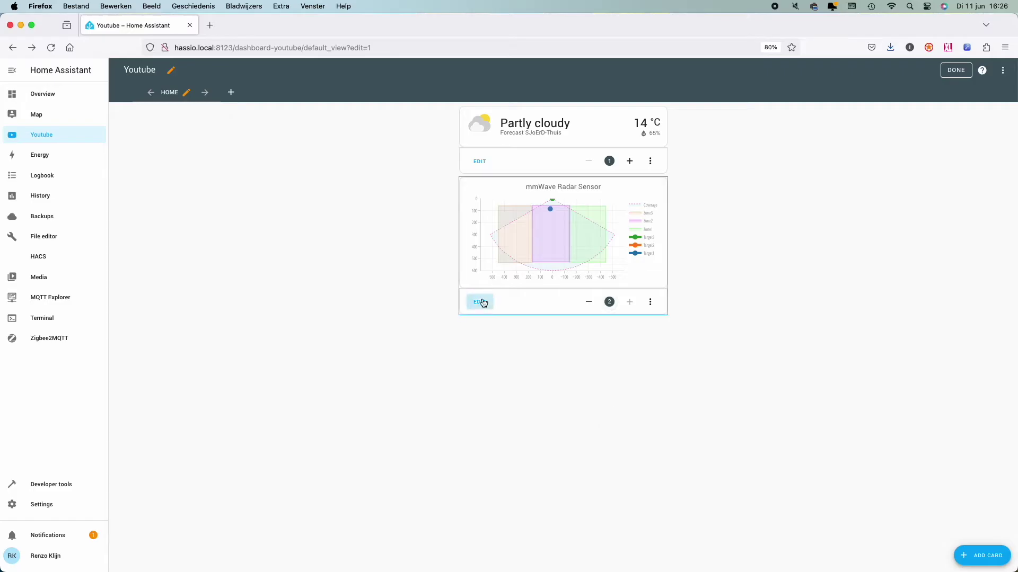
scroll(419, 315, down, 3)
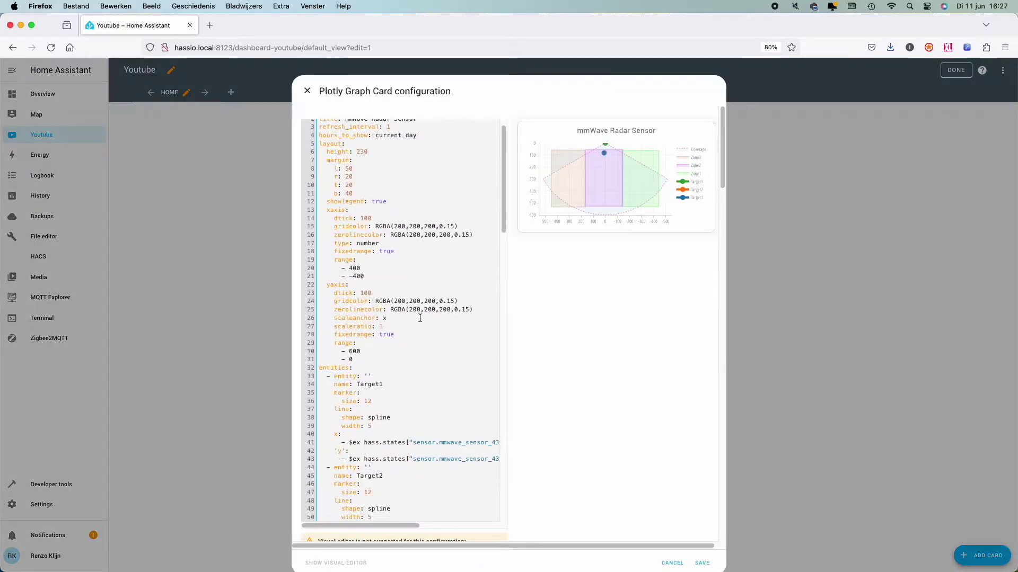
scroll(433, 351, down, 2)
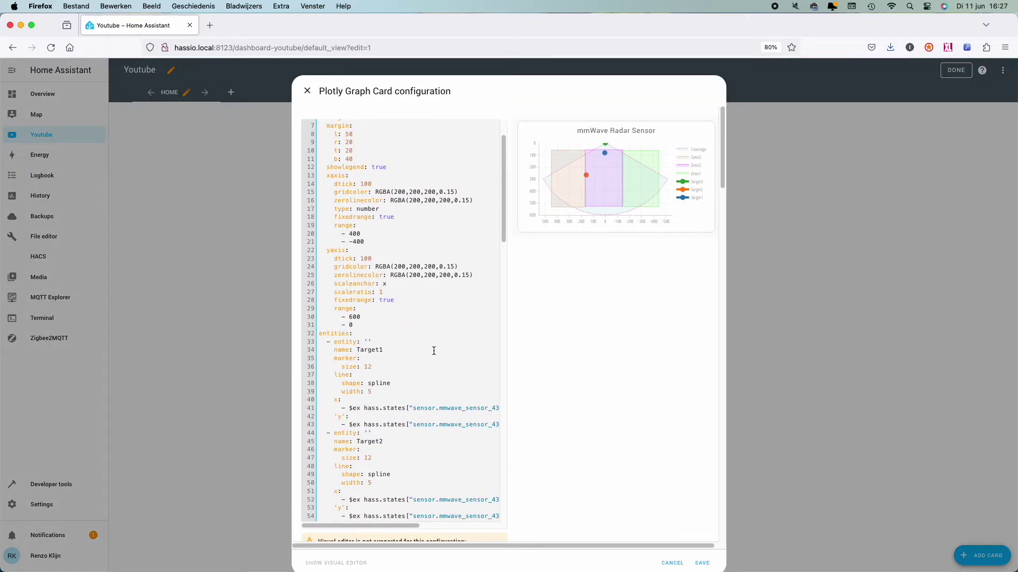
click(349, 235)
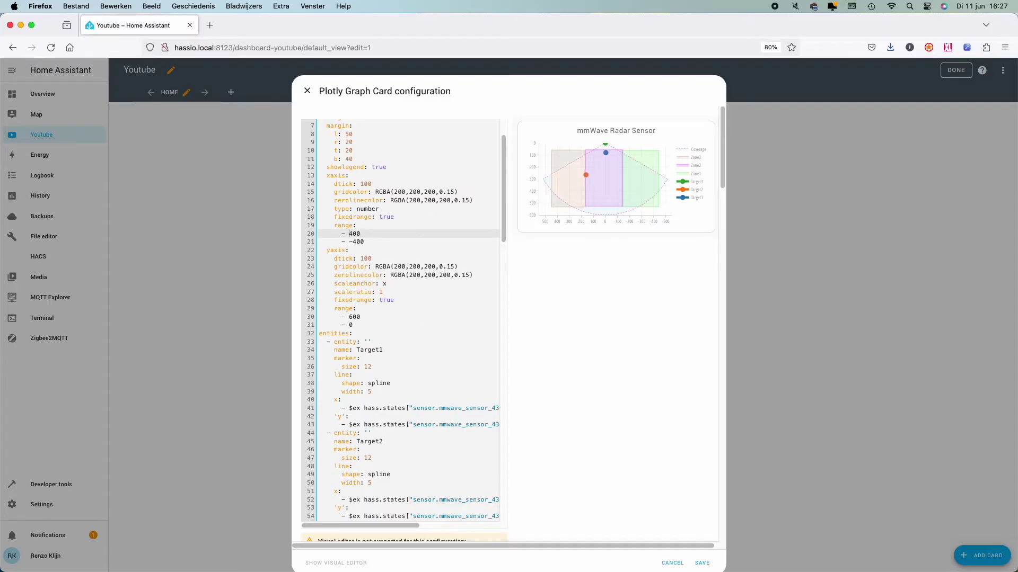
text(-)
key(Down)
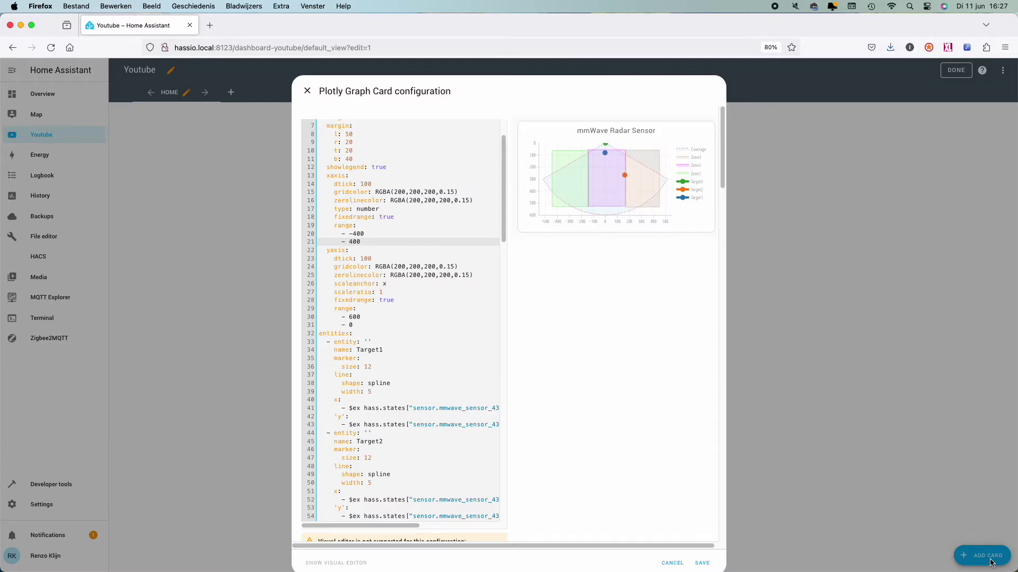
click(702, 564)
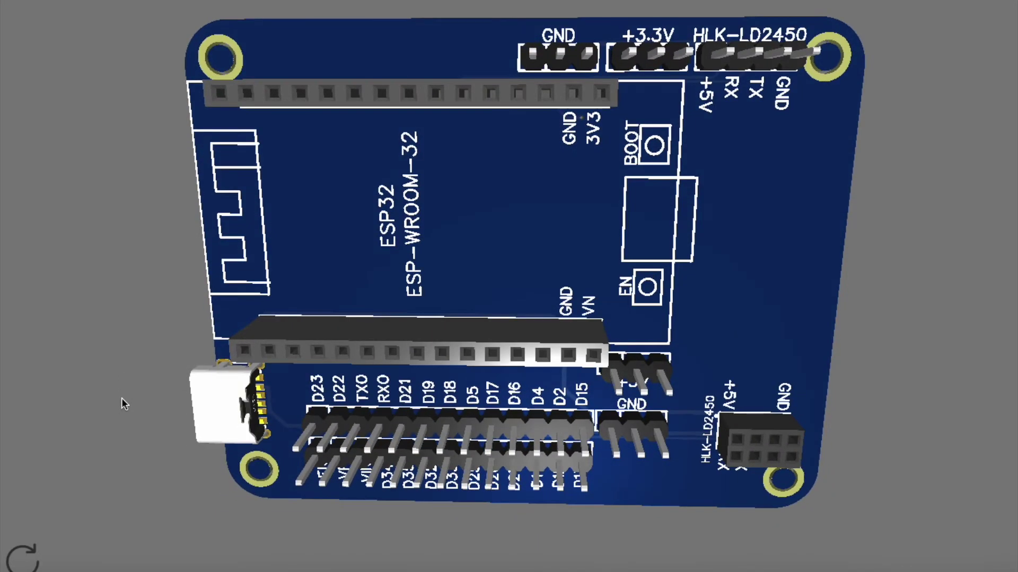
drag(193, 409, 911, 403)
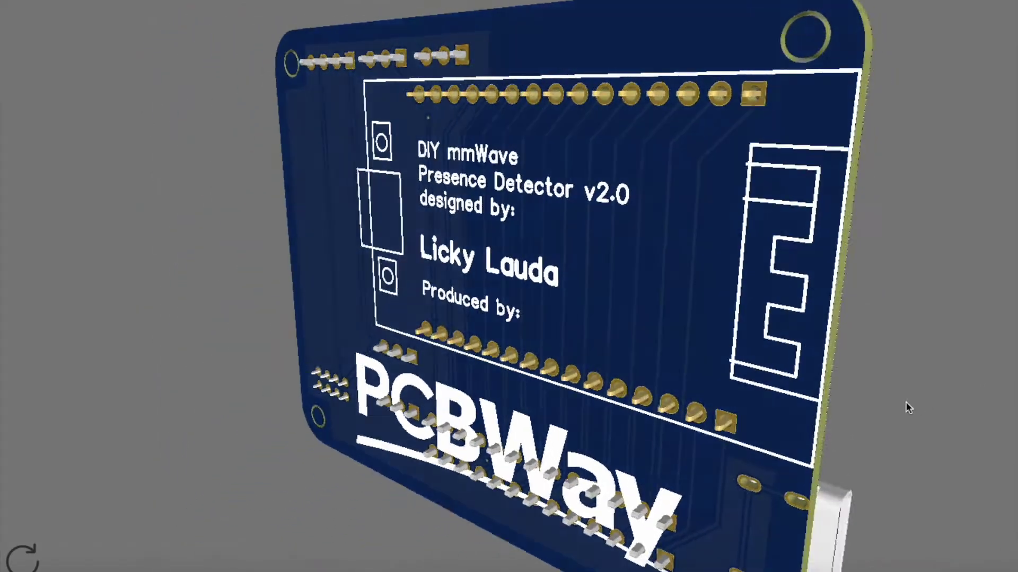
drag(905, 402, 117, 374)
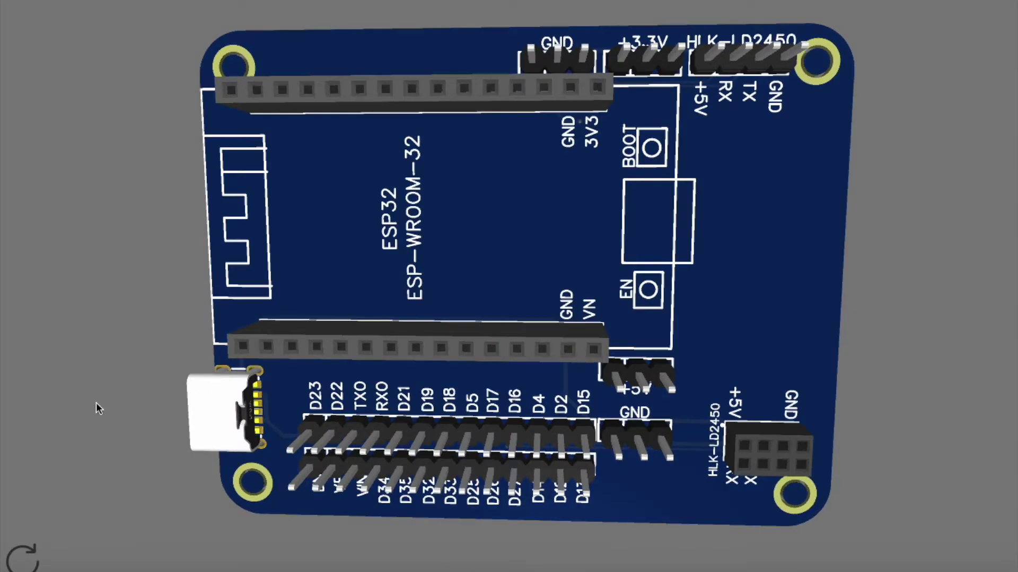
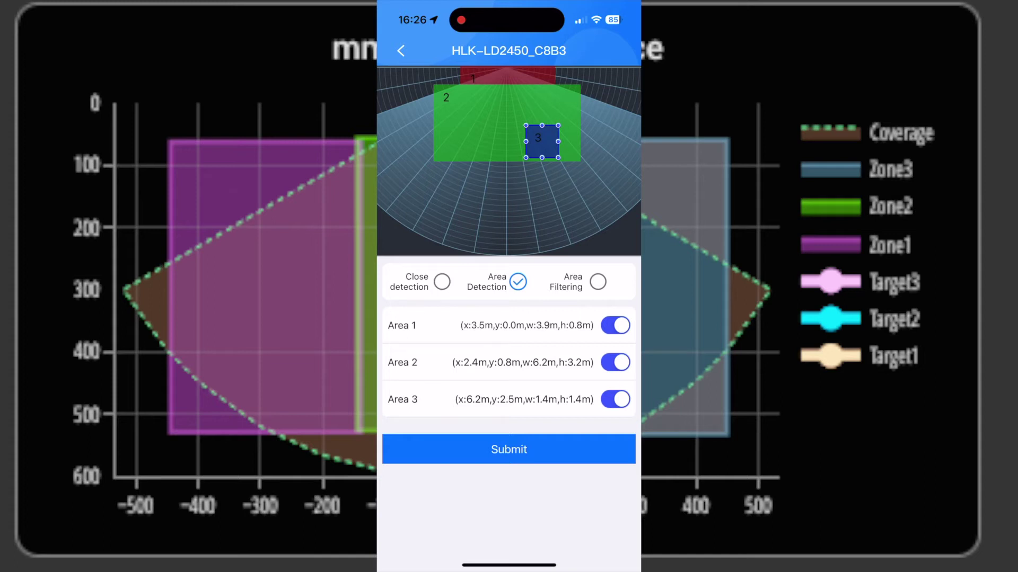
In the HLK-LD2450 phone app, shift detection Area 2 slightly, set Area 3 to about 1.4 by 1.4 m at x 6.1 m, y 2.9 m, and submit
drag(542, 125, 540, 116)
drag(477, 133, 480, 129)
click(475, 134)
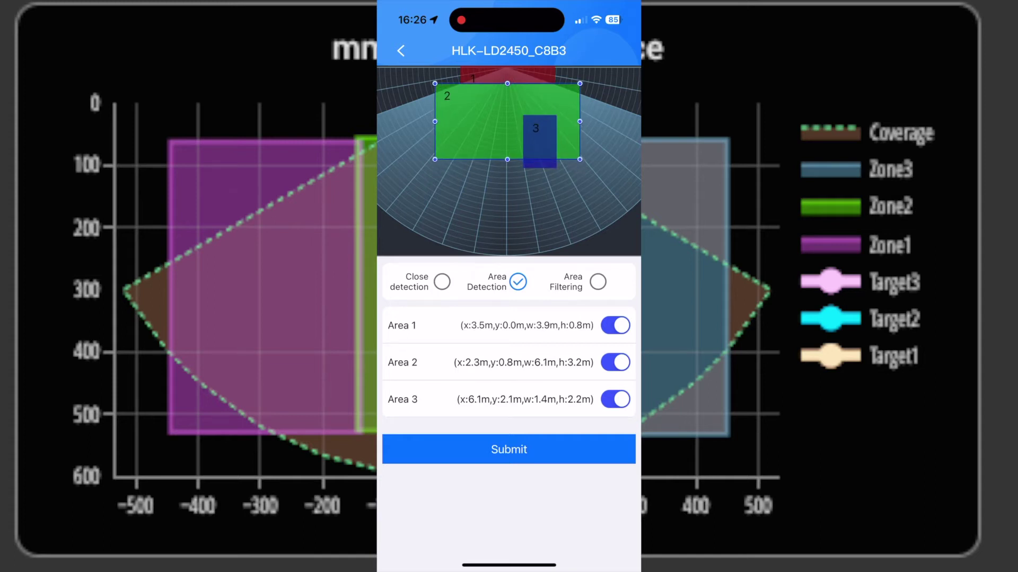
click(539, 143)
drag(540, 115, 539, 133)
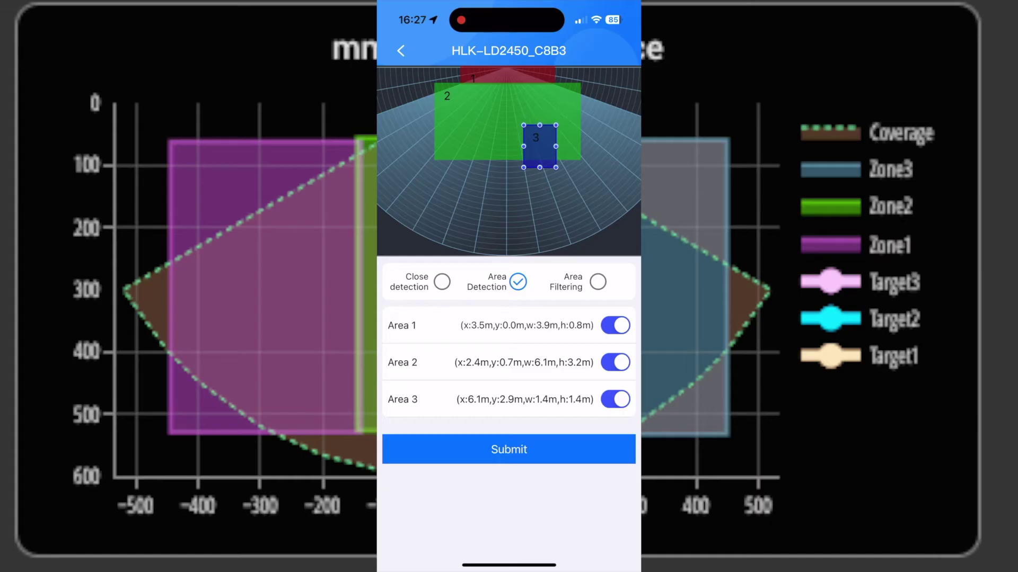
click(509, 449)
click(509, 315)
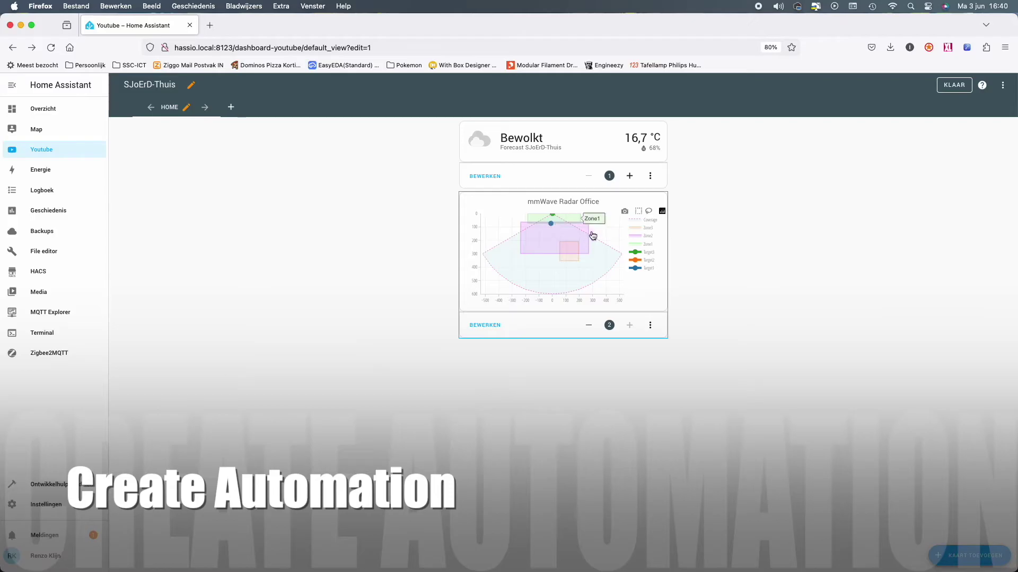
Create a new empty automation from scratch in the automation settings
click(60, 505)
click(598, 184)
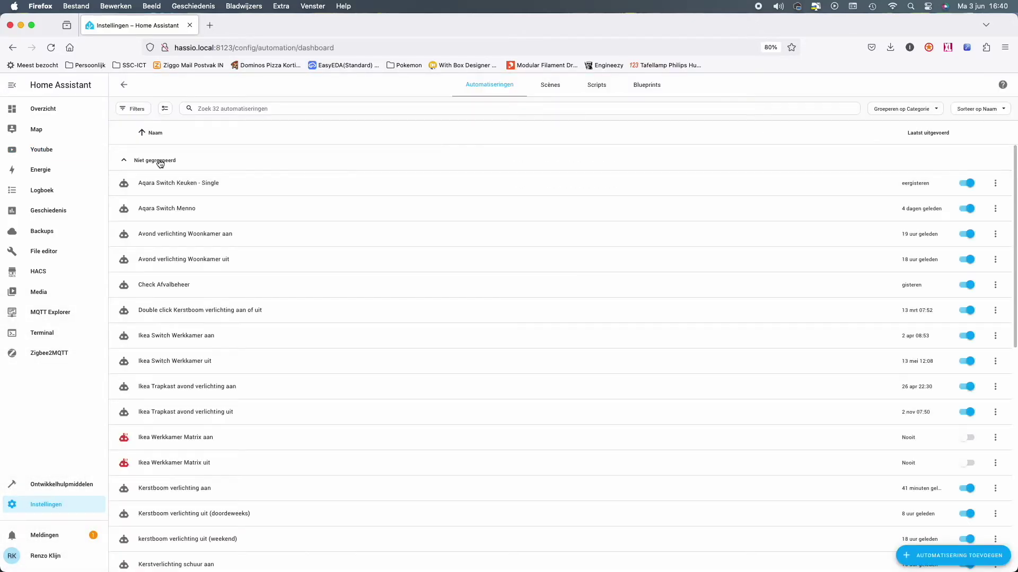
click(973, 558)
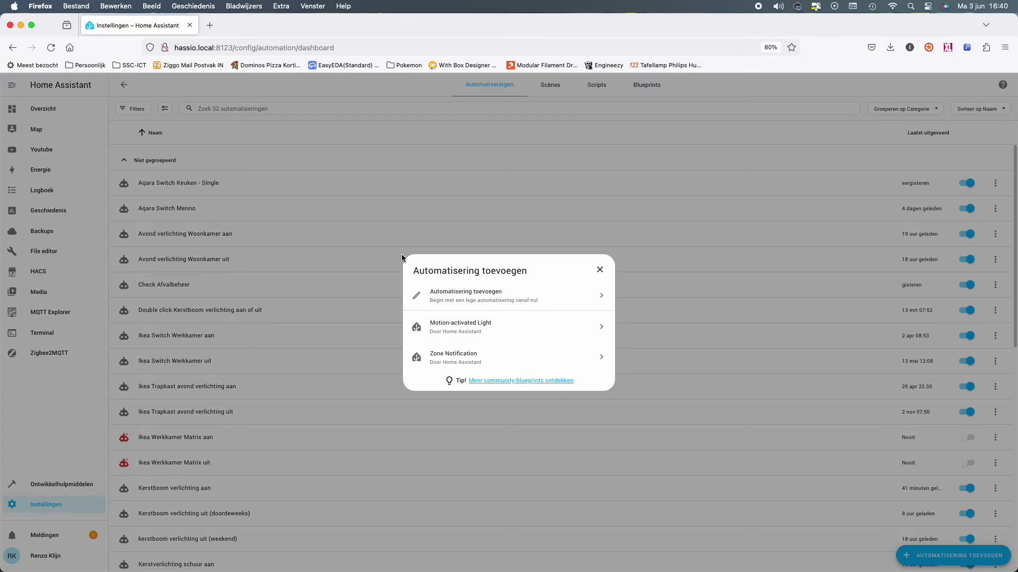
click(494, 298)
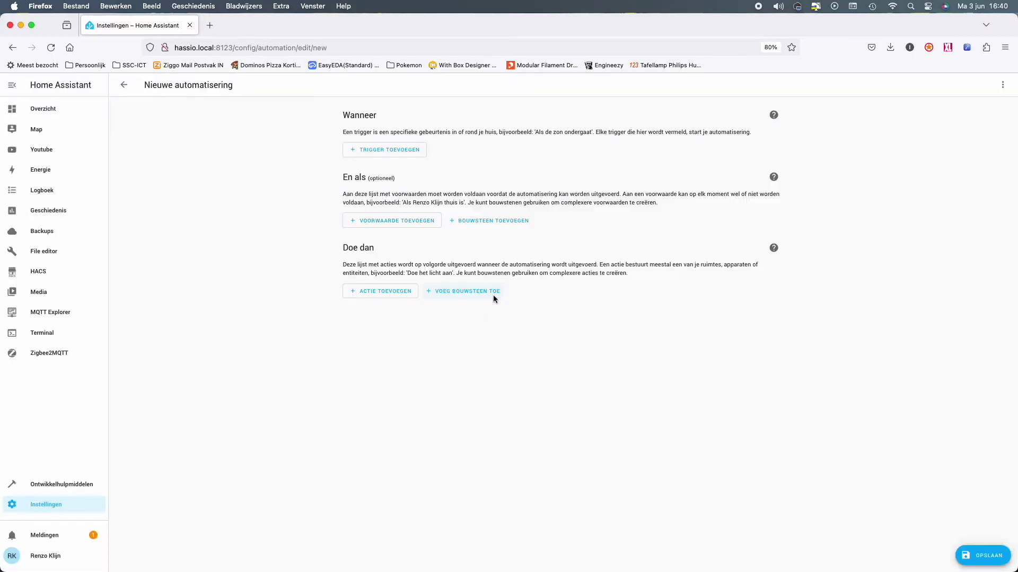
Add a device trigger to the automation and set its device to mmWave_Woonkamer
click(414, 150)
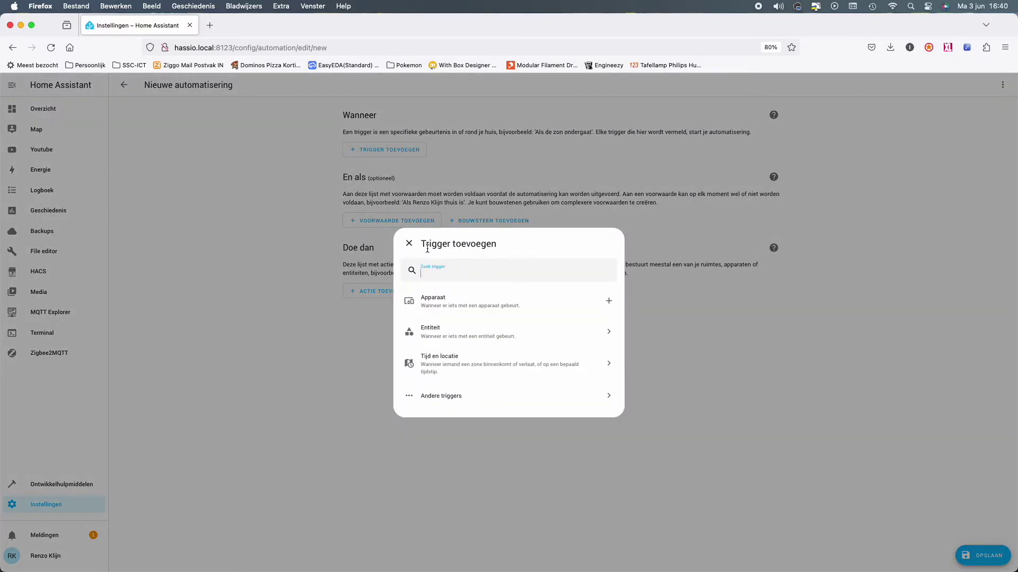
click(514, 305)
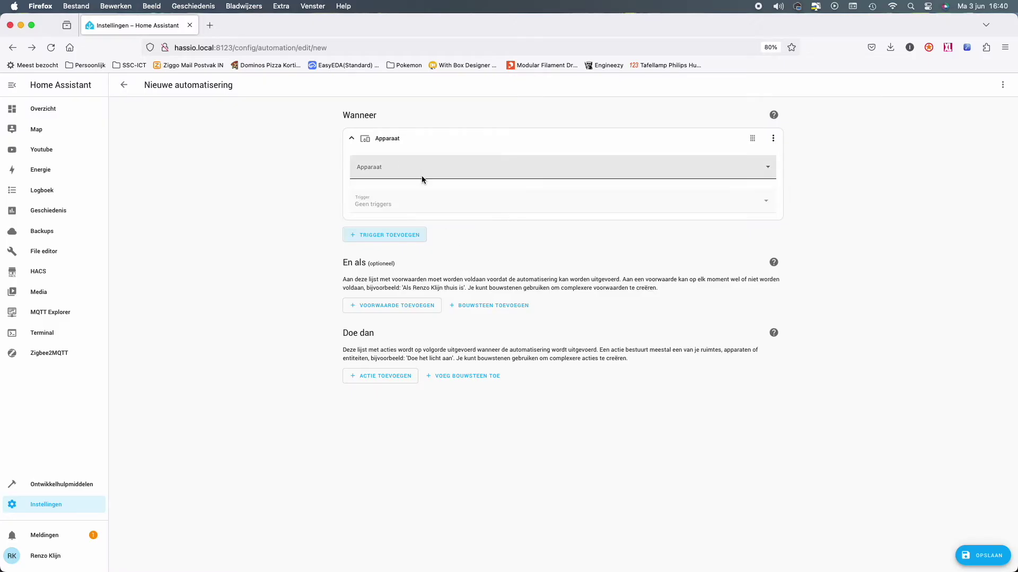
click(761, 168)
text(mm)
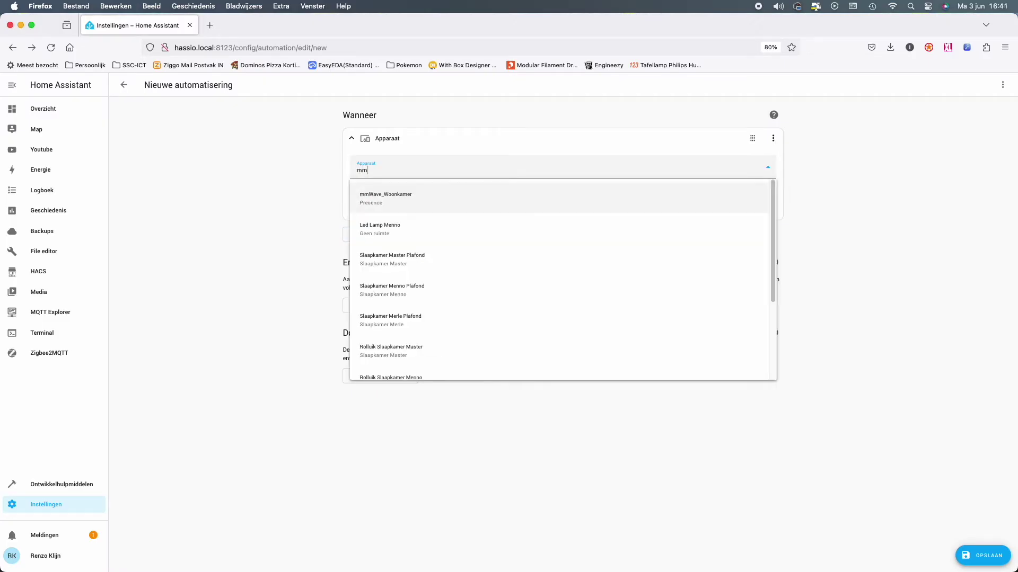
click(381, 200)
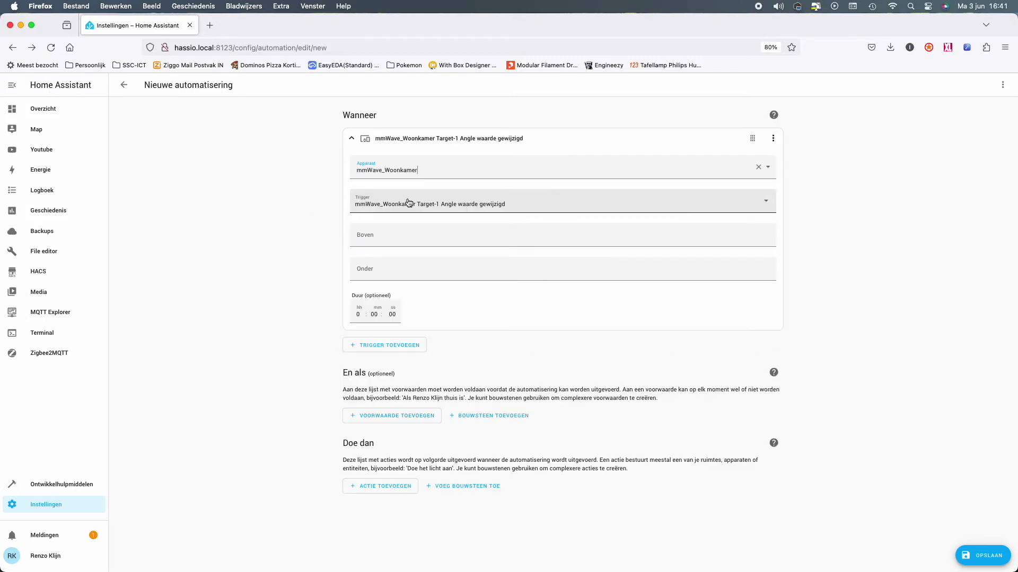
Set the trigger to "mmWave_Woonkamer Presence werd bezet" and start adding an action
click(567, 207)
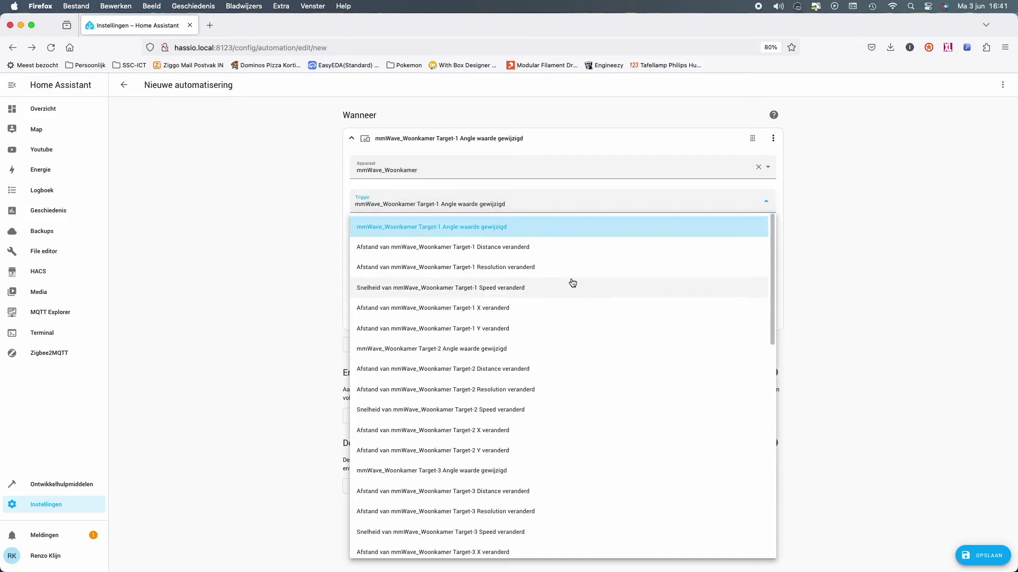
scroll(567, 282, down, 5)
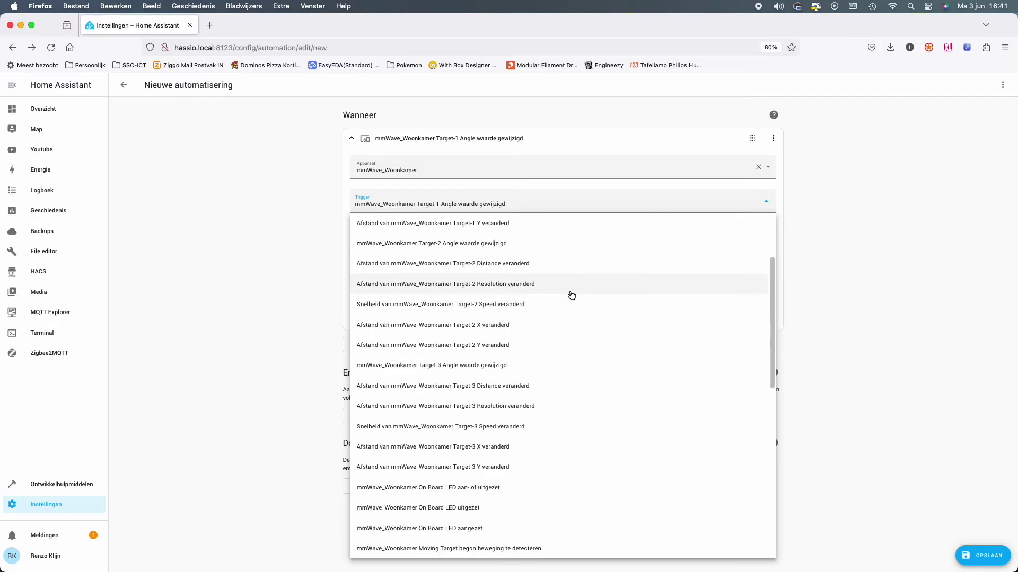
scroll(570, 295, down, 2)
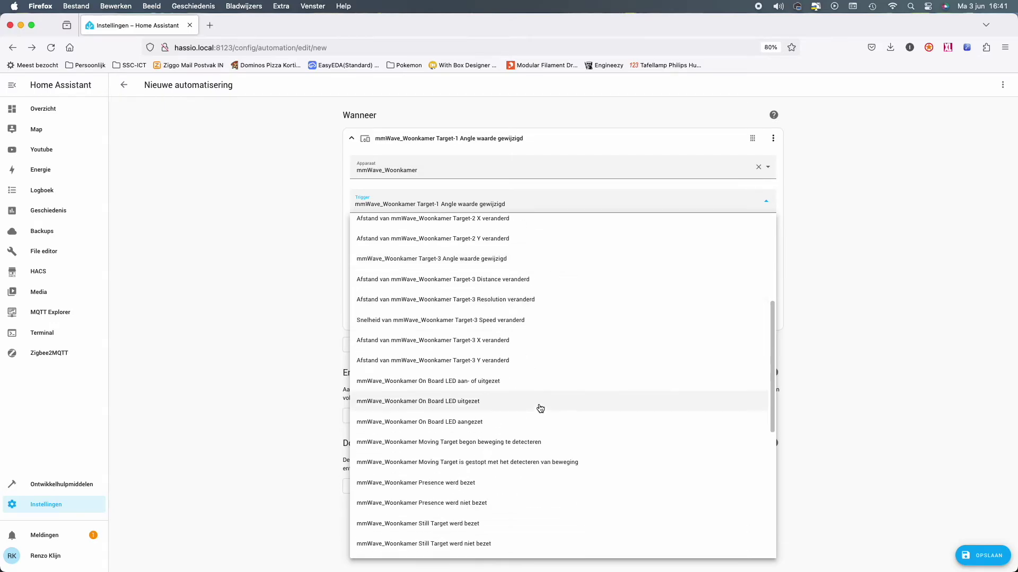
scroll(530, 447, down, 1)
scroll(535, 446, down, 1)
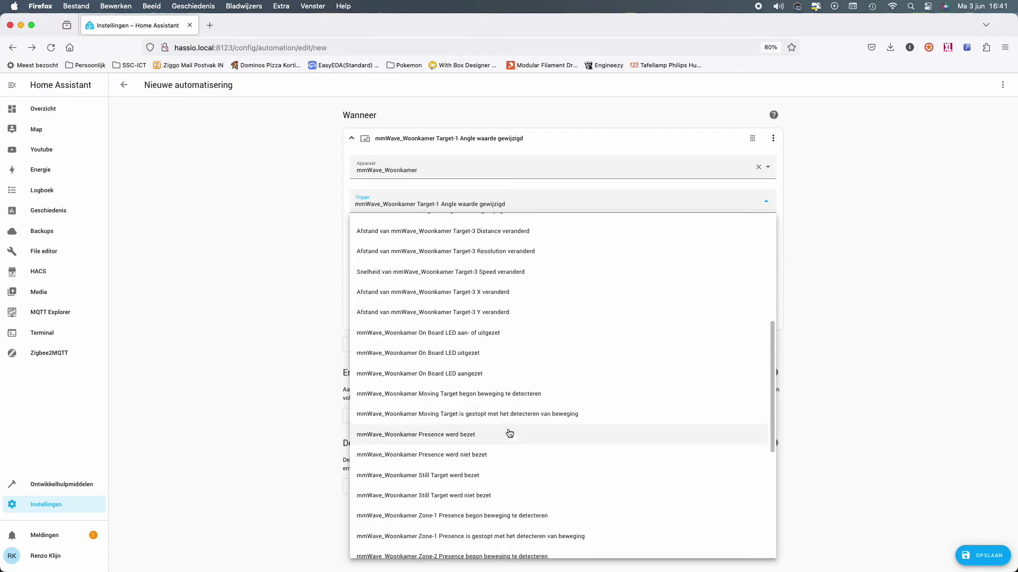
click(467, 437)
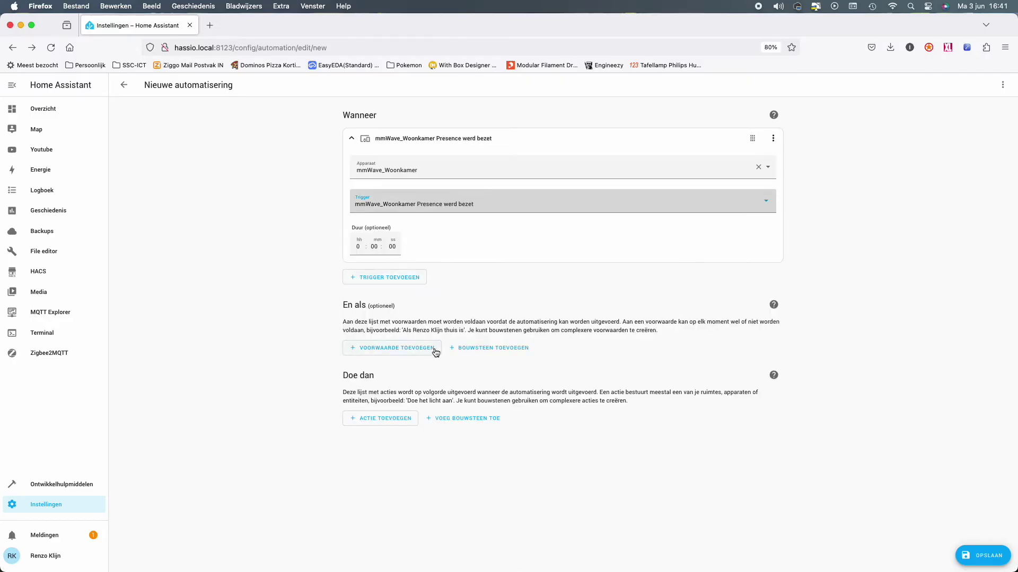
click(404, 418)
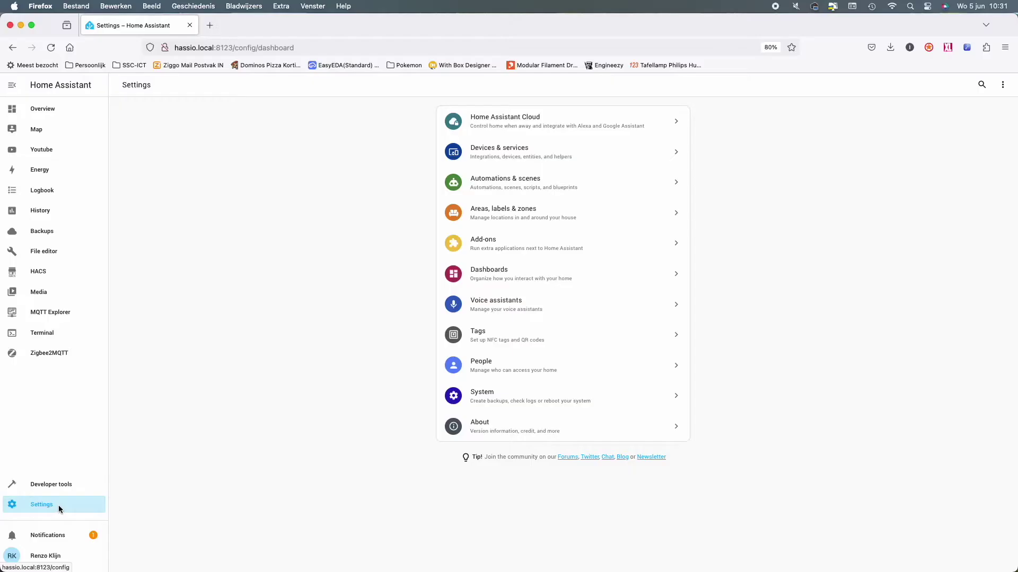
Start another blank automation from the Automations & scenes settings
click(521, 193)
click(970, 555)
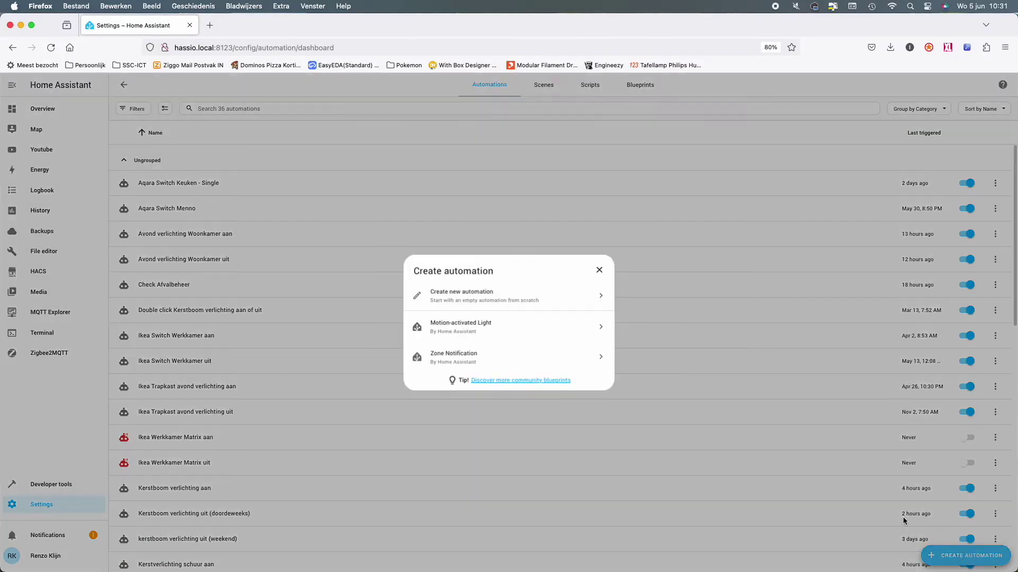
click(504, 298)
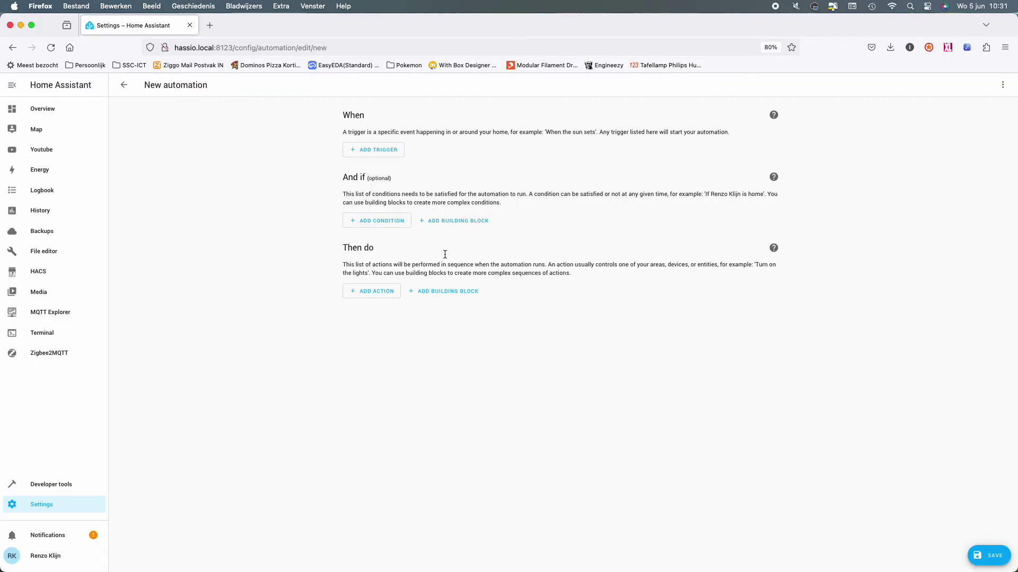
Add a device trigger for mmWave_Woonkamer and set it to Zone-1 Presence started detecting motion
click(384, 156)
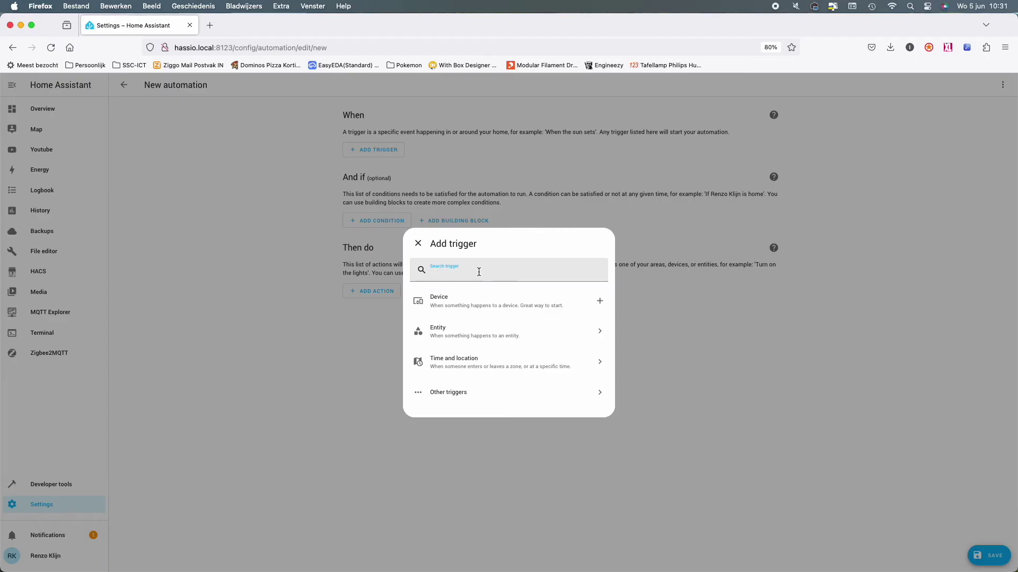
click(482, 305)
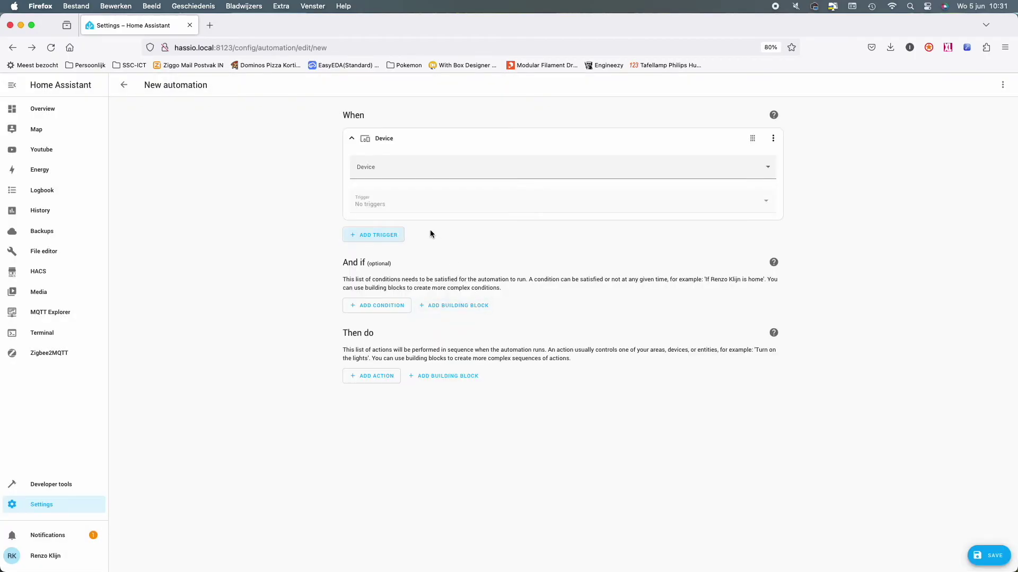
click(414, 167)
text(mmw)
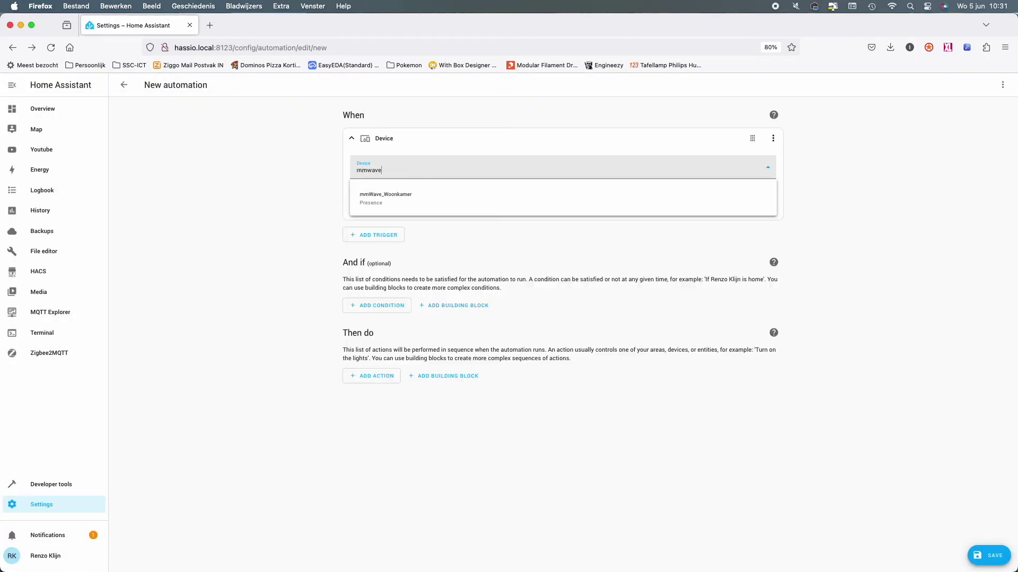
text(ave)
click(472, 197)
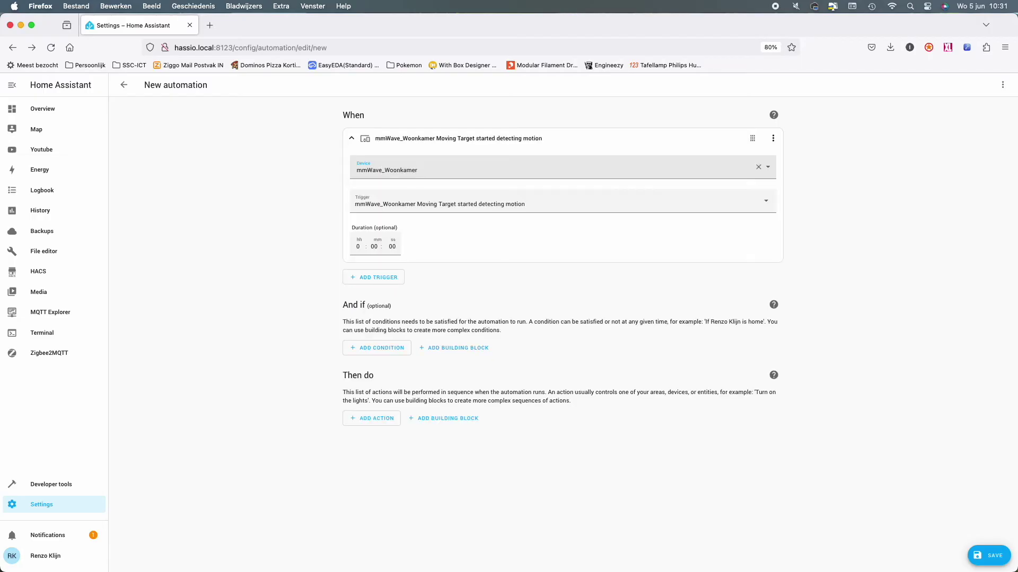
click(514, 212)
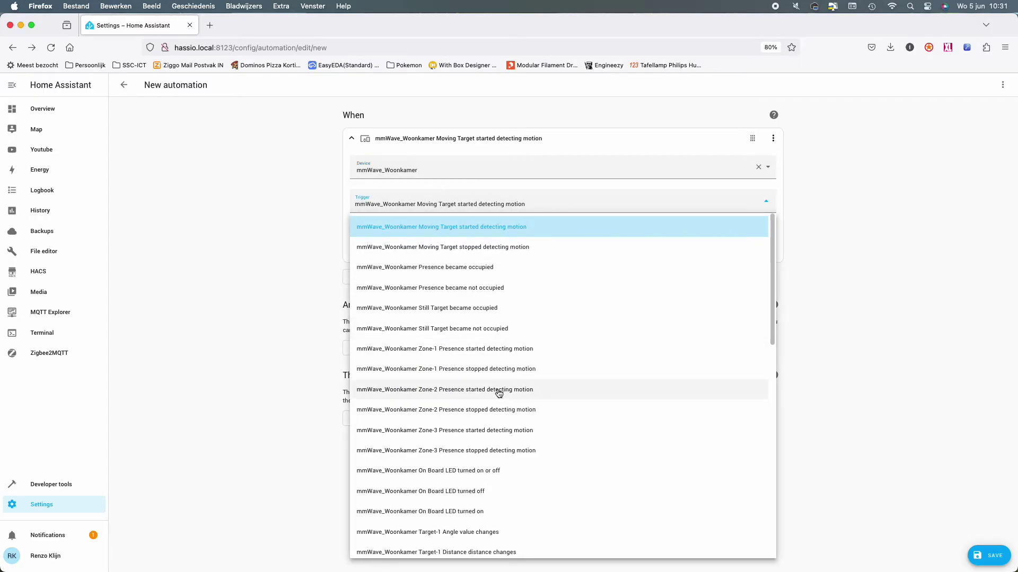
click(521, 352)
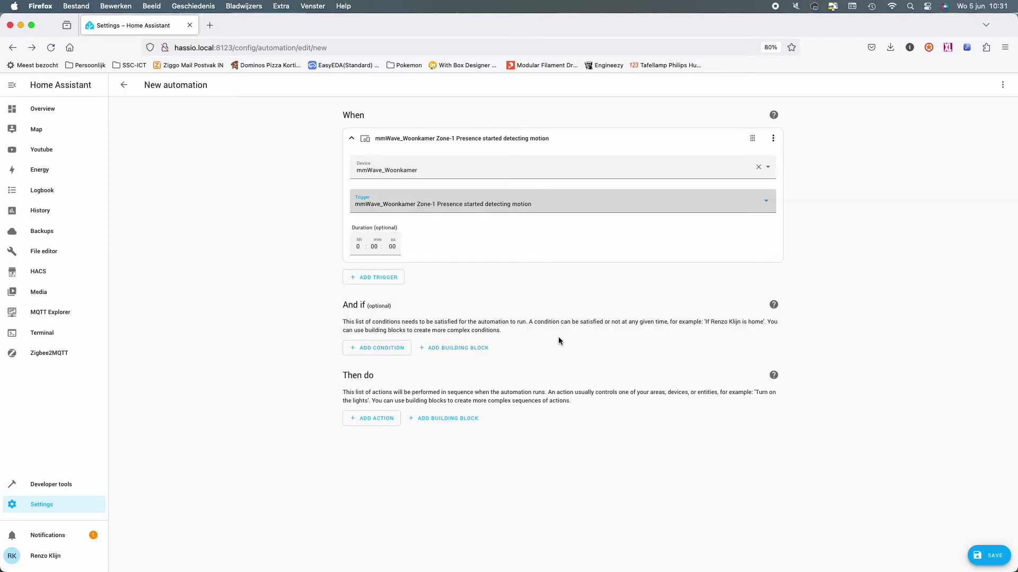
Add a second device trigger for mmWave_Woonkamer, set to Zone-1 Presence stopped detecting motion
click(375, 278)
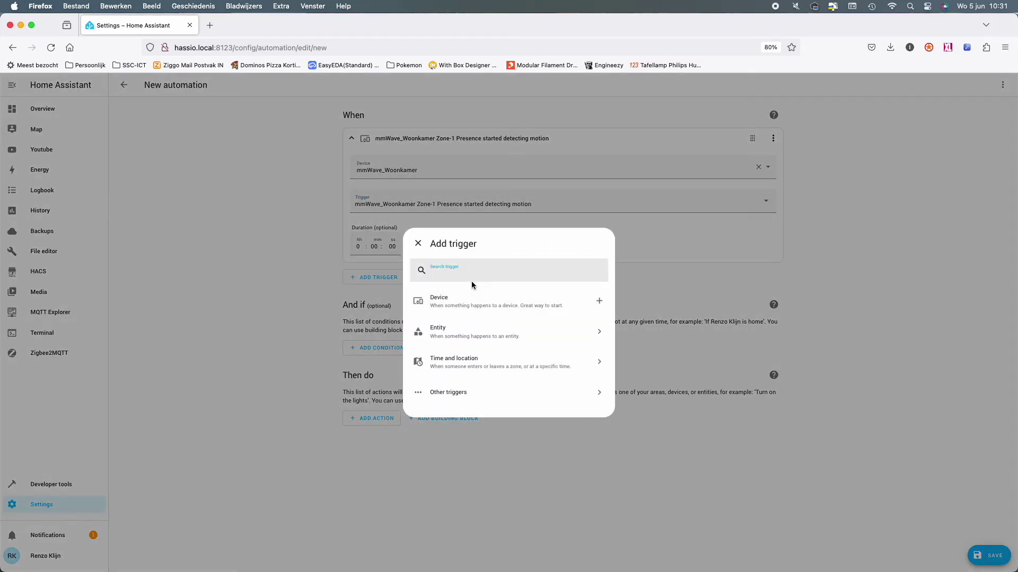
click(470, 300)
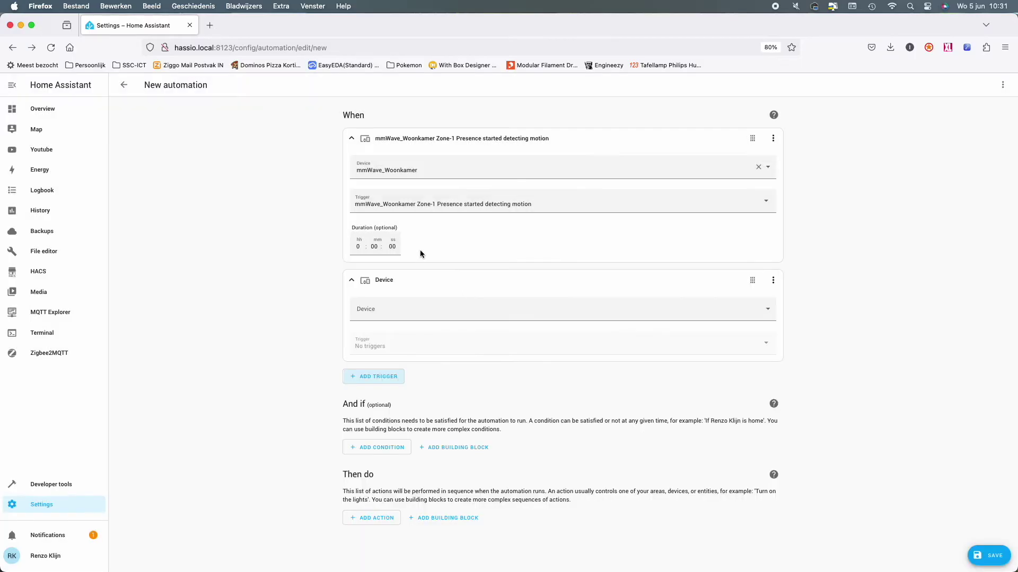
click(395, 307)
text(mmwave)
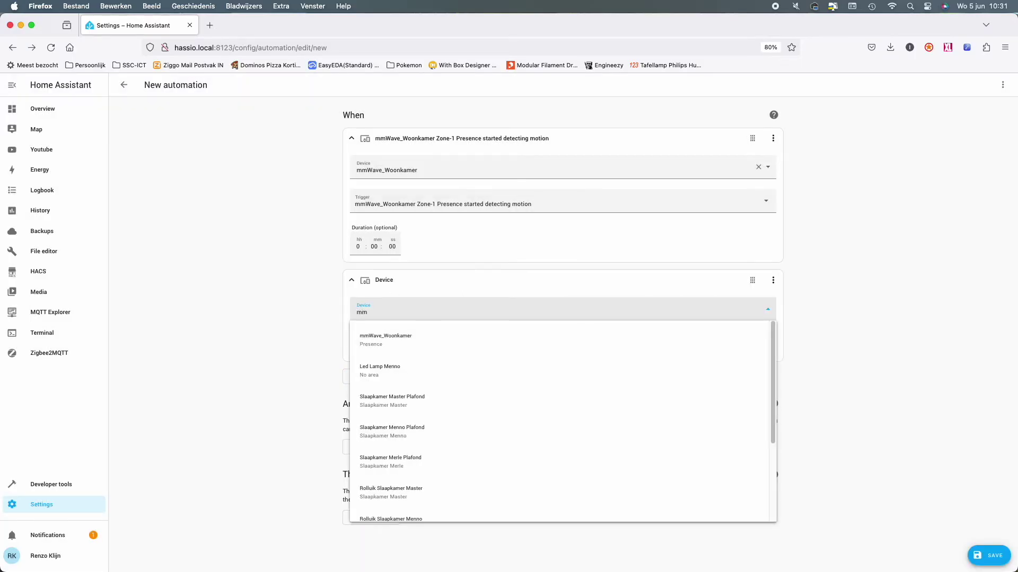
click(407, 340)
click(438, 351)
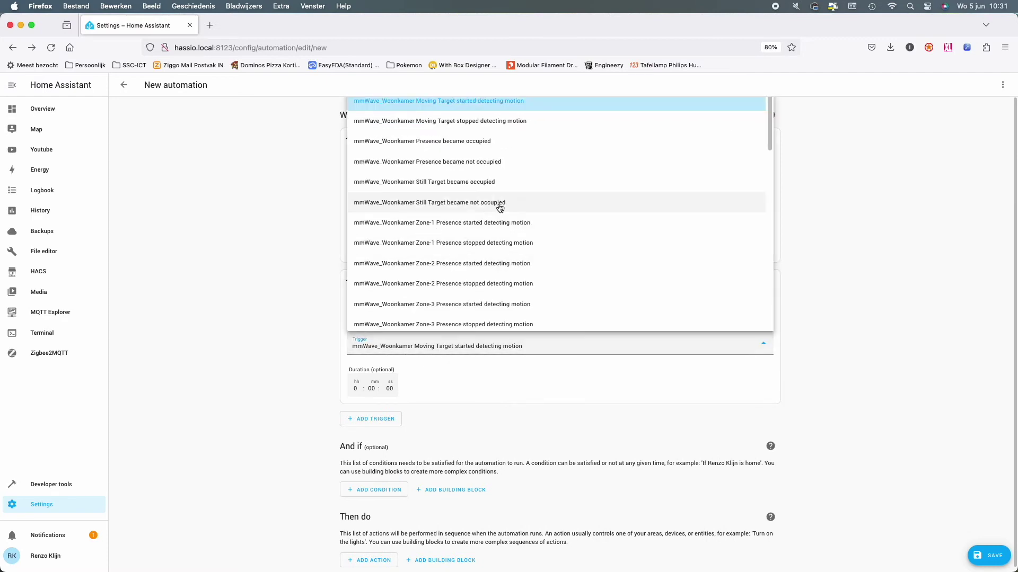
click(518, 242)
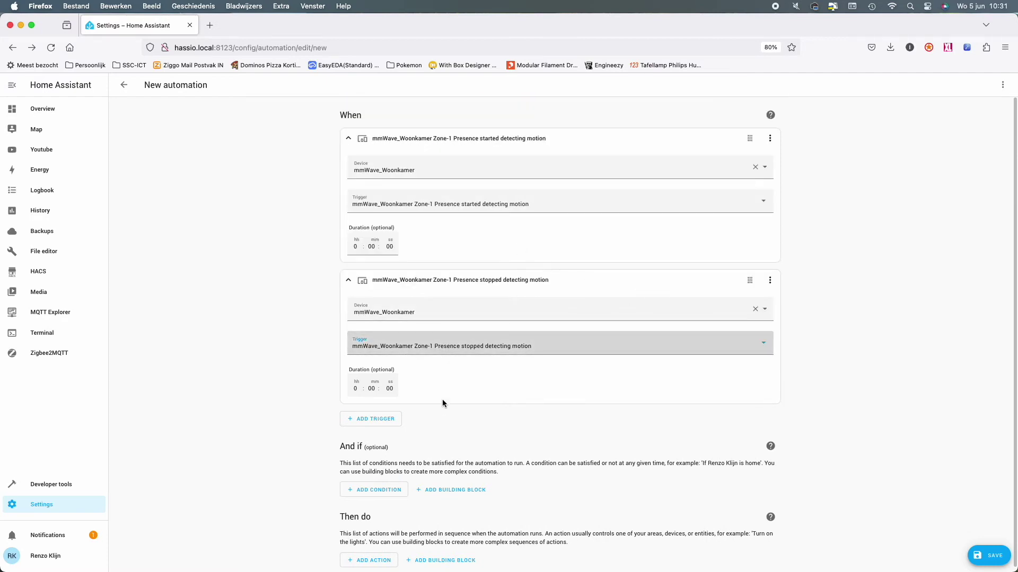
Search the actions for "ch" and add a Choose action to the automation's Then do section
scroll(424, 442, down, 1)
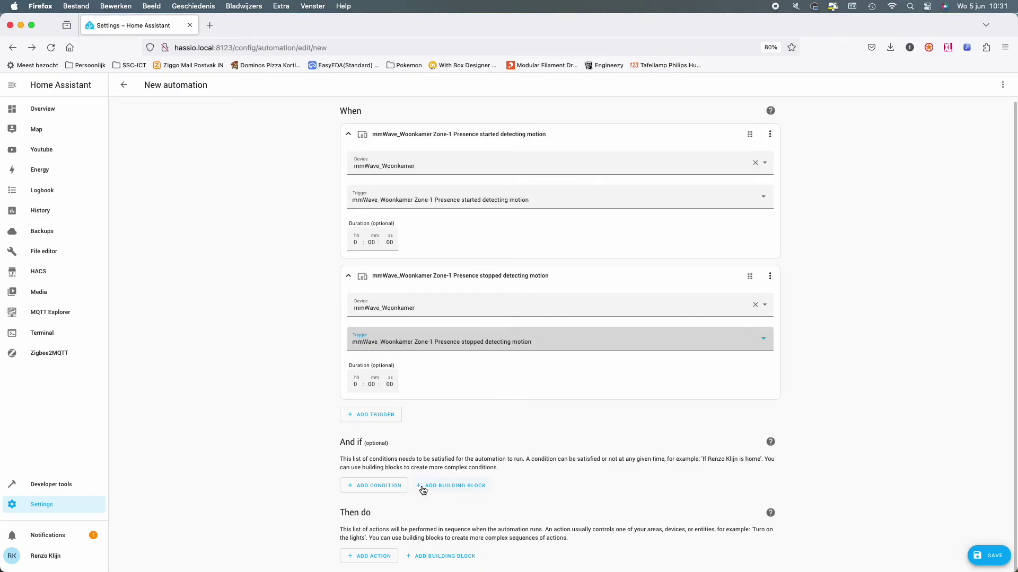
click(378, 561)
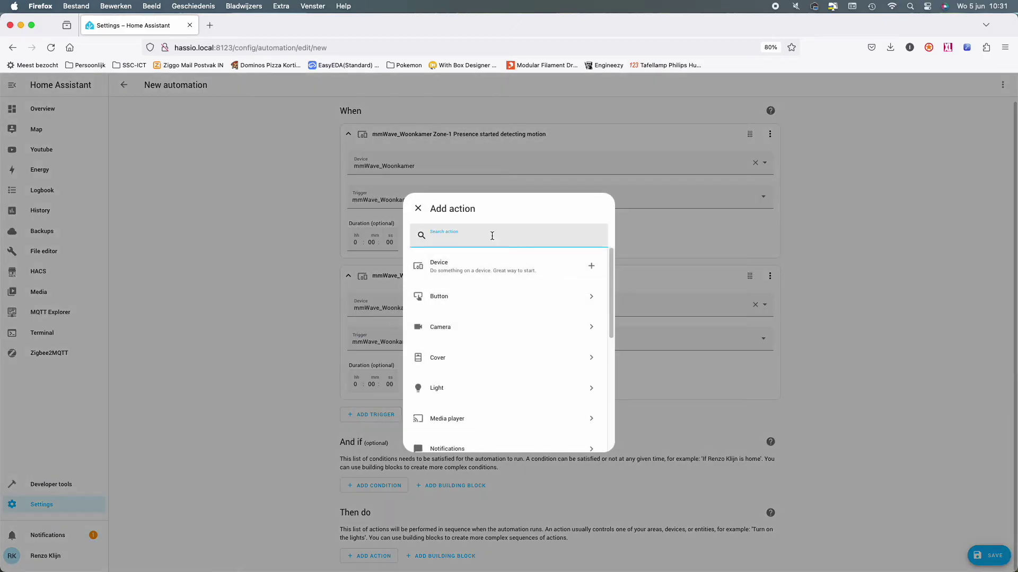
text(el)
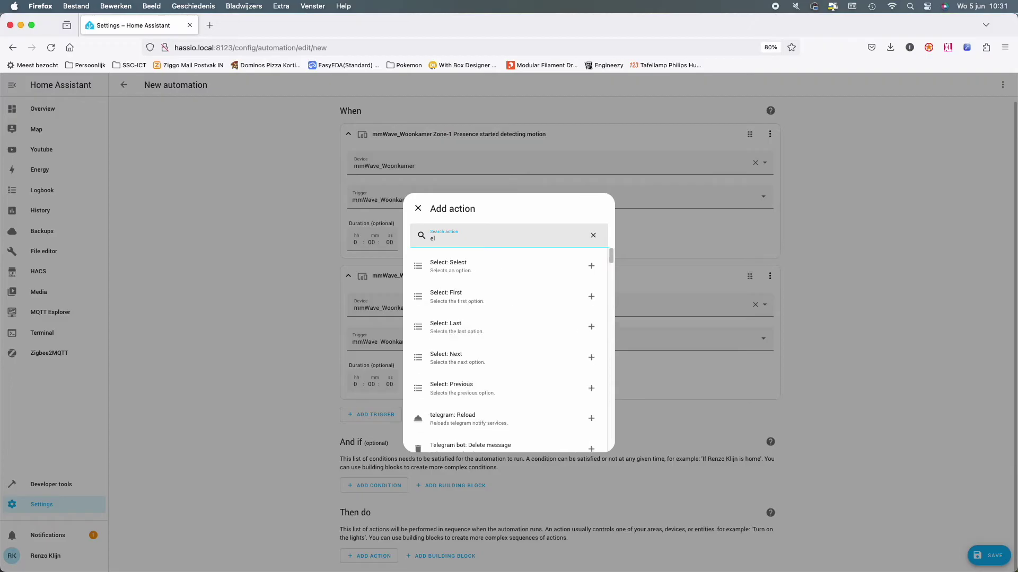
key(BackSpace)
key(BackSpace)
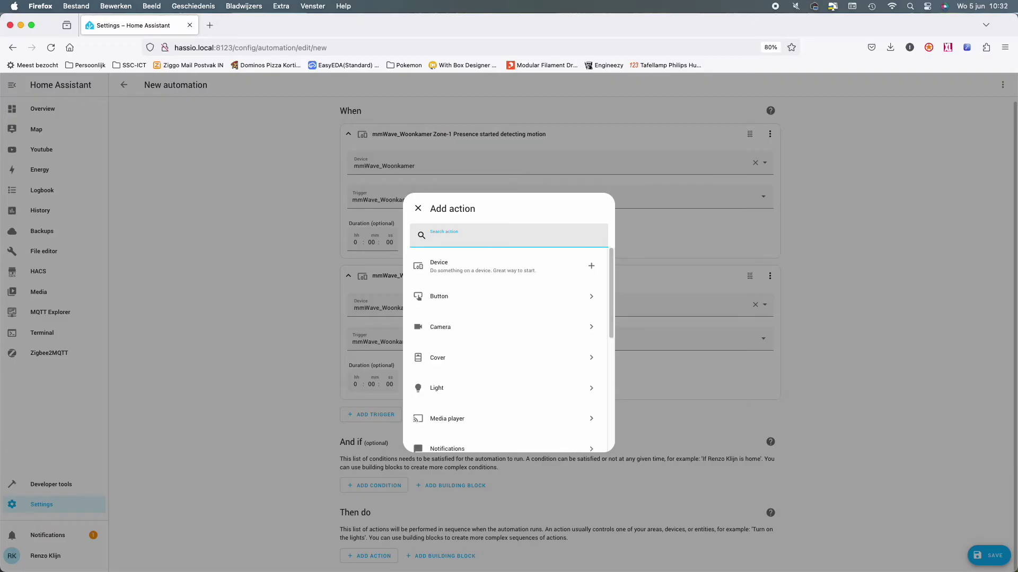
text(ch)
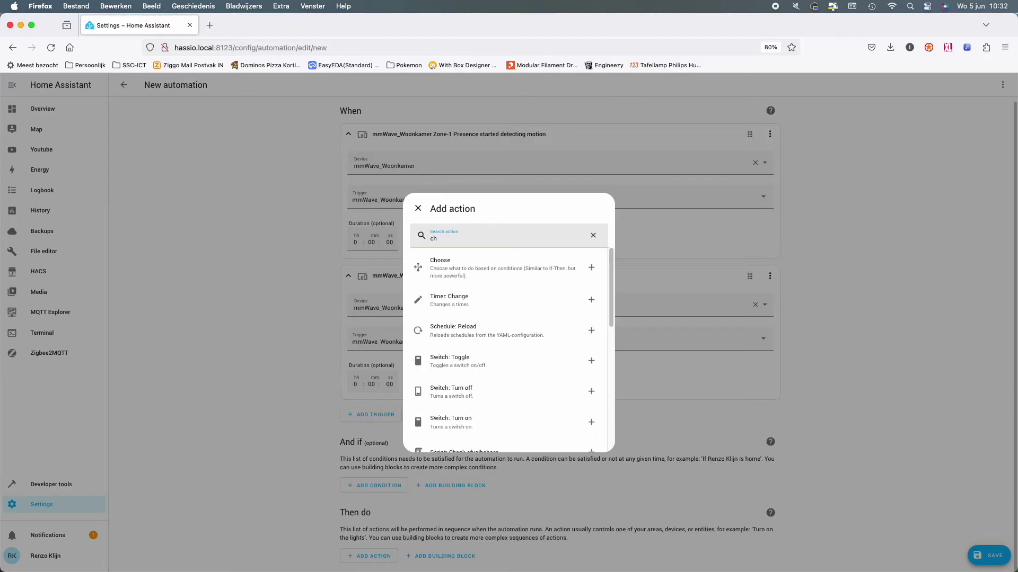
click(495, 278)
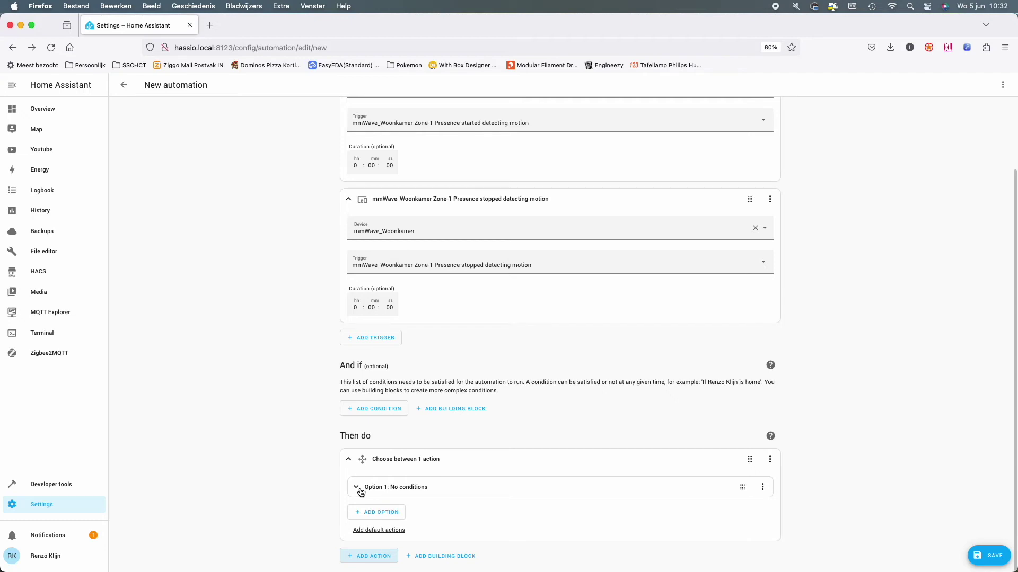
Add a second option to the Choose action and expand Option 1 to show its conditions and actions
click(378, 512)
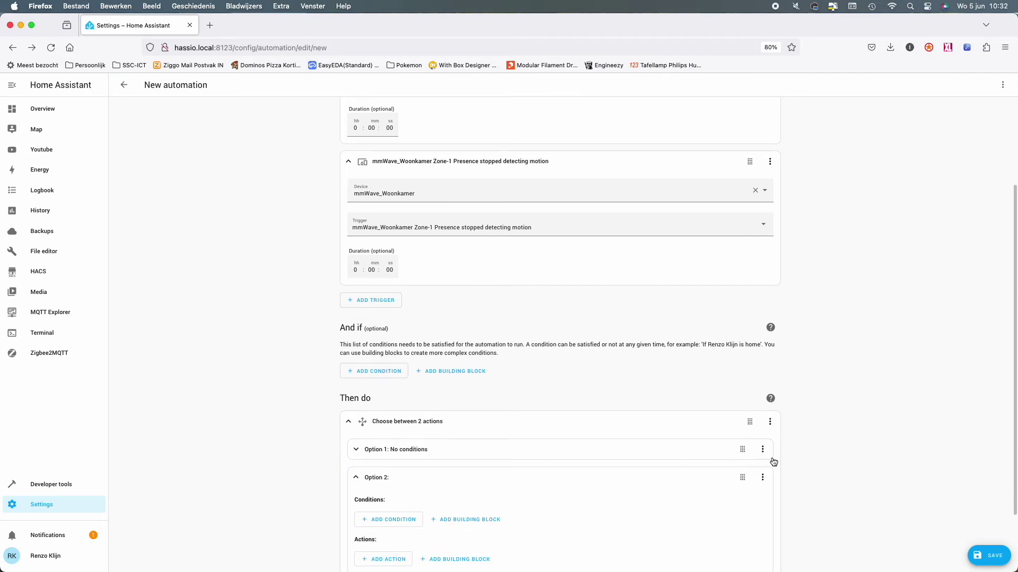
click(419, 450)
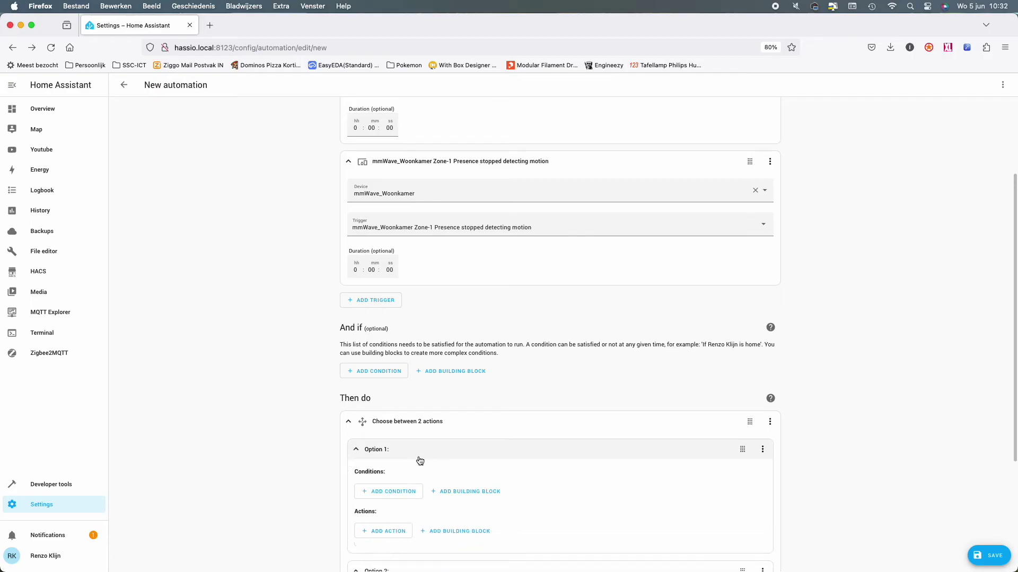
scroll(424, 466, down, 2)
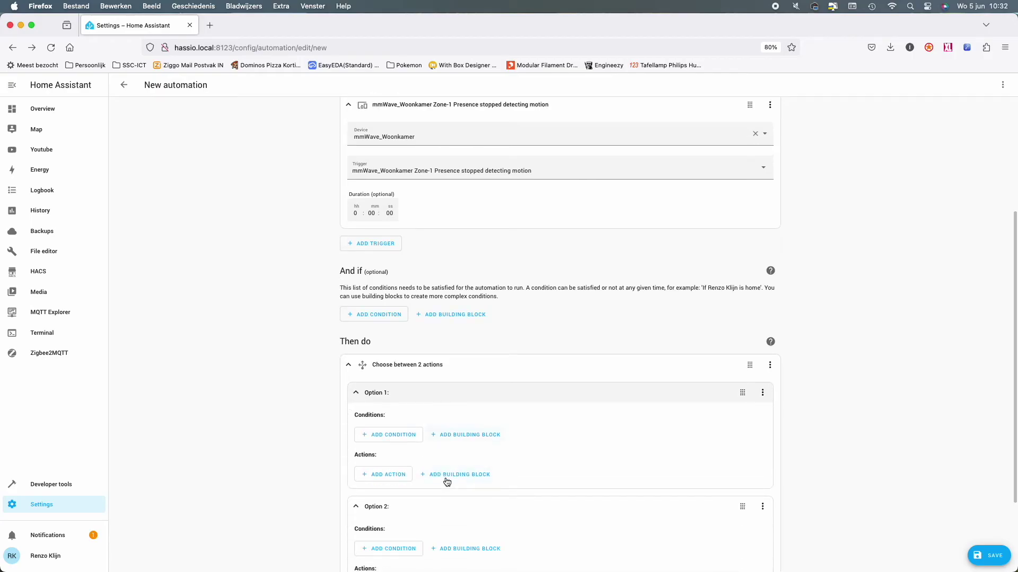
Add a device condition to Option 1 for mmWave_Woonkamer, set to Zone-1 Presence is detecting motion
click(398, 436)
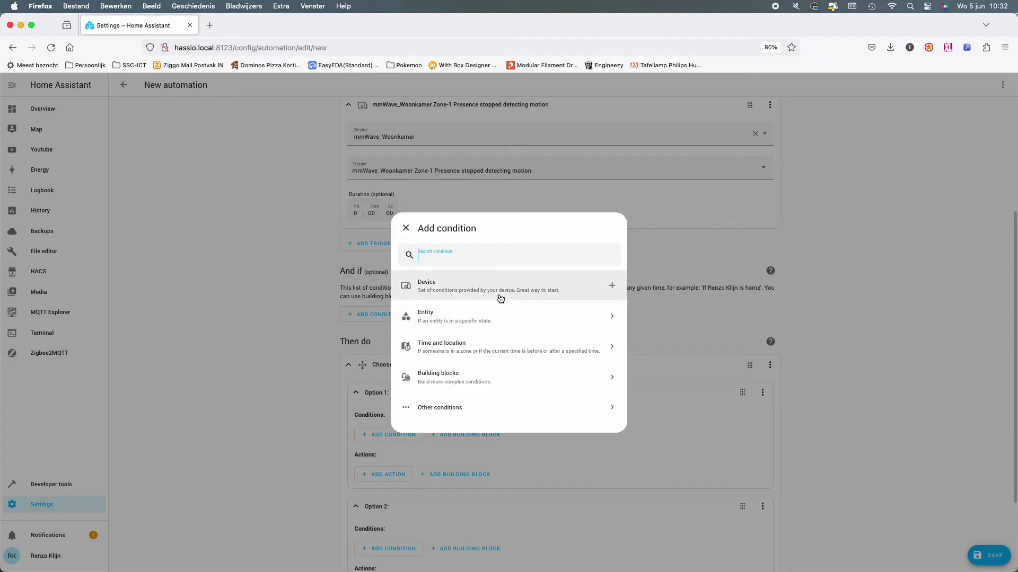
click(501, 299)
click(440, 326)
text(mmwave_Woonkamer)
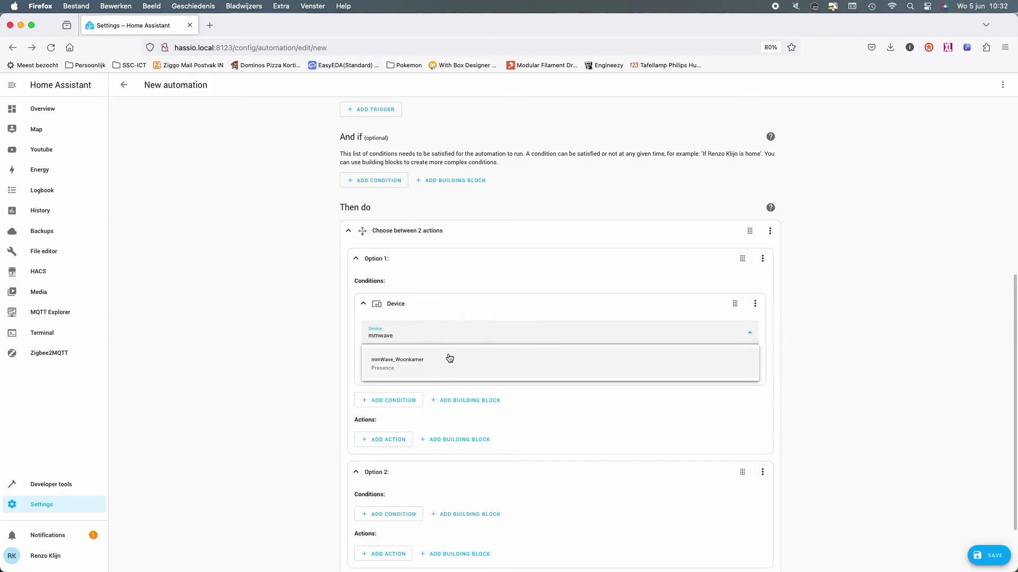
click(448, 360)
click(470, 371)
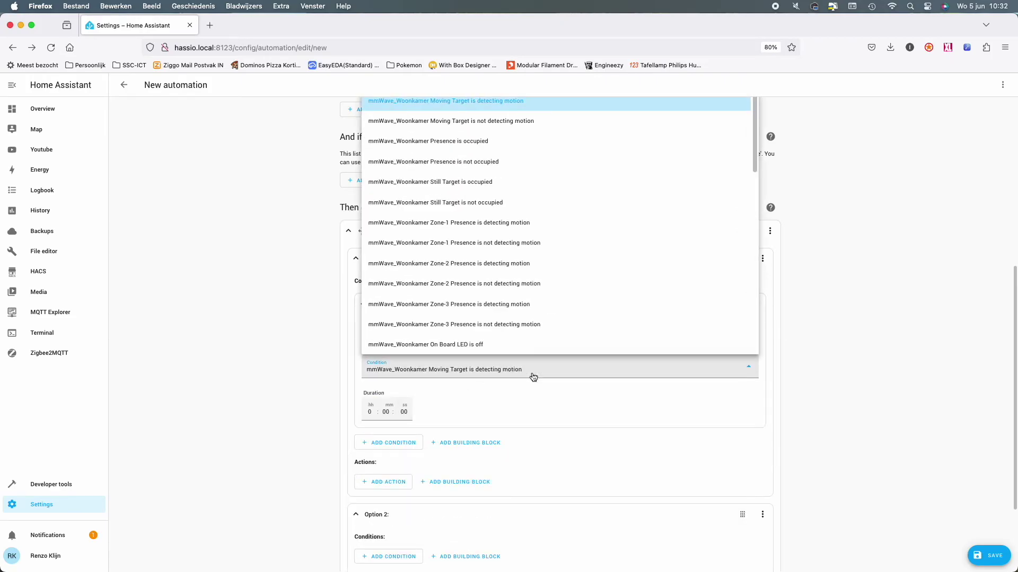
click(531, 230)
Add a licky_lauda notification action to Option 1 with the message "Motion detected zone 1"
click(390, 485)
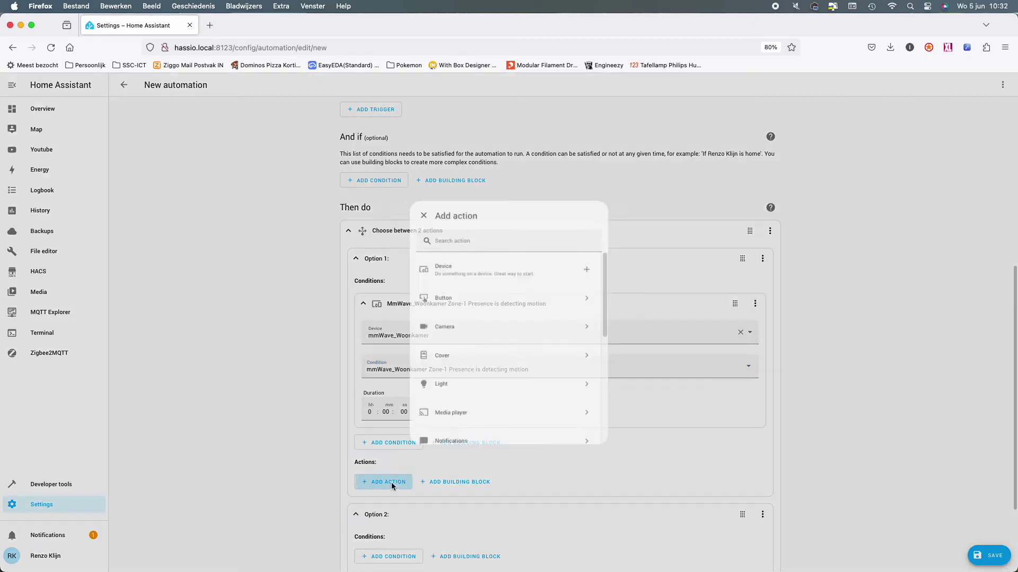
text(notify)
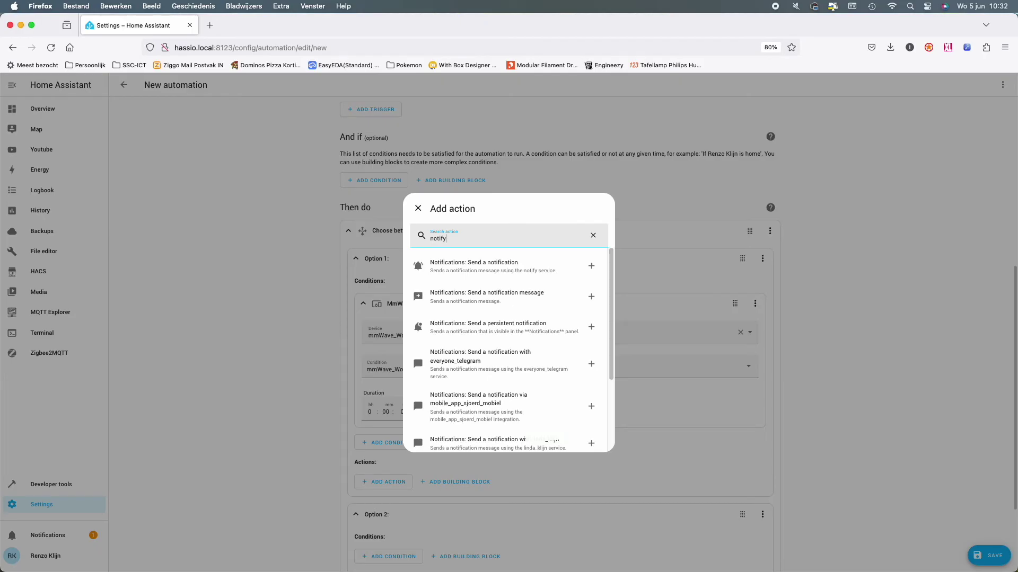
text(.lic)
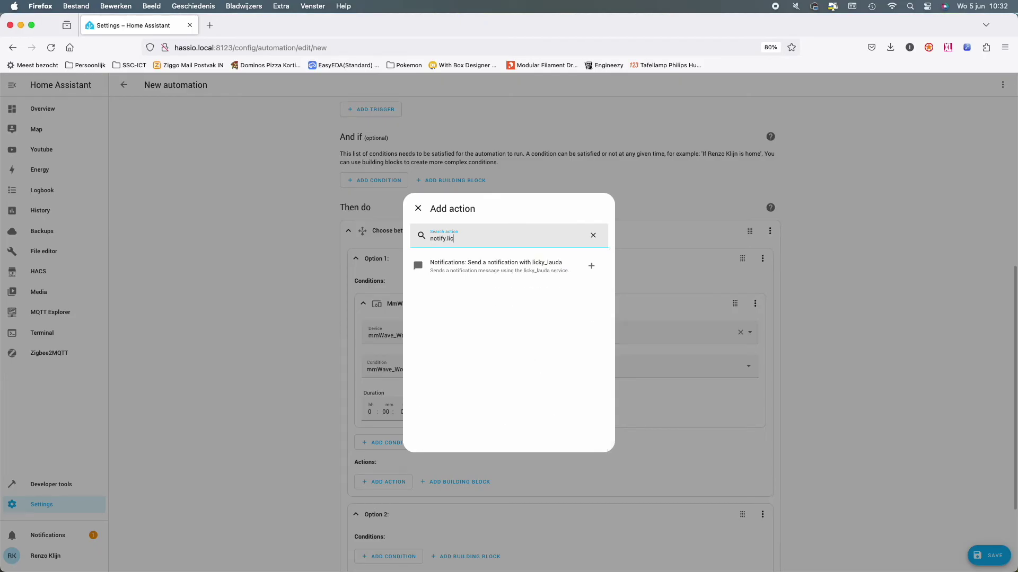
click(478, 265)
click(612, 380)
text(Motion detected zone 1)
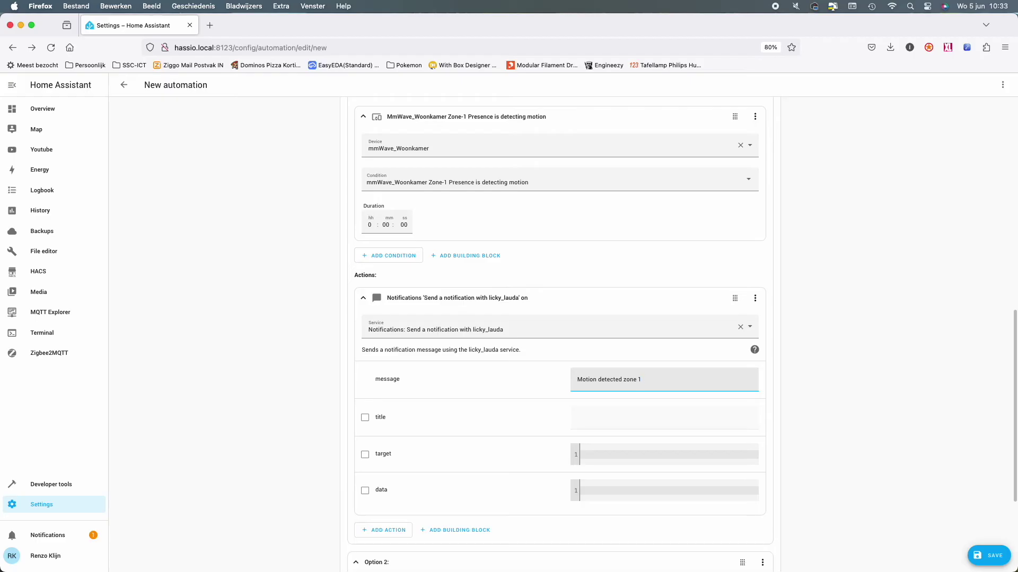
Enable the title of Option 1's notification and set it to "Zone 1"
drag(656, 378, 541, 381)
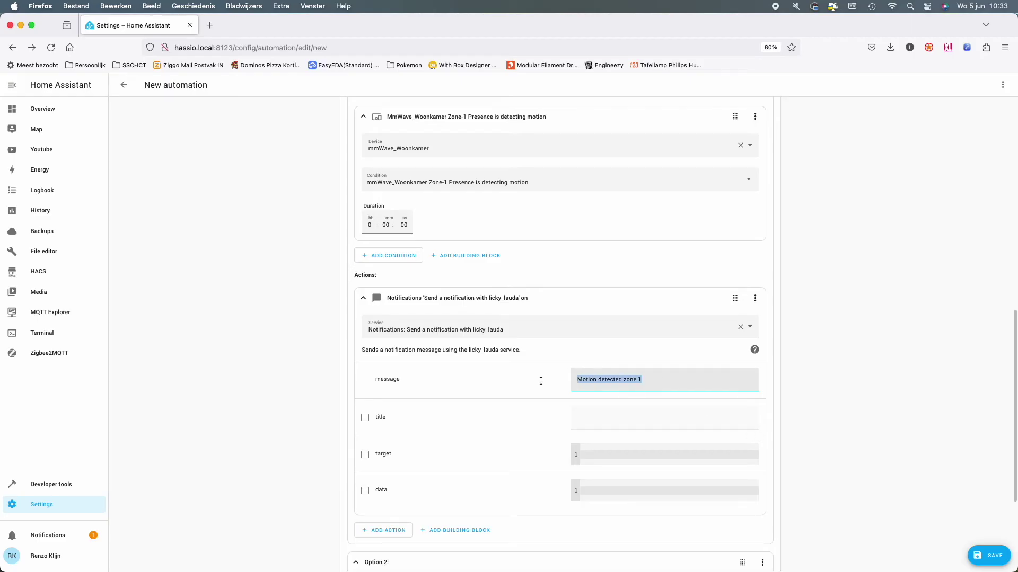
click(363, 418)
click(610, 422)
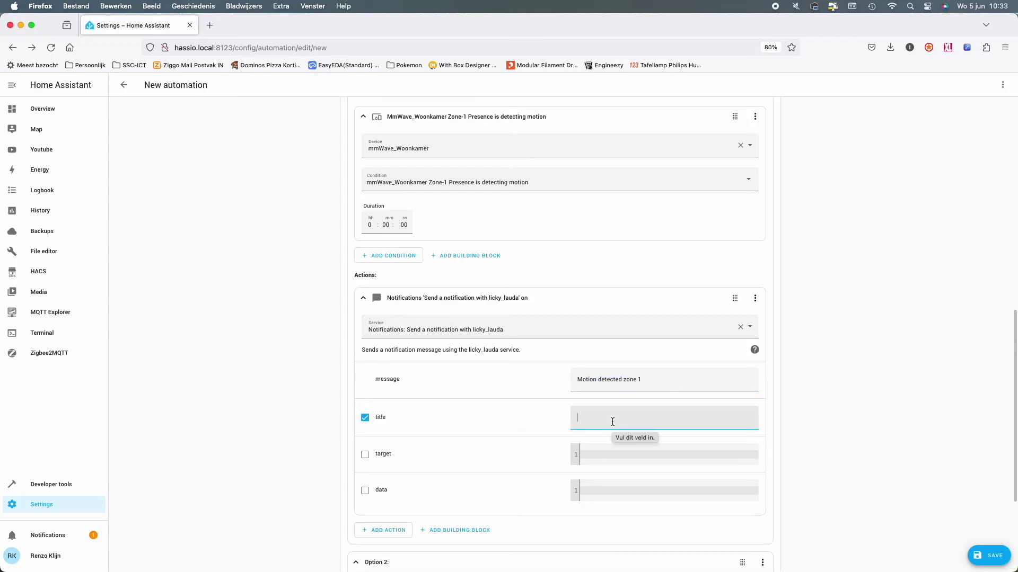
text(Zone 1)
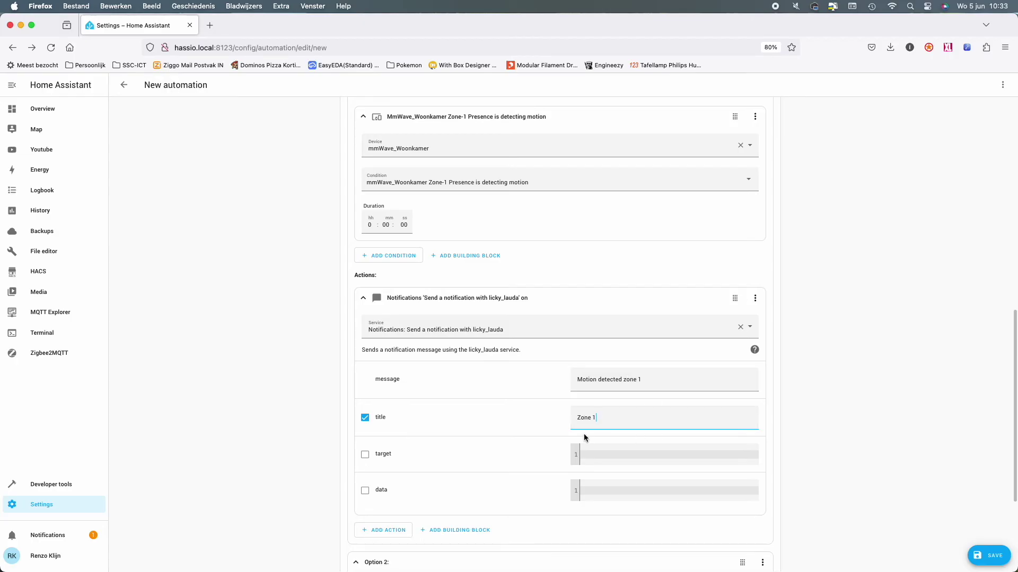
Add a device condition to Option 2 for mmWave_Woonkamer, set to Zone-1 Presence is not detecting motion
scroll(605, 427, down, 4)
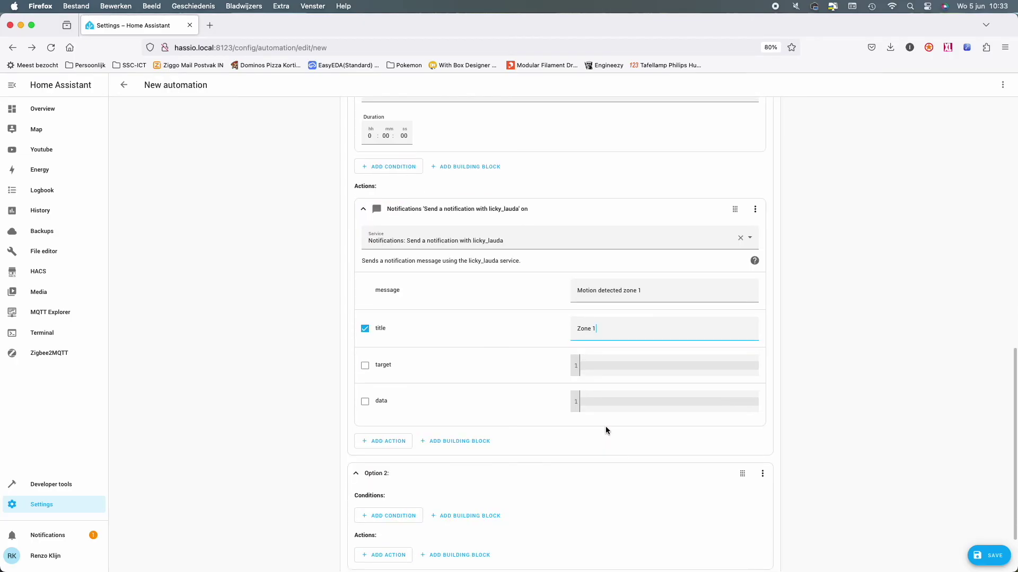
scroll(606, 430, down, 3)
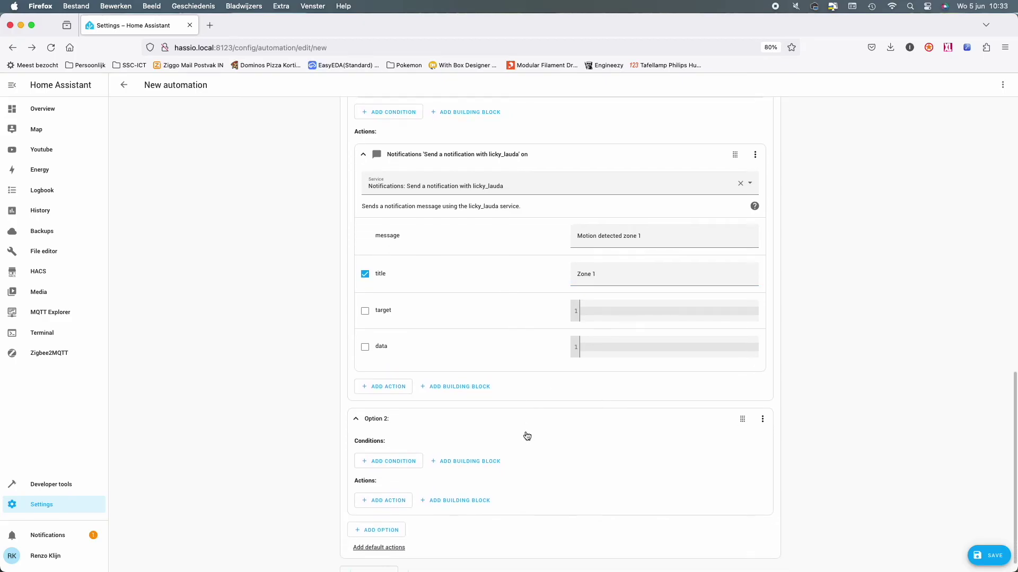
scroll(526, 436, down, 1)
click(394, 447)
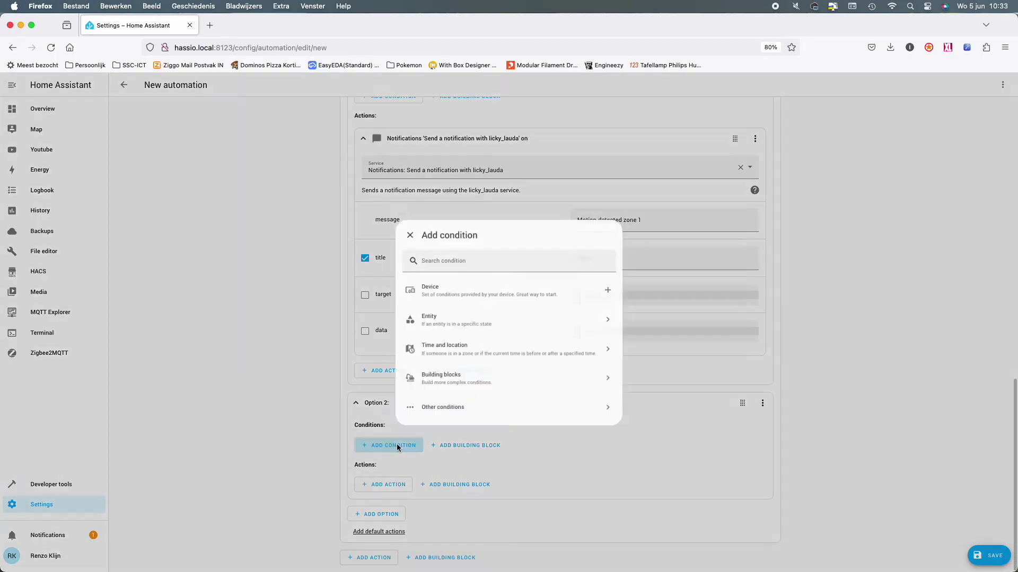
click(472, 290)
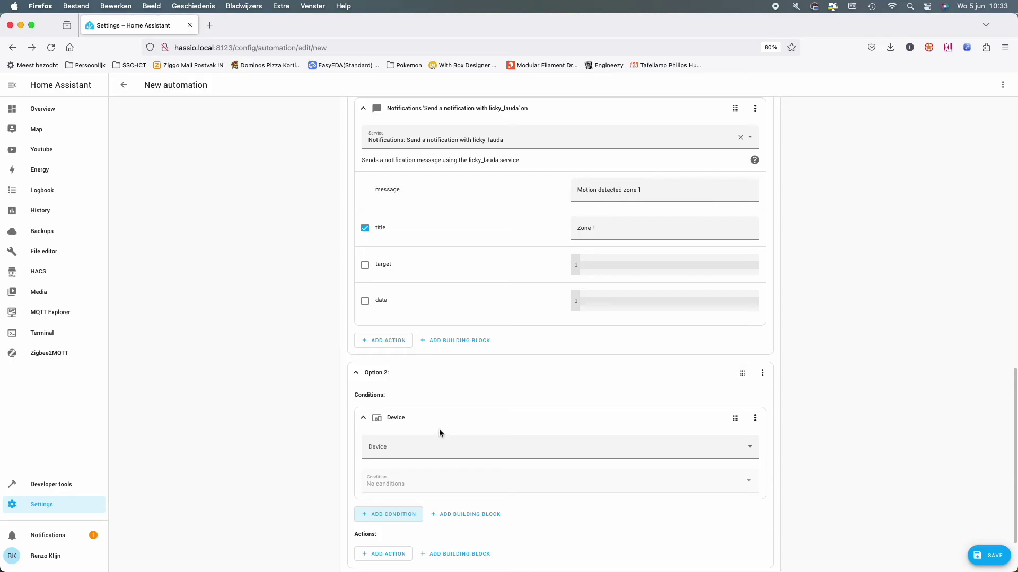
click(437, 448)
text(mmw)
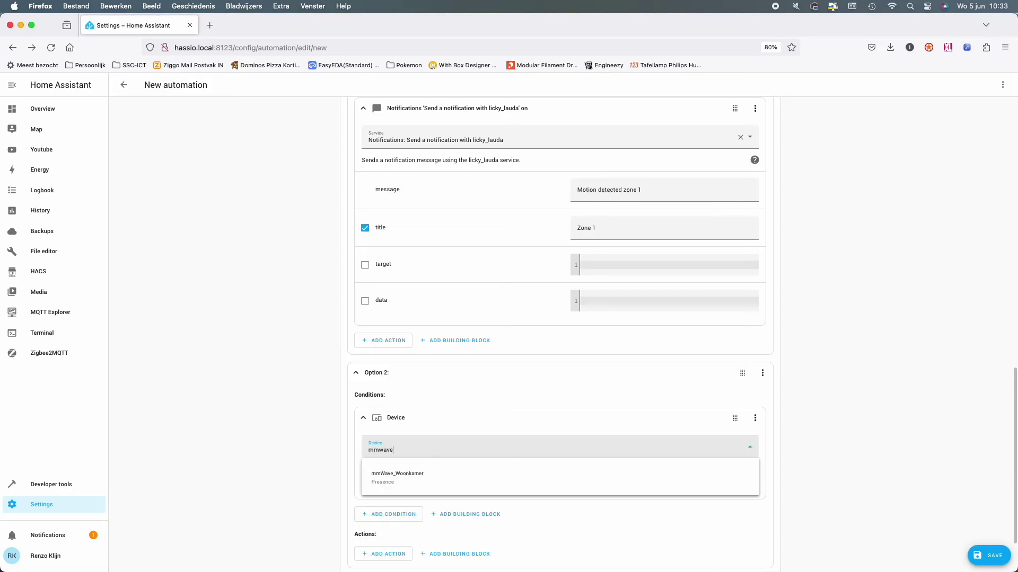
text(ave)
click(448, 475)
click(448, 483)
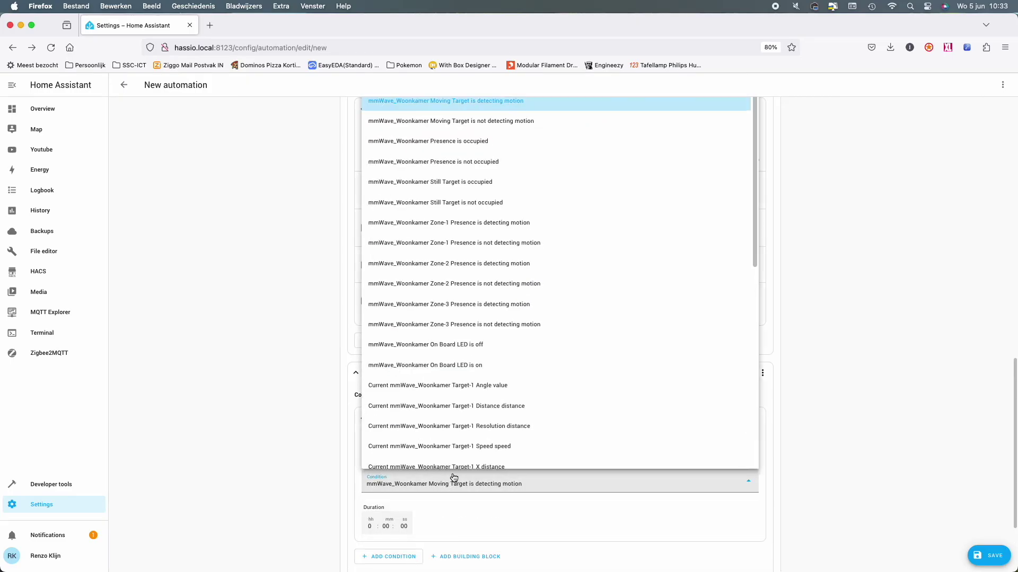
click(549, 243)
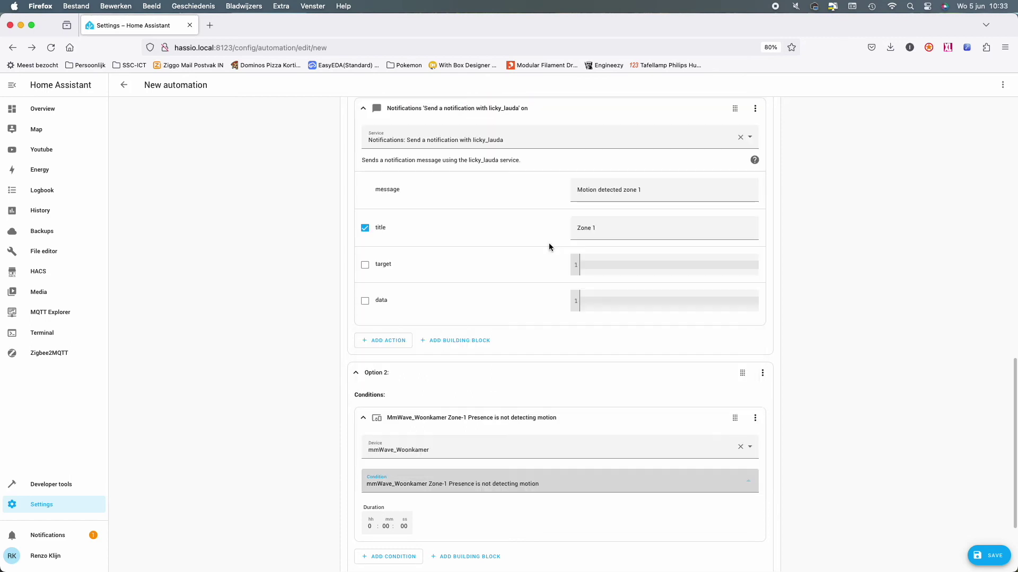
Add a licky_lauda notification action to Option 2 with the message "Zone 1 clear !!"
scroll(595, 450, down, 3)
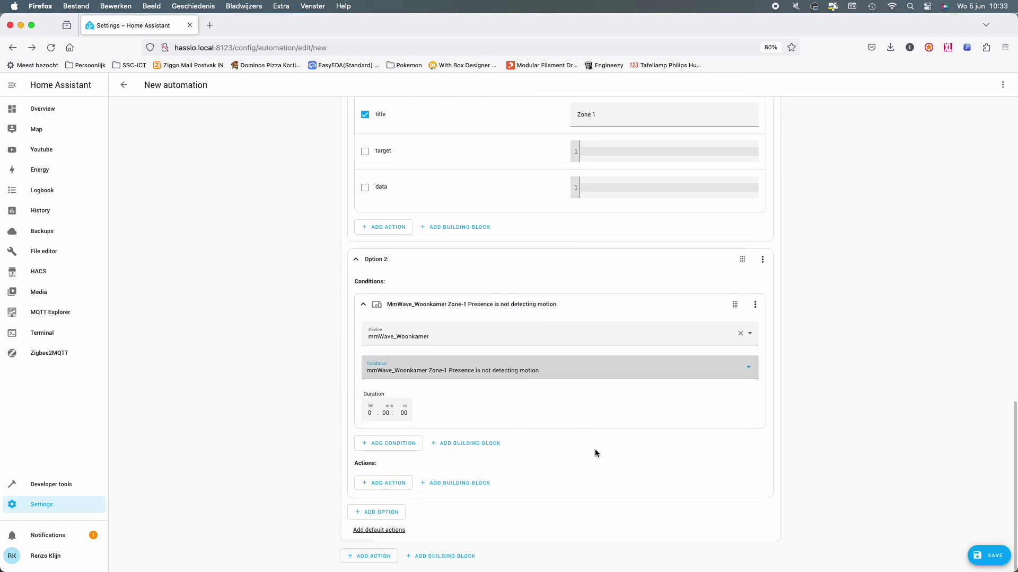
click(397, 484)
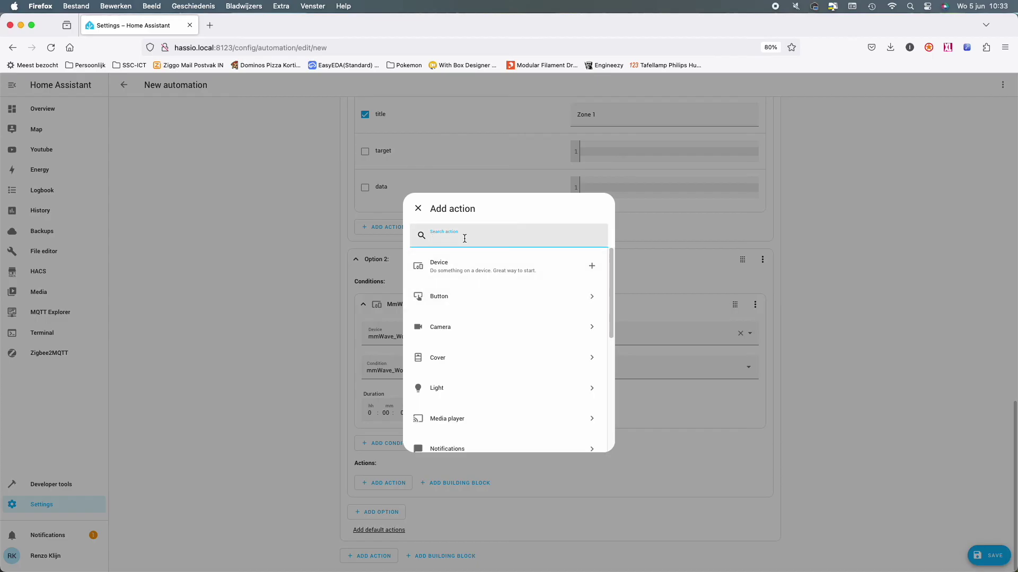
text(notify.lic)
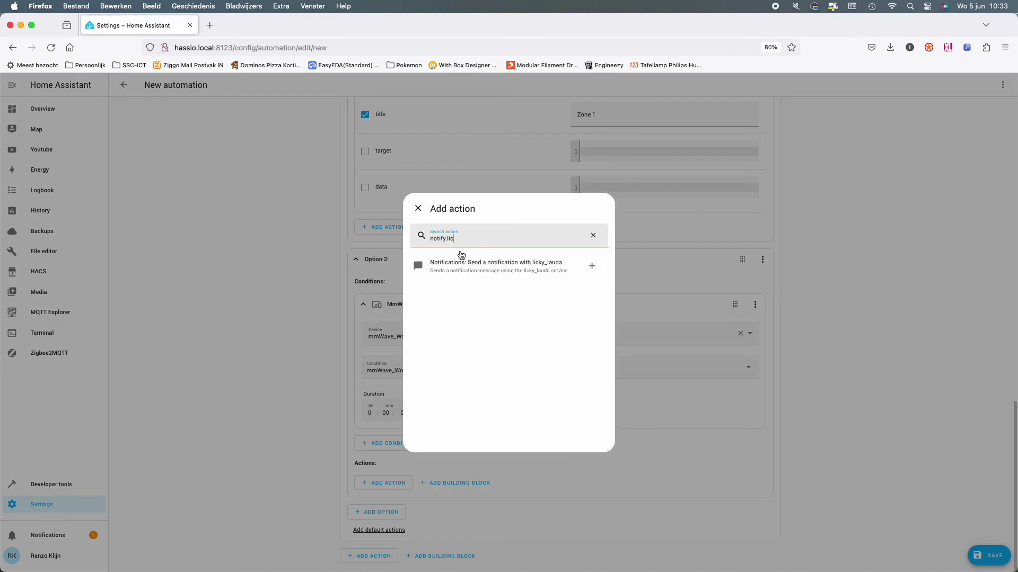
click(464, 263)
click(607, 332)
text(Zone 1 clear !!)
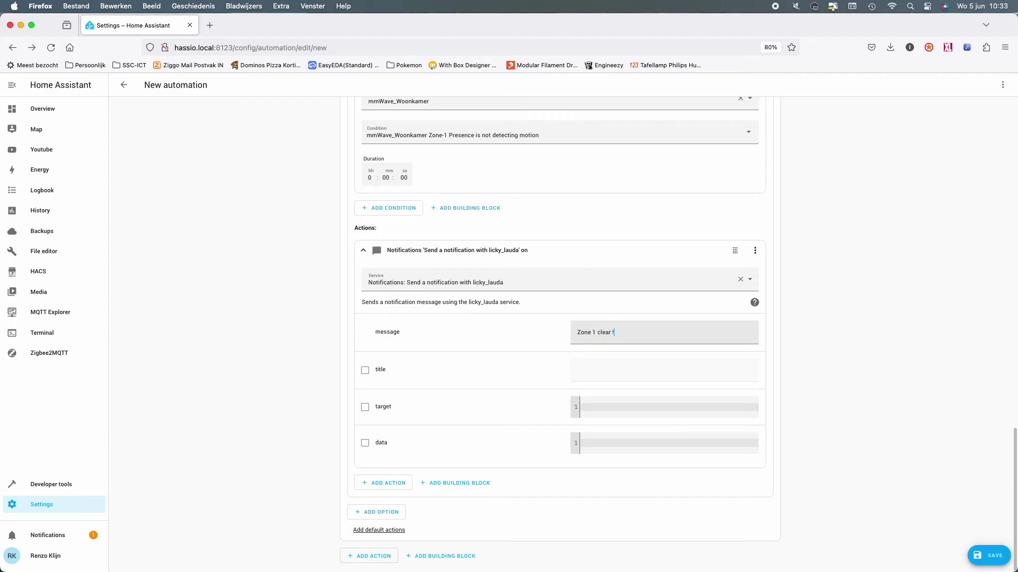
Enable the title of Option 2's notification and set it to "Zone 1"
click(365, 371)
click(588, 379)
text(Zone)
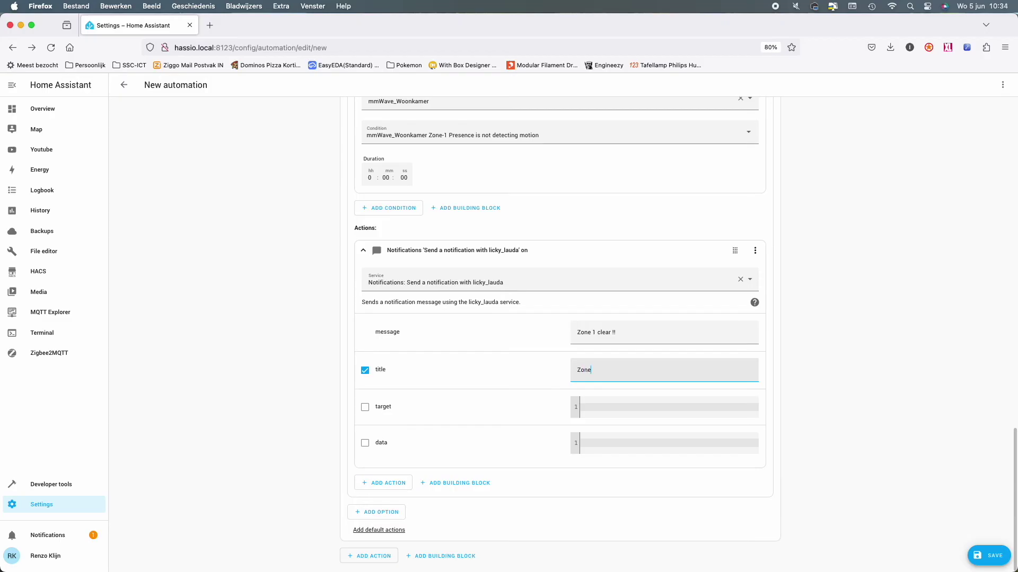
text( 1)
Save the automation under the name "Zone 1 Presence"
scroll(571, 365, up, 8)
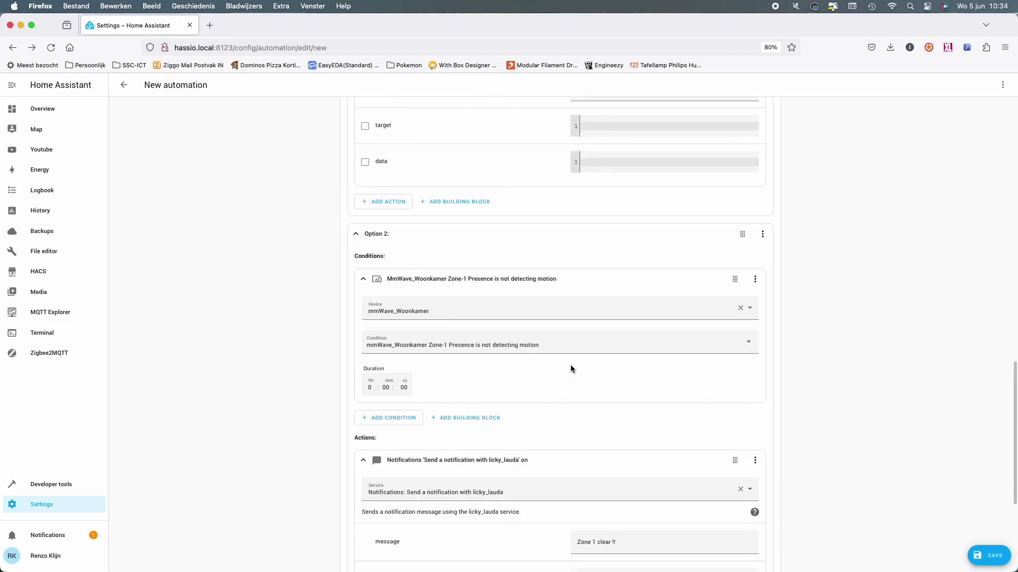
scroll(570, 365, down, 8)
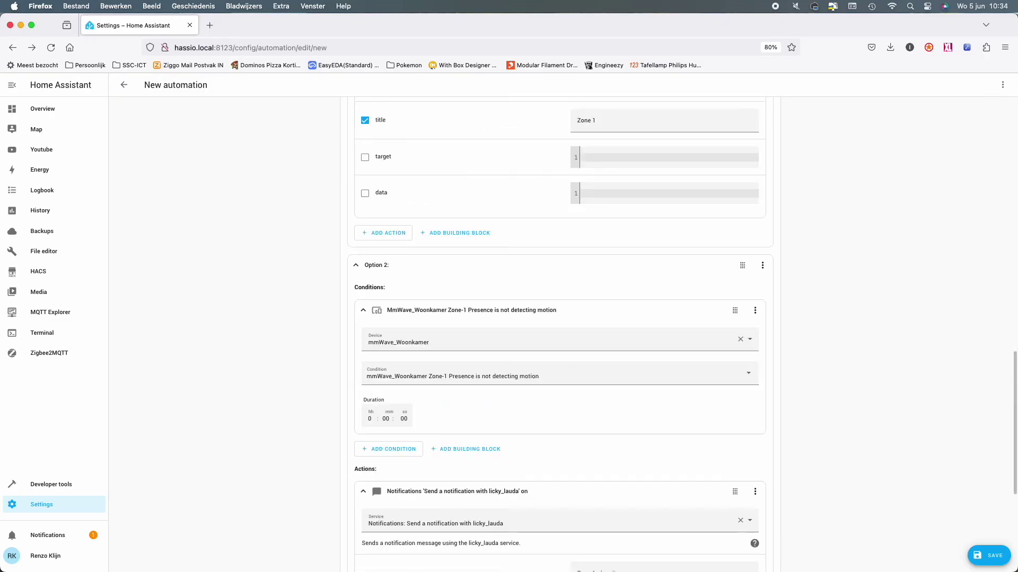
click(988, 561)
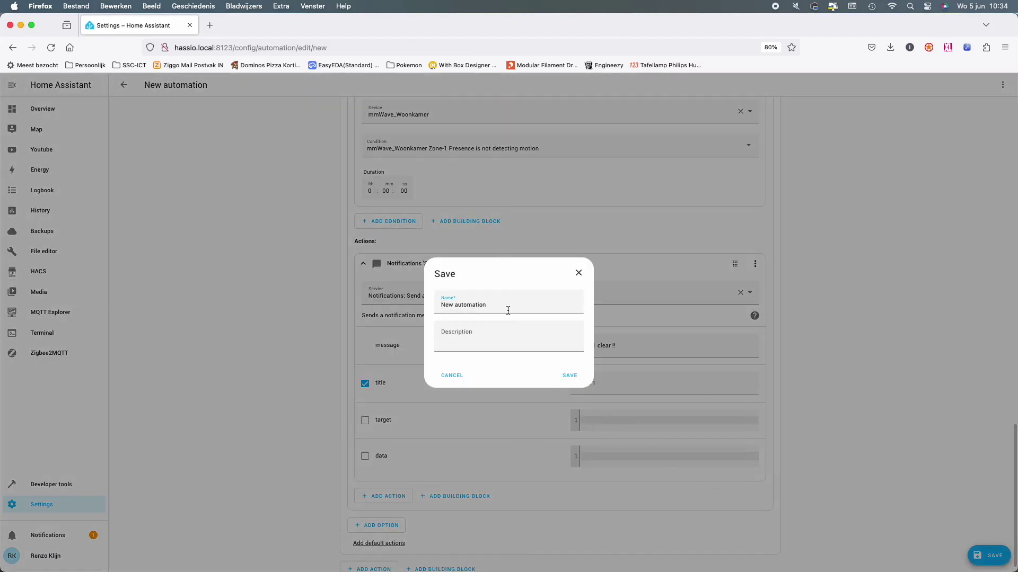
triple_click(508, 310)
text(Zo)
click(571, 378)
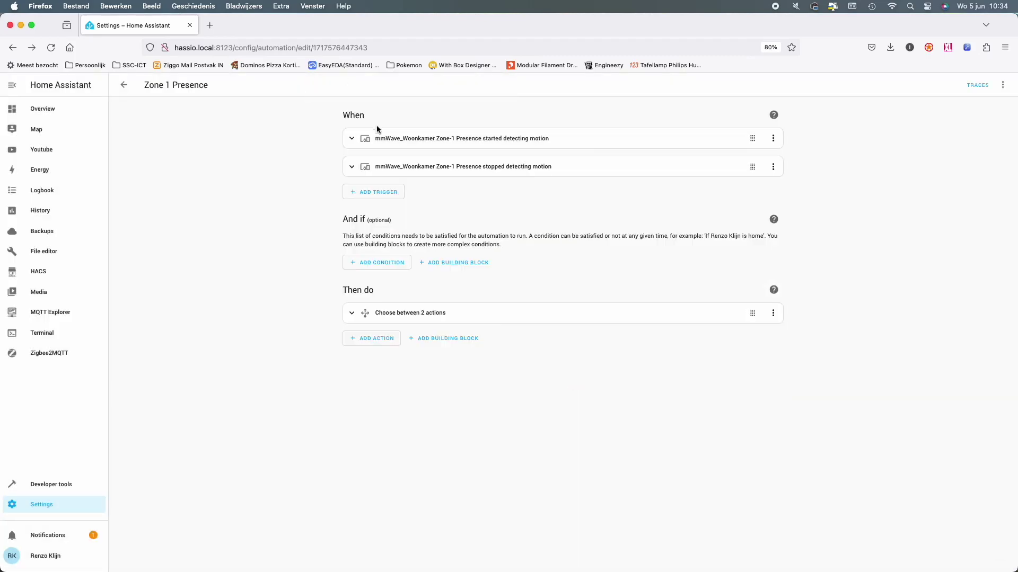
Duplicate the Zone 1 Presence automation and set the copy's first trigger to Zone-2 Presence started detecting motion
click(1002, 85)
click(975, 191)
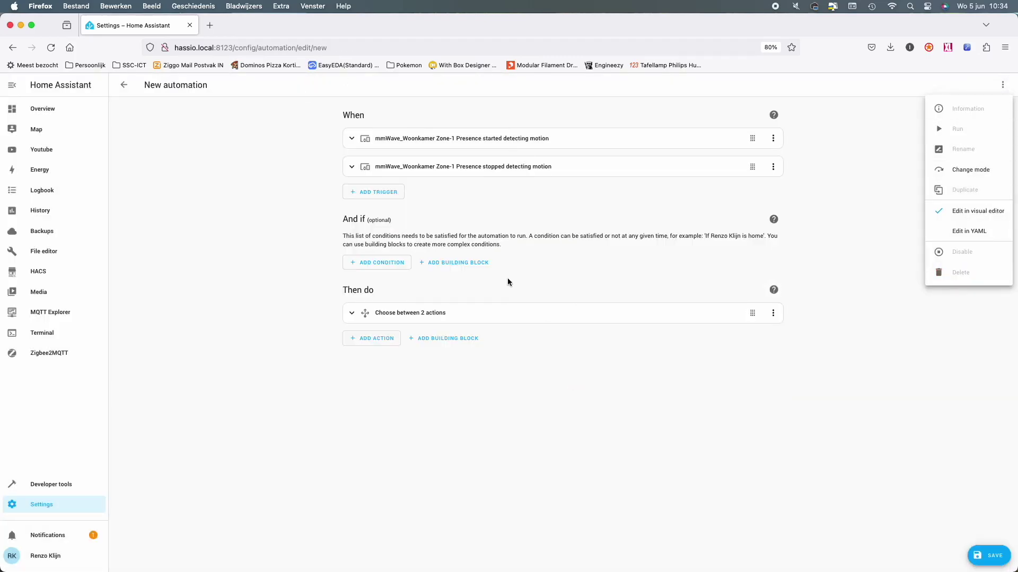
click(559, 142)
click(436, 206)
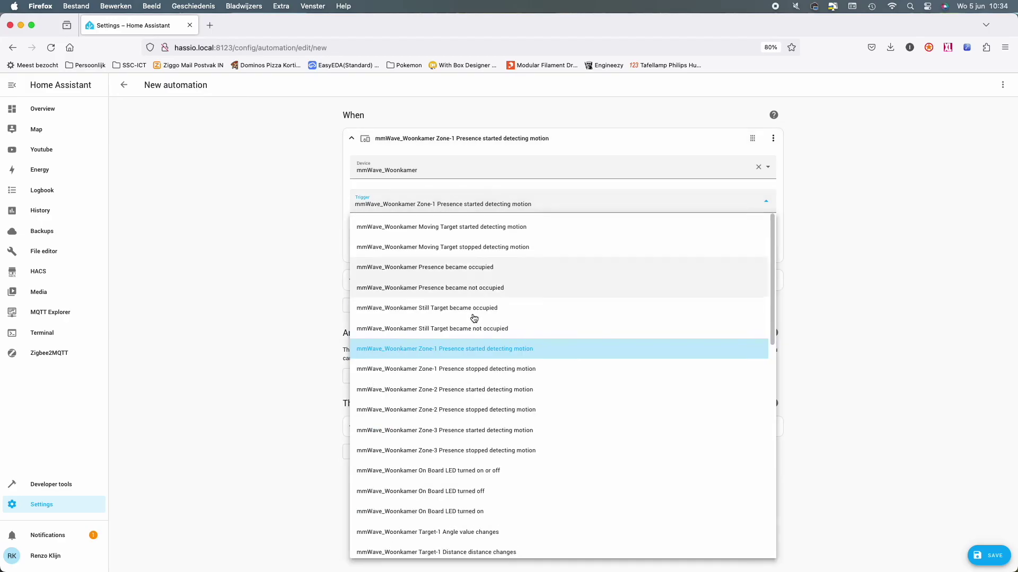
click(492, 395)
Change the second trigger to mmWave_Woonkamer Zone-2 Presence stopped detecting motion
click(467, 282)
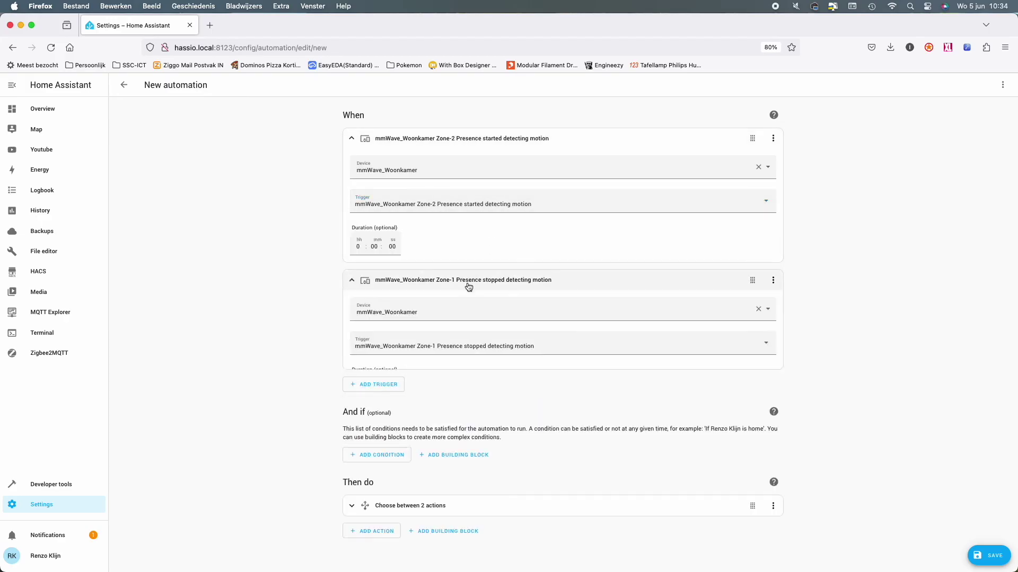
click(478, 354)
click(509, 284)
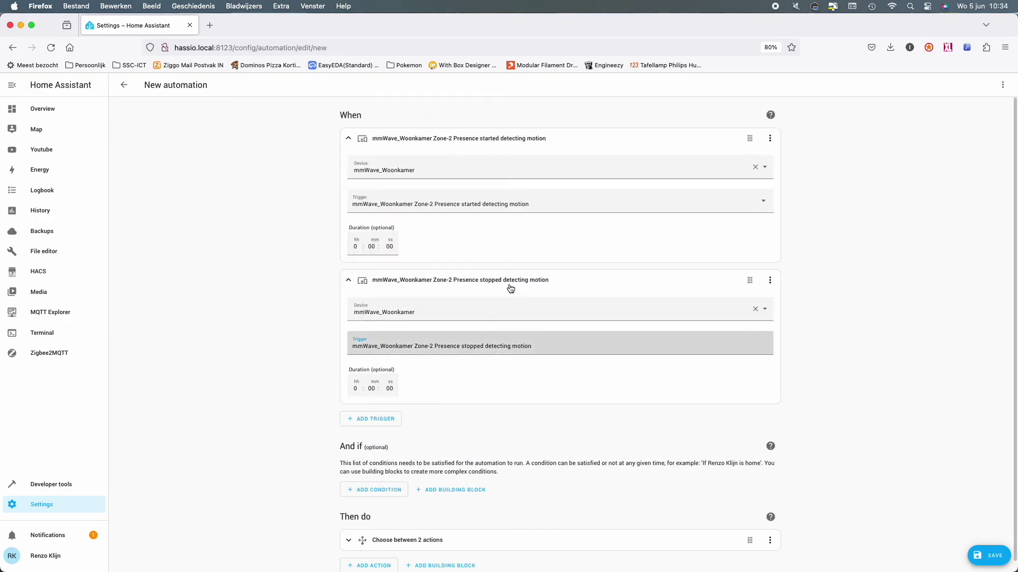
Change the condition in Option 1 of the Choose action to mmWave_Woonkamer Zone-2 Presence is detecting motion
click(359, 533)
click(365, 459)
click(514, 436)
click(517, 498)
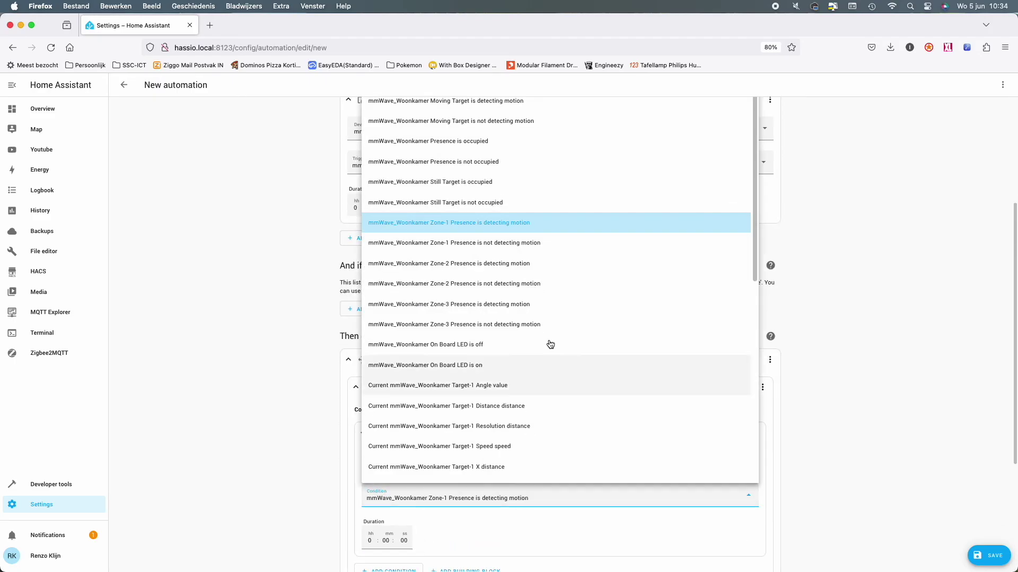
click(542, 265)
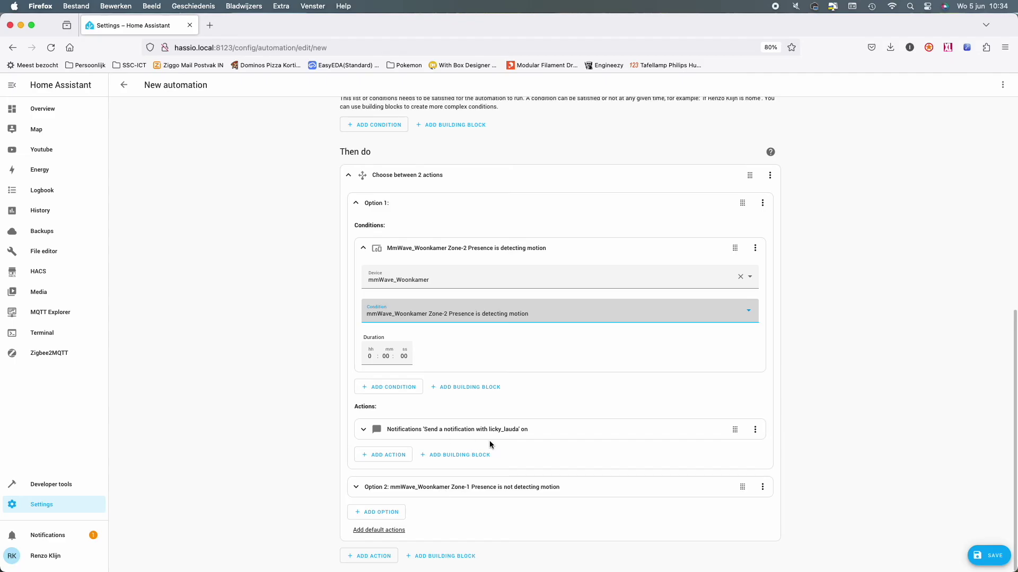
Set Option 1's notification message to "Motion detected zone 2", edit its title for the same zone and collapse the action
click(363, 430)
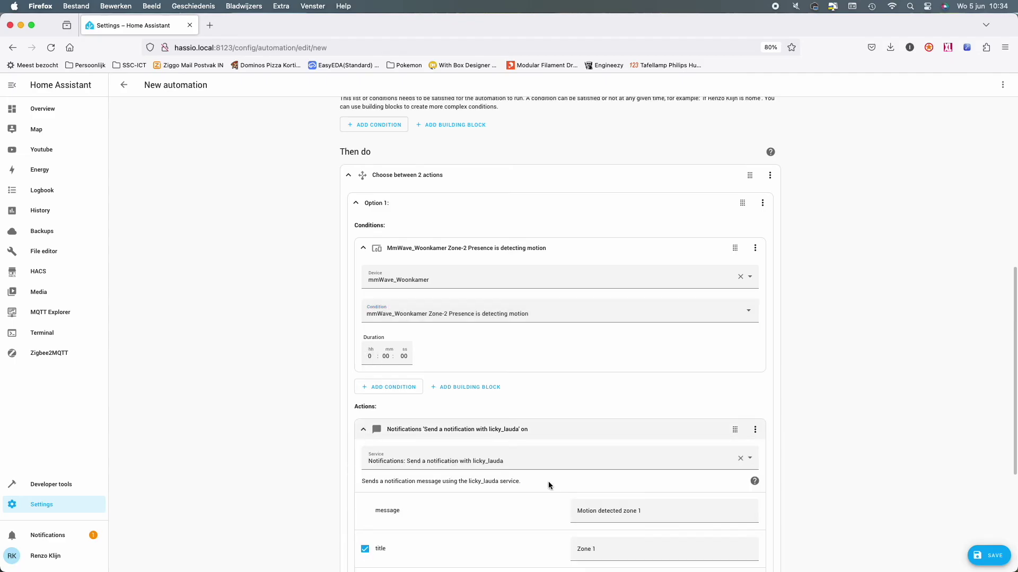
scroll(548, 481, down, 5)
click(612, 349)
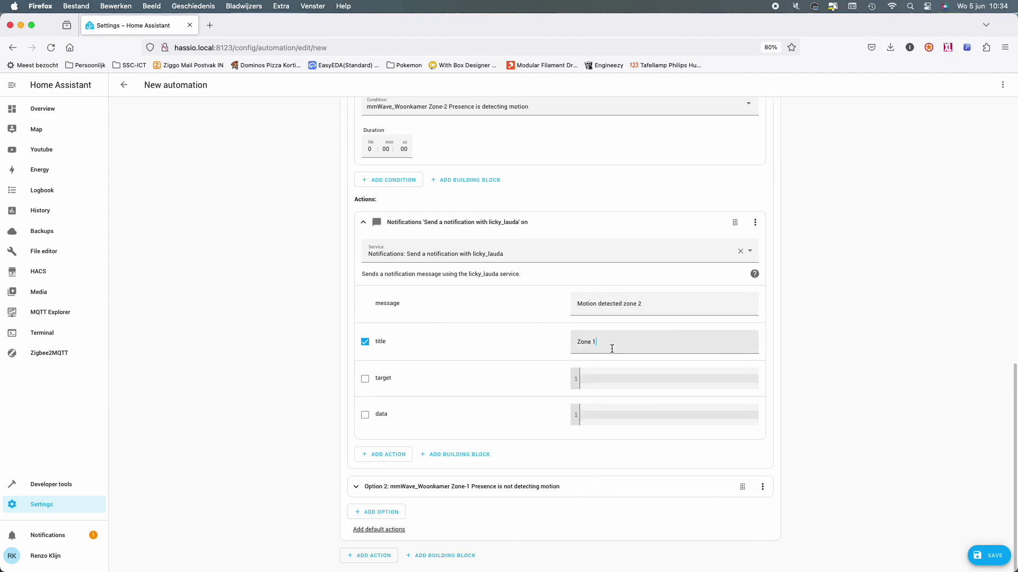
click(363, 222)
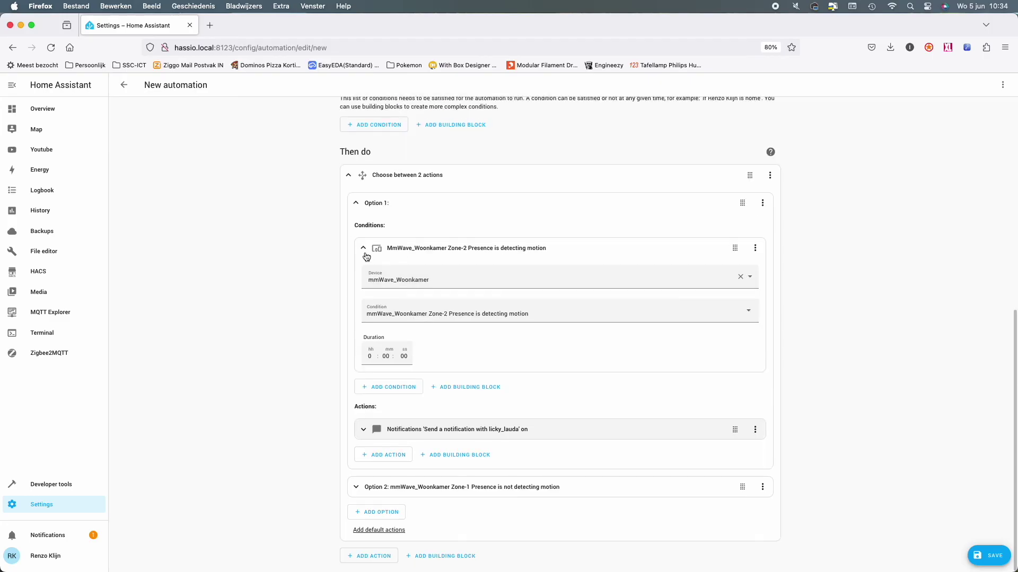
Change the condition in Option 2 of the Choose action to mmWave_Woonkamer Zone-2 Presence is not detecting motion
click(363, 246)
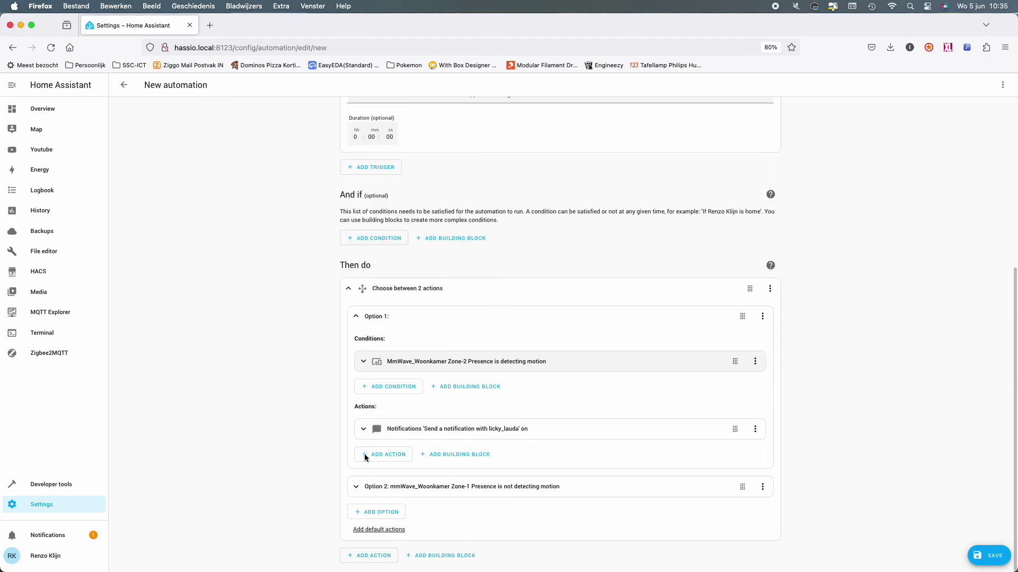
click(355, 487)
scroll(448, 462, down, 3)
click(363, 390)
scroll(522, 367, down, 2)
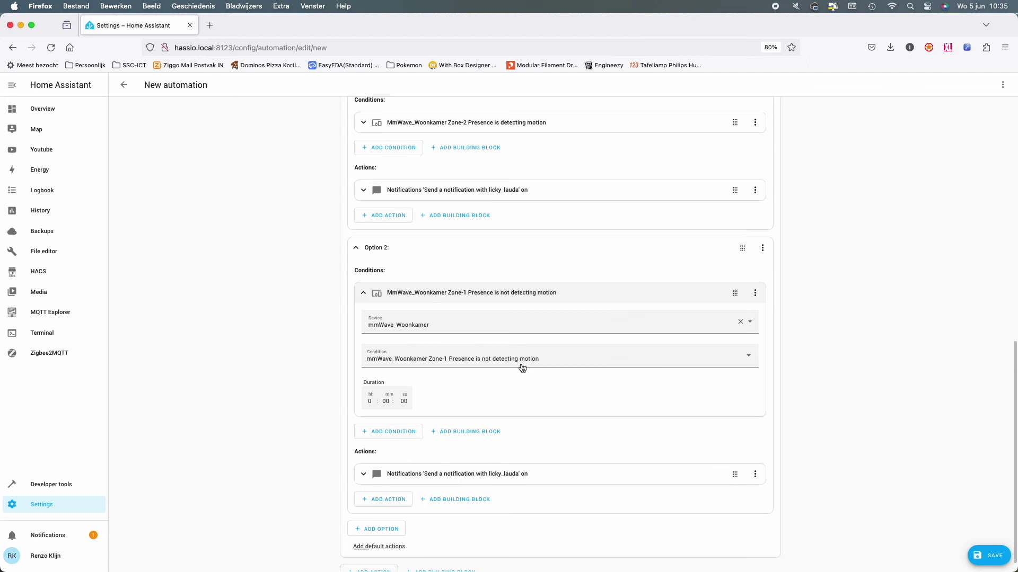
click(522, 367)
click(539, 282)
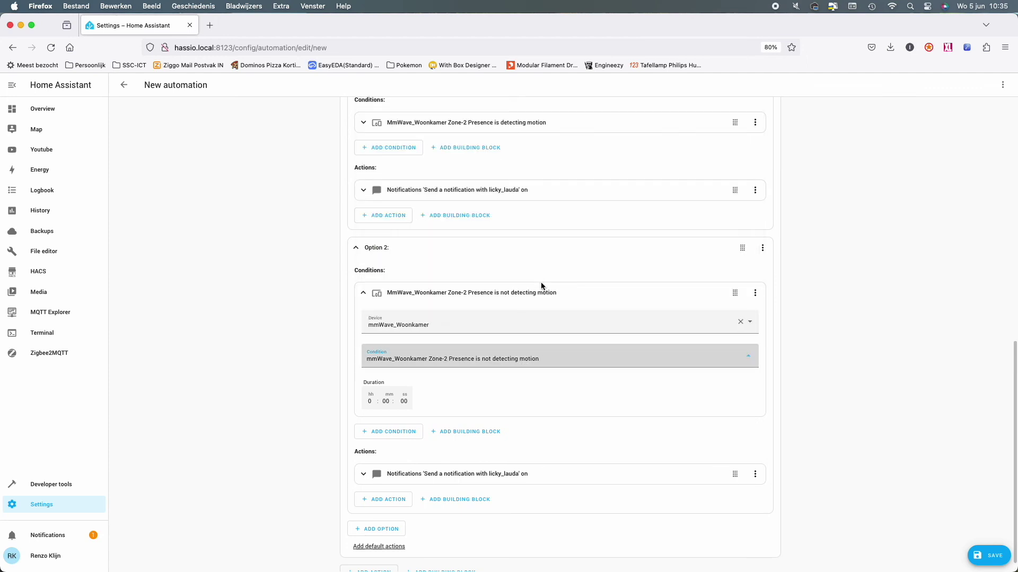
Set Option 2's notification message to "Zone 2 clear !!" and its title to "Zone 2"
scroll(549, 402, down, 1)
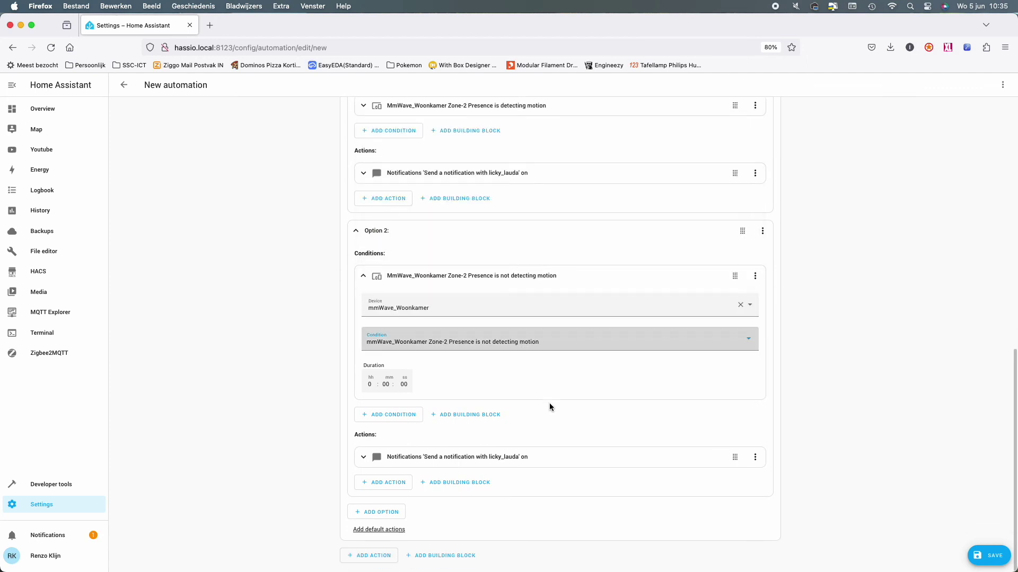
click(364, 462)
scroll(485, 485, down, 3)
click(595, 375)
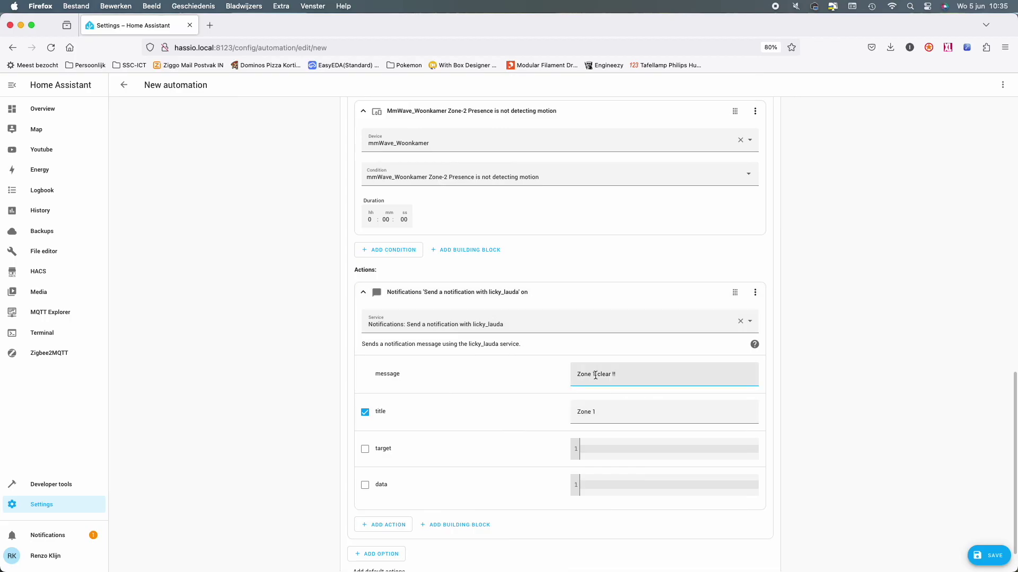
key(BackSpace)
text(2)
click(601, 412)
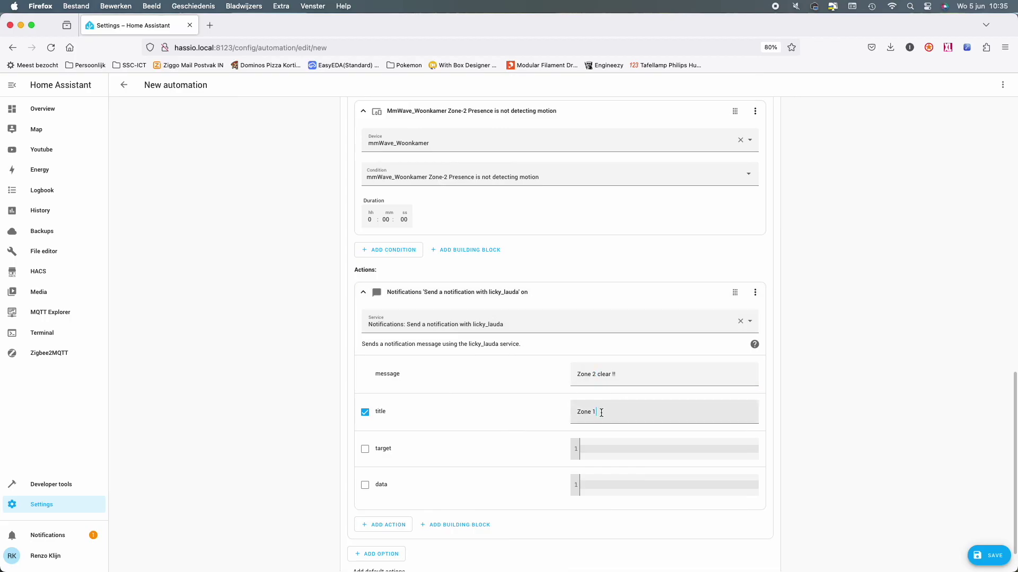
scroll(556, 381, up, 7)
scroll(706, 461, down, 4)
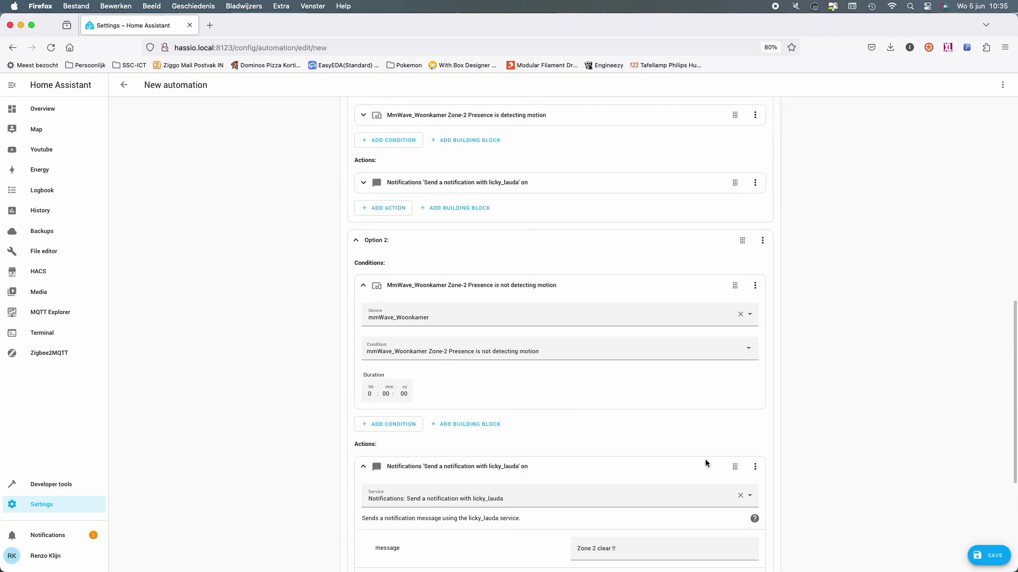
Save the new automation under a Zone 2 name and duplicate it
click(989, 558)
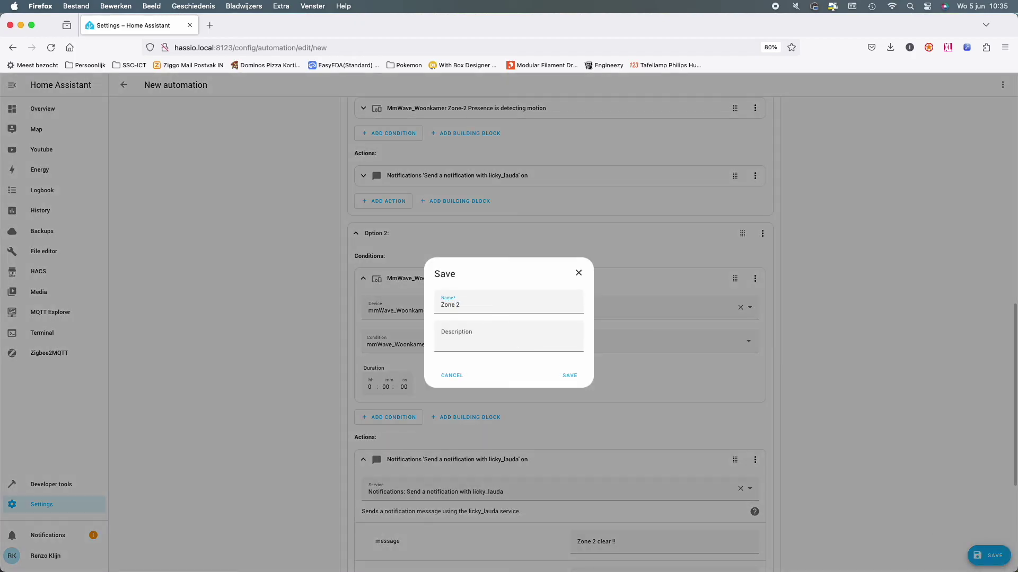
click(570, 376)
click(1006, 86)
click(986, 189)
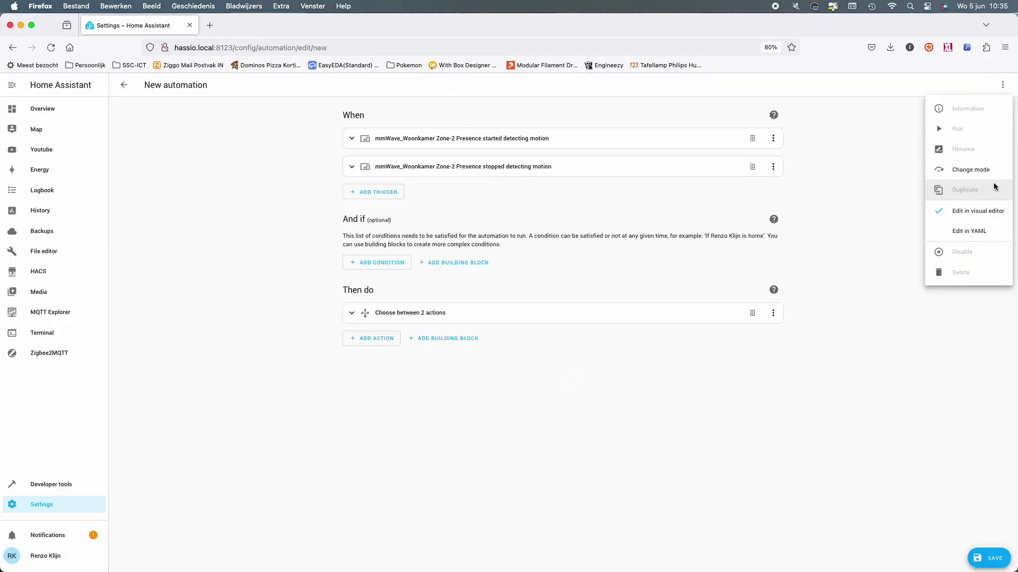
Set the copy's two triggers to mmWave_Woonkamer Zone-3 Presence started detecting motion and Zone-3 Presence stopped detecting motion
click(410, 142)
click(422, 202)
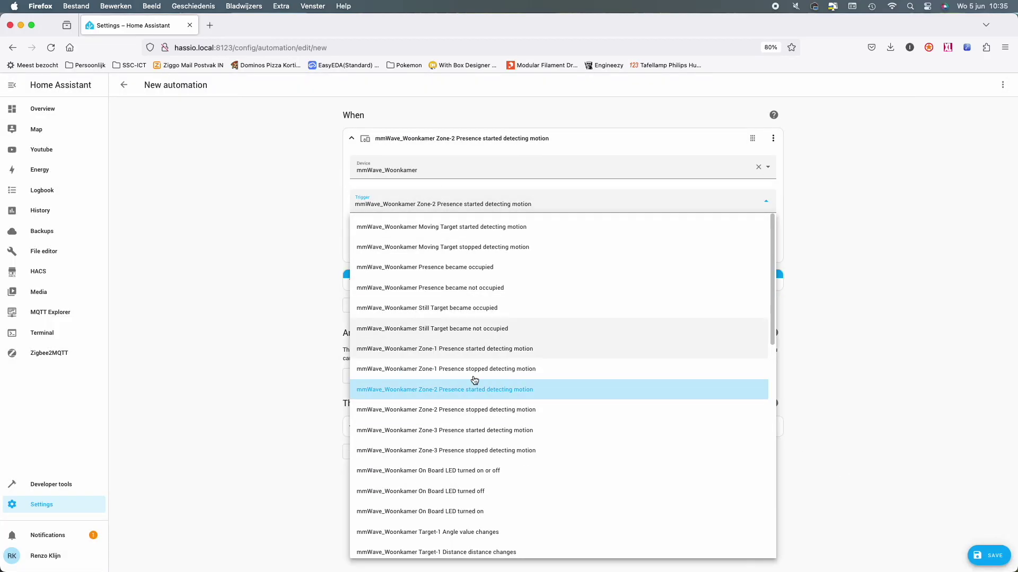
click(538, 436)
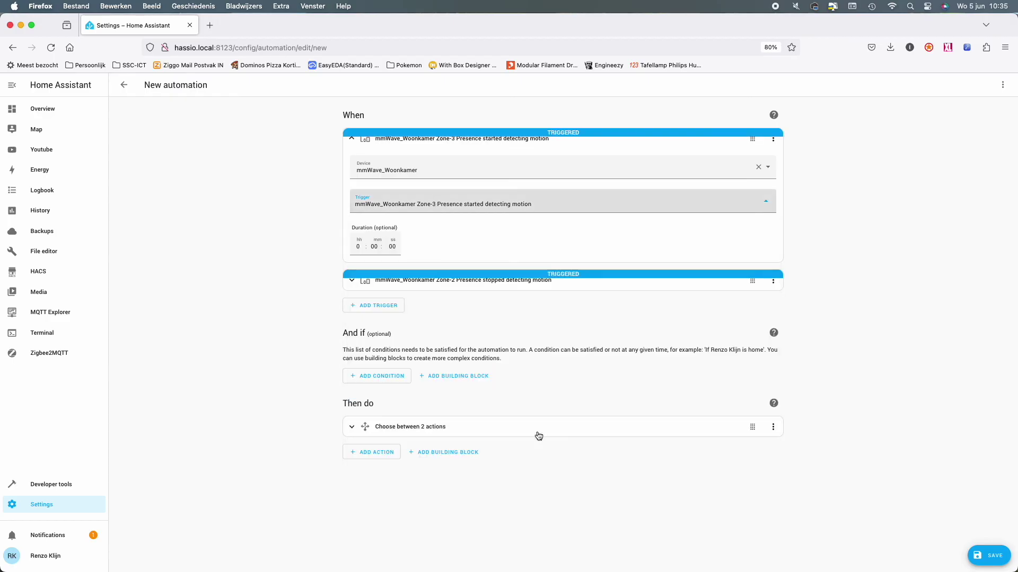
click(404, 286)
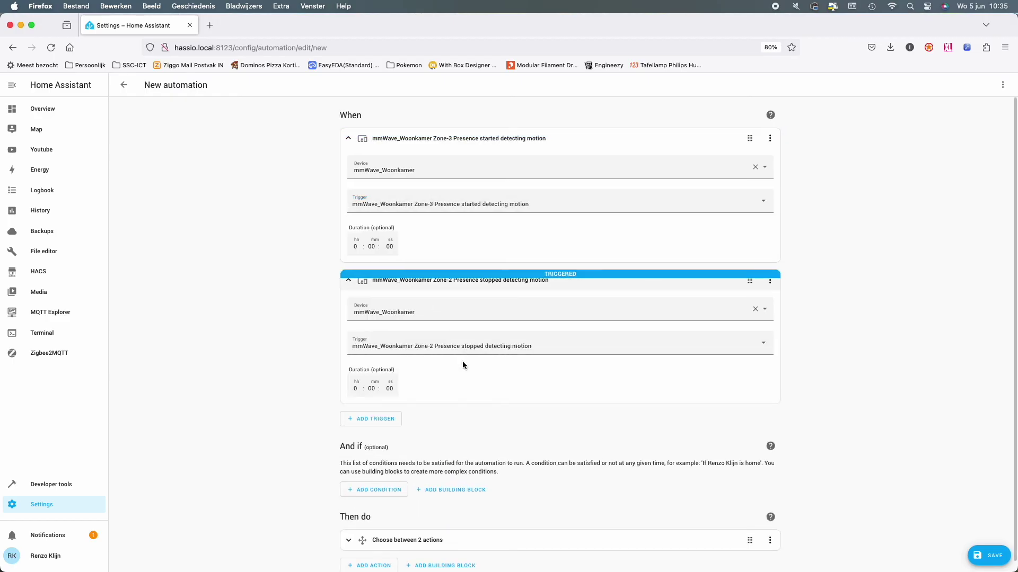
click(465, 348)
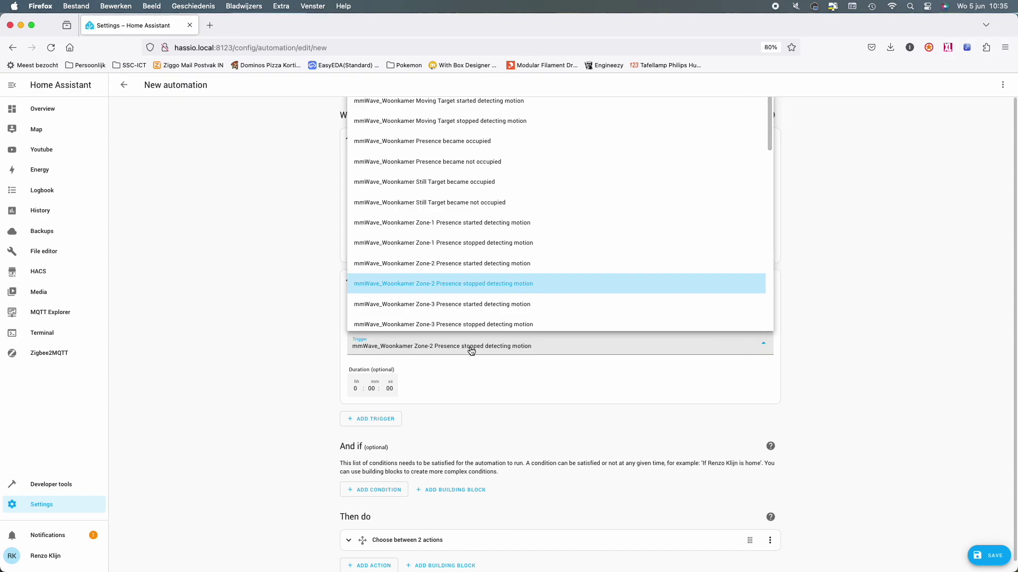
click(472, 325)
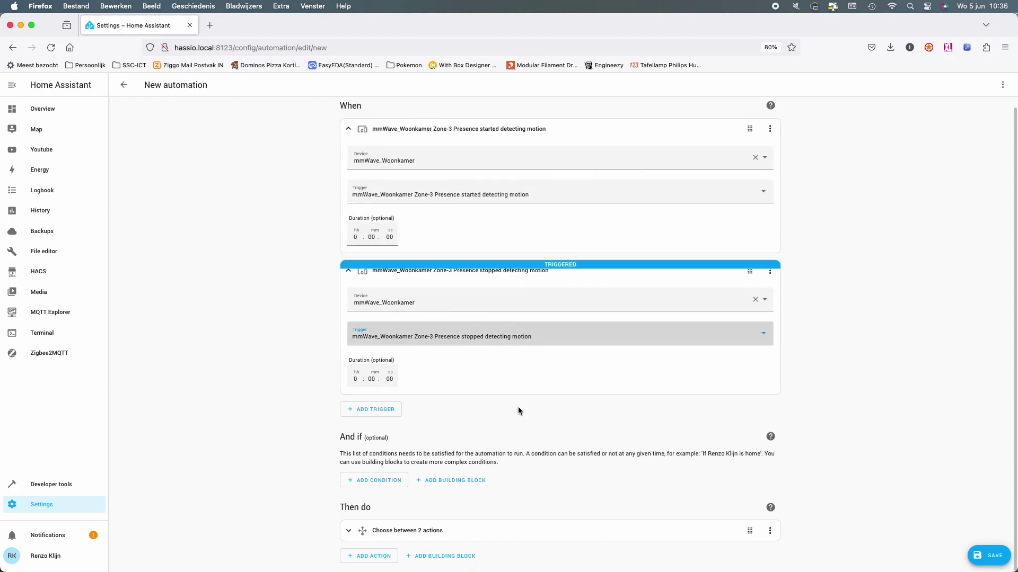
Change the condition in Option 1 of the Choose action to mmWave_Woonkamer Zone-3 Presence is detecting motion
click(382, 537)
scroll(561, 463, down, 2)
click(561, 460)
scroll(551, 467, down, 3)
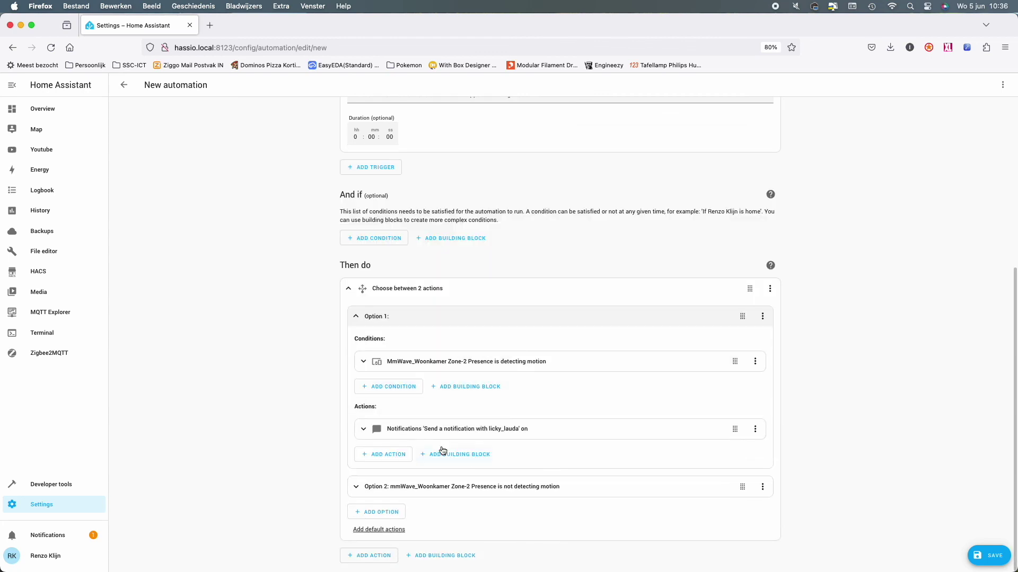
click(479, 371)
scroll(498, 440, down, 1)
click(486, 403)
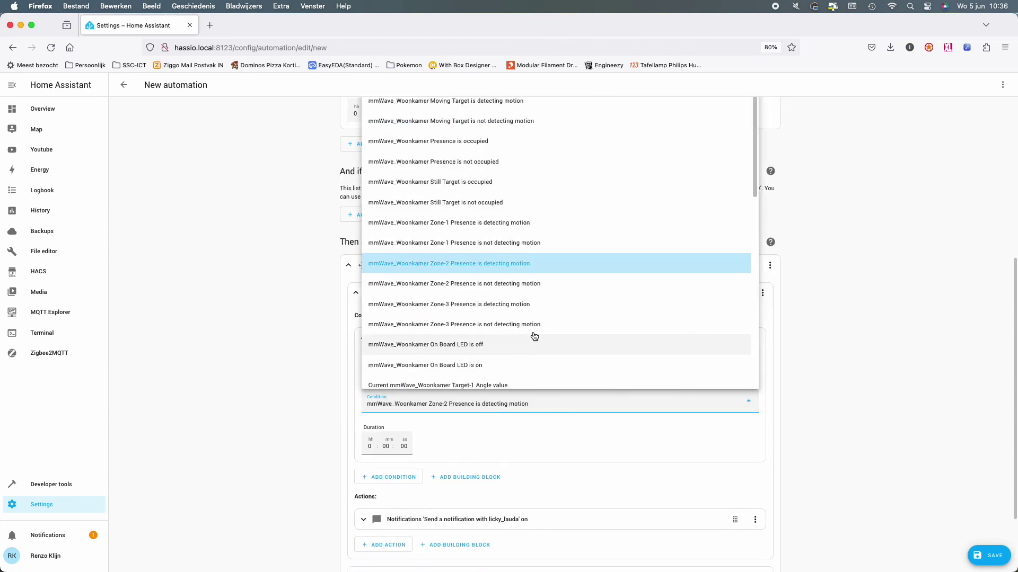
click(564, 304)
Set Option 1's notification message to "Motion detected zone 3" and its title to "Zone 3"
scroll(595, 472, down, 3)
click(488, 428)
click(674, 515)
key(BackSpace)
text(3)
scroll(609, 345, down, 3)
click(609, 345)
key(BackSpace)
text(3)
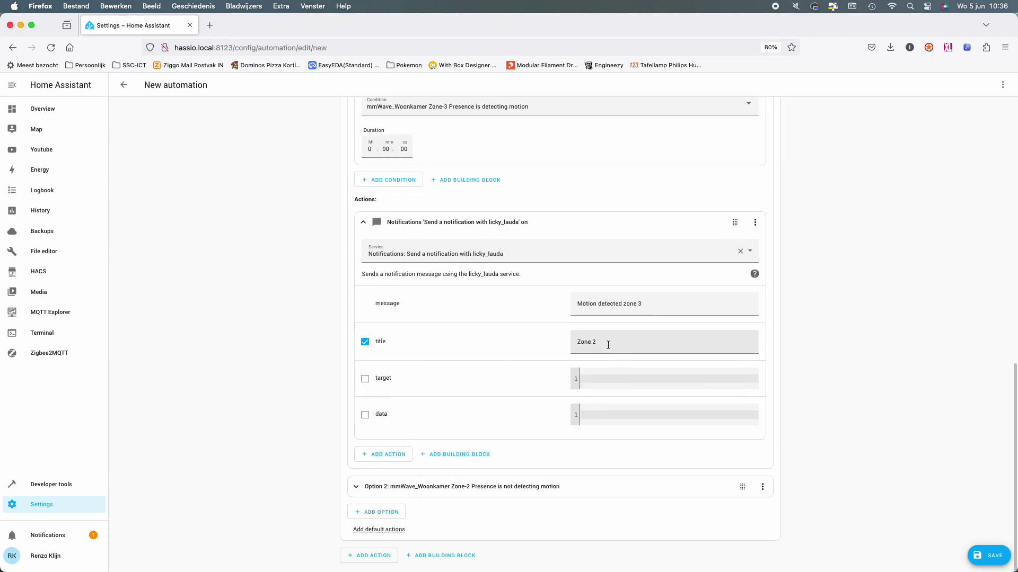
Change the condition in Option 2 of the Choose action to mmWave_Woonkamer Zone-3 Presence is not detecting motion
click(414, 492)
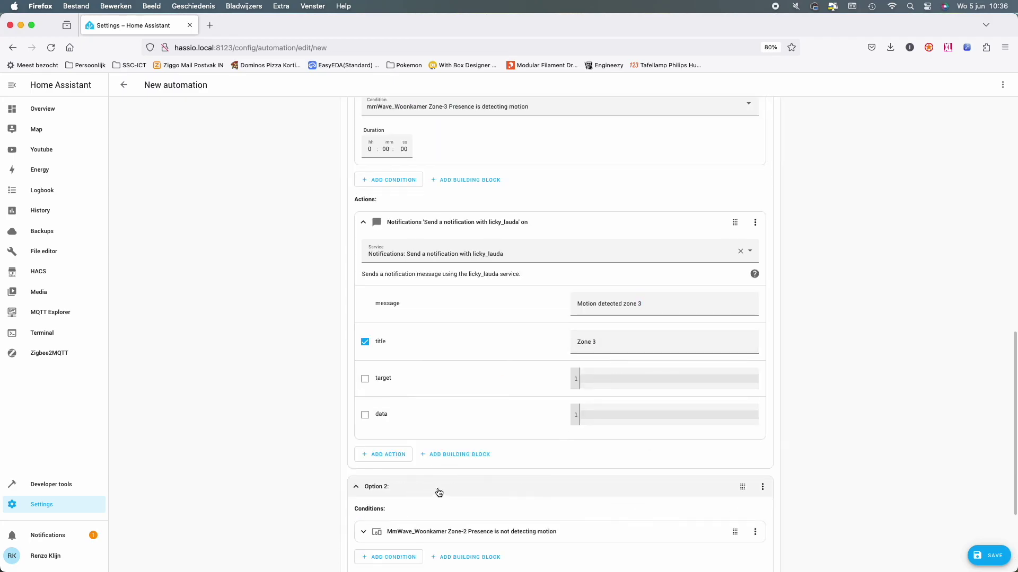
scroll(440, 488, down, 3)
click(498, 390)
click(511, 453)
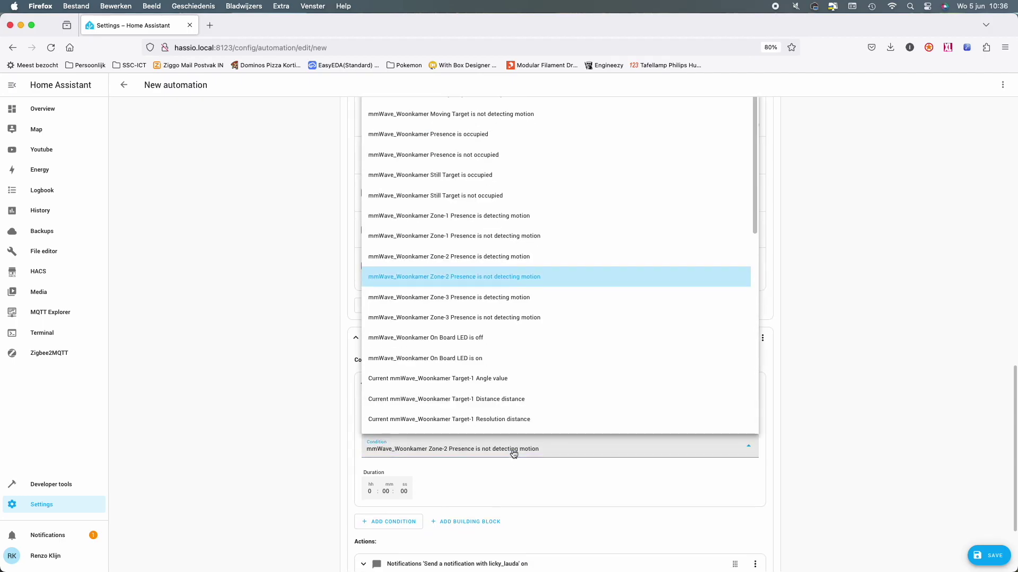
click(535, 323)
Set Option 2's notification message to "Zone 3 clear !!" and its title to "Zone 3"
click(547, 466)
scroll(571, 475, down, 4)
click(593, 362)
click(604, 396)
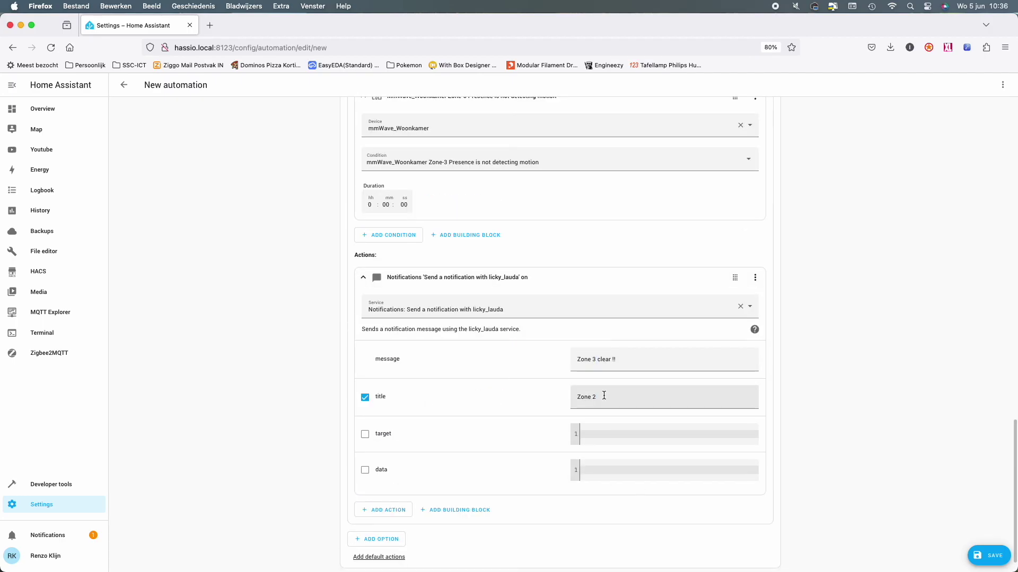
Save the new automation under the name "Zone 3 Presence"
click(996, 556)
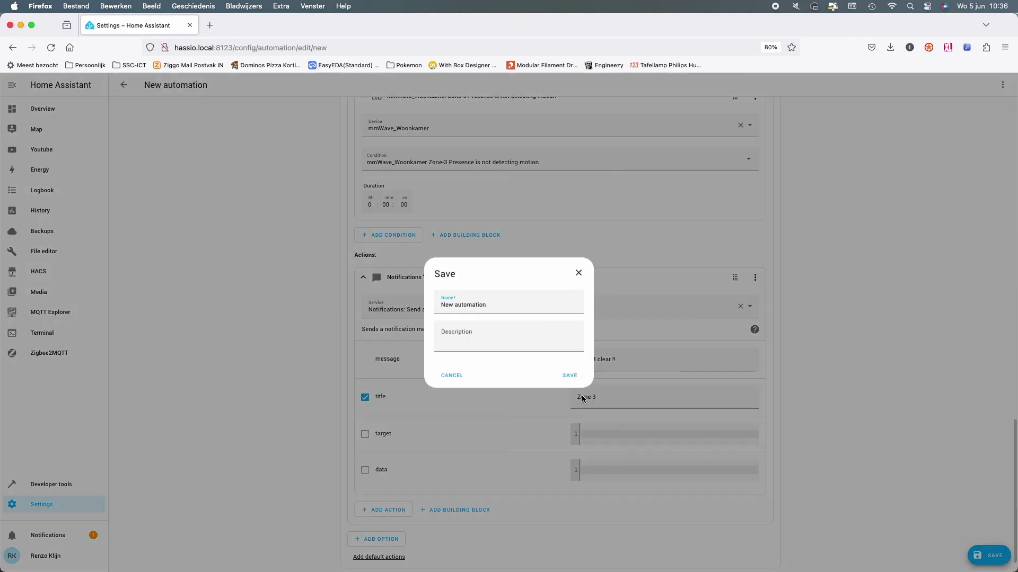
key(super+a)
text(Zone 3 Presence)
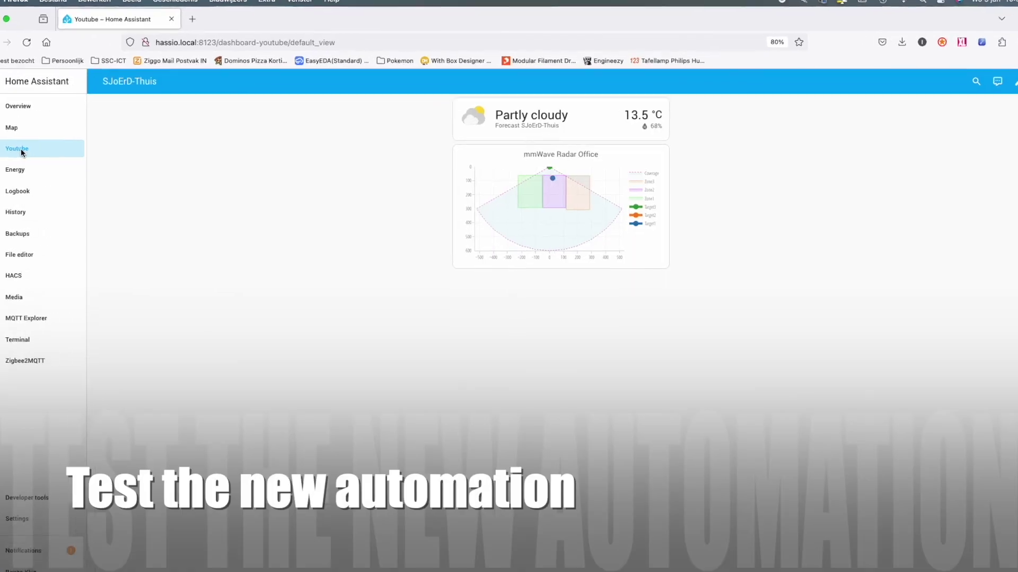